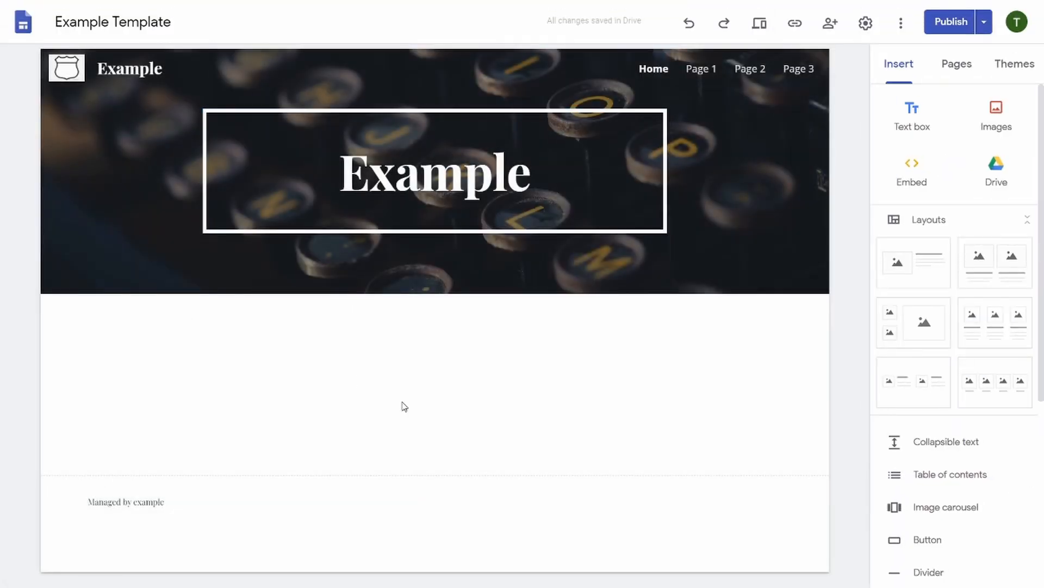
# Duplicate the Example Template site under the file name "Science department resources"
pyautogui.click(901, 23)
pyautogui.click(913, 79)
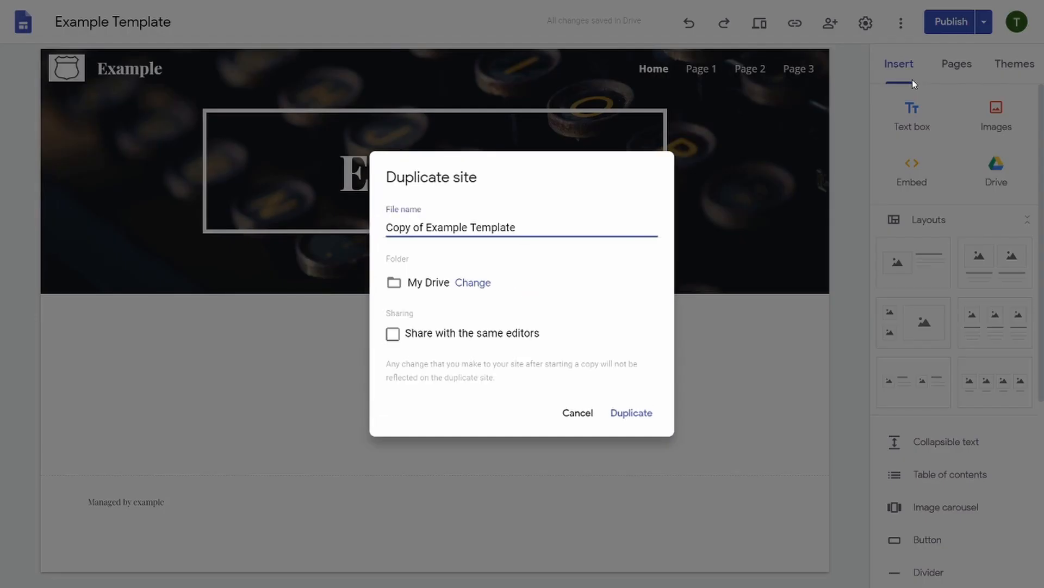
pyautogui.write('Science departme')
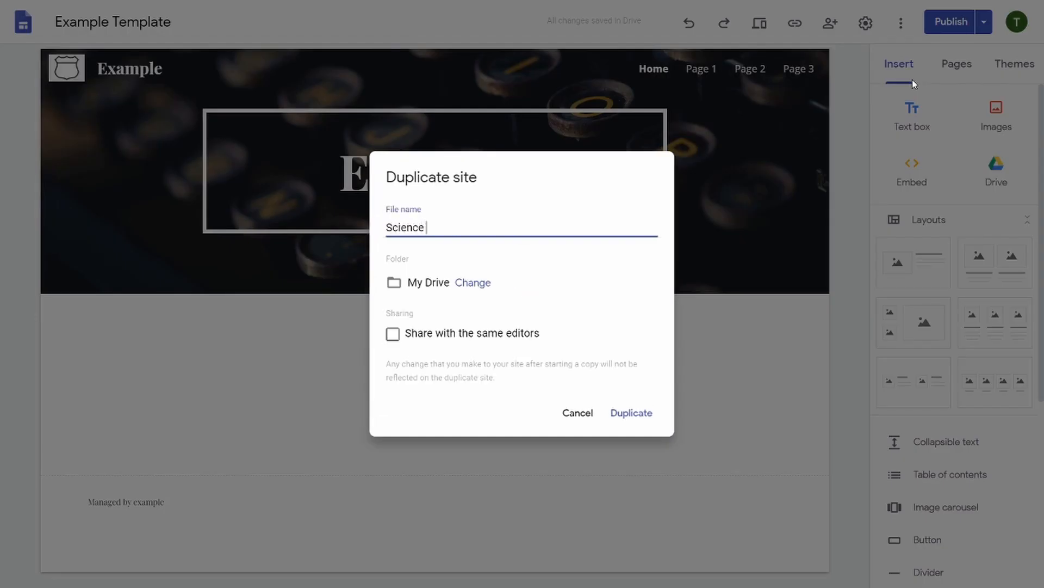
pyautogui.write('nt resources')
pyautogui.click(621, 413)
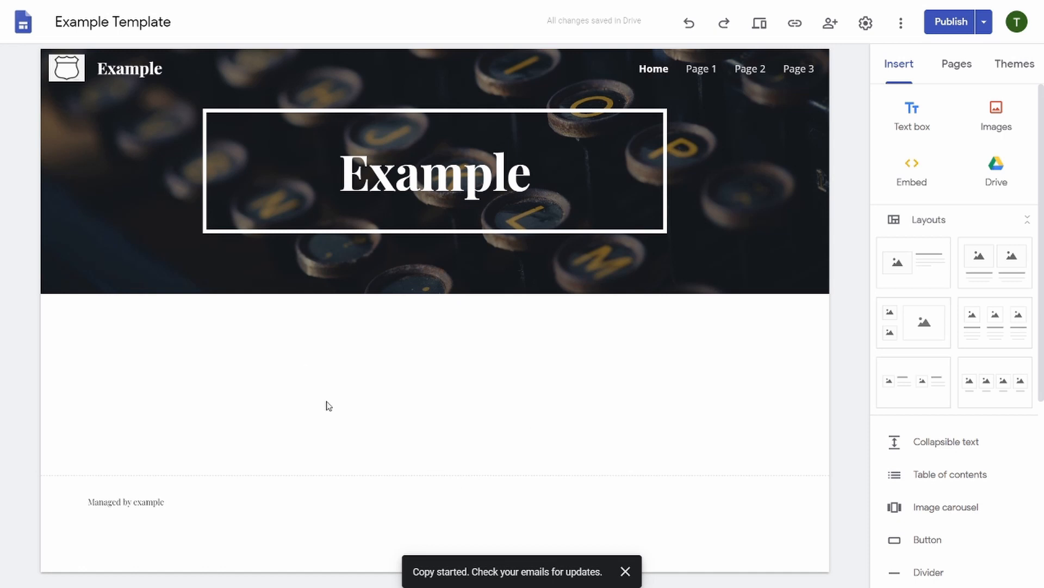
# Open the duplicated Science department resources site from the recent sites and show its page list
pyautogui.click(23, 32)
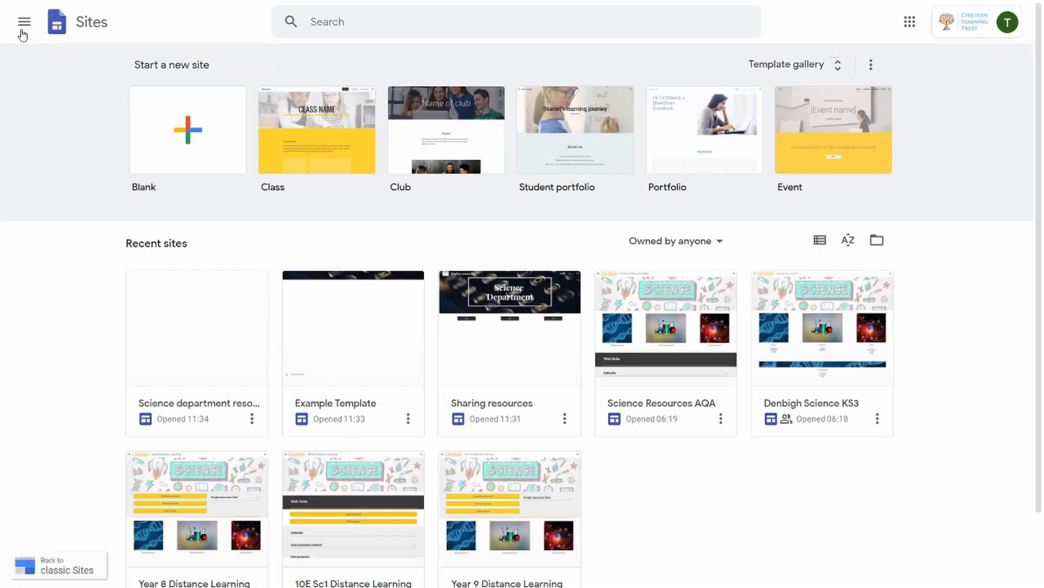
pyautogui.click(221, 340)
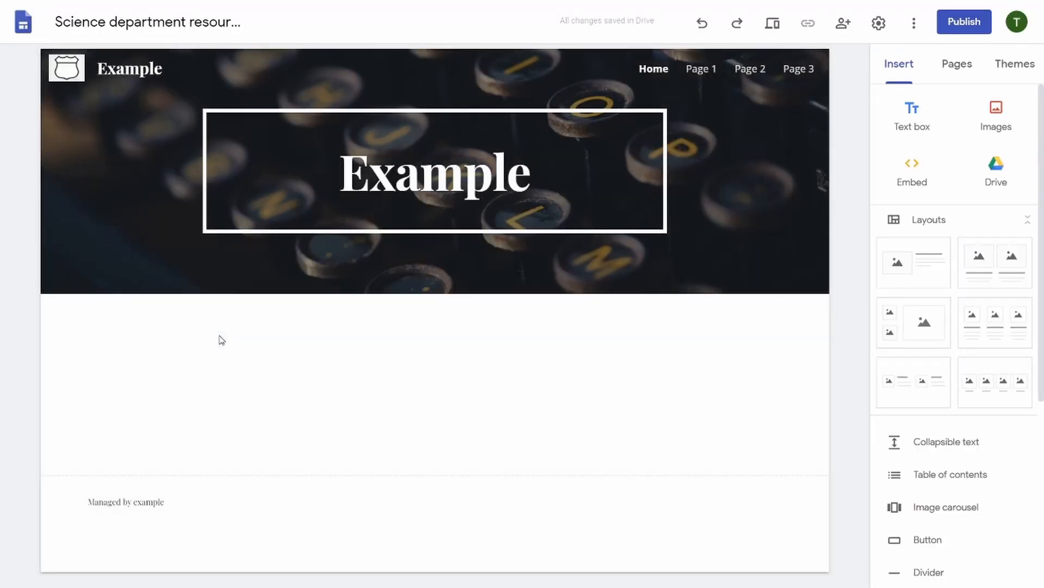
pyautogui.click(957, 64)
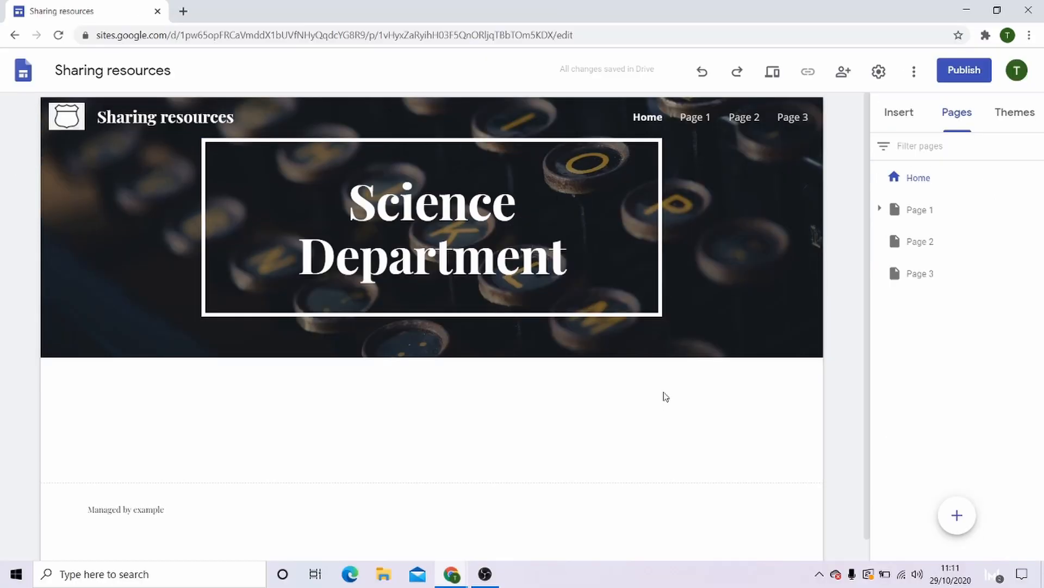
# Insert a button named with a staff member's first name on the Sharing resources home page, linked to Page 1
pyautogui.click(900, 117)
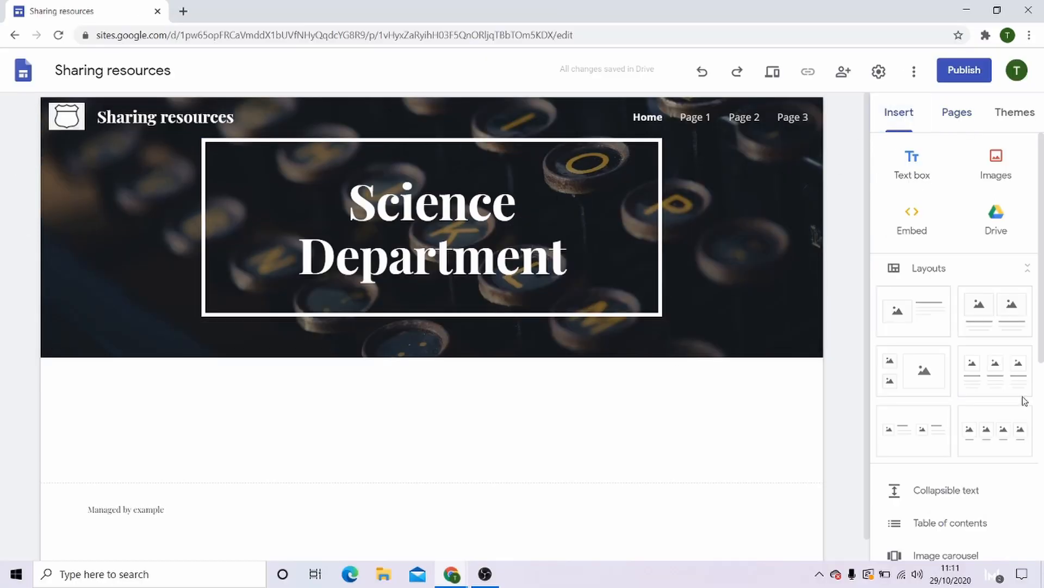
pyautogui.moveTo(1041, 353); pyautogui.dragTo(1012, 485)
pyautogui.click(926, 347)
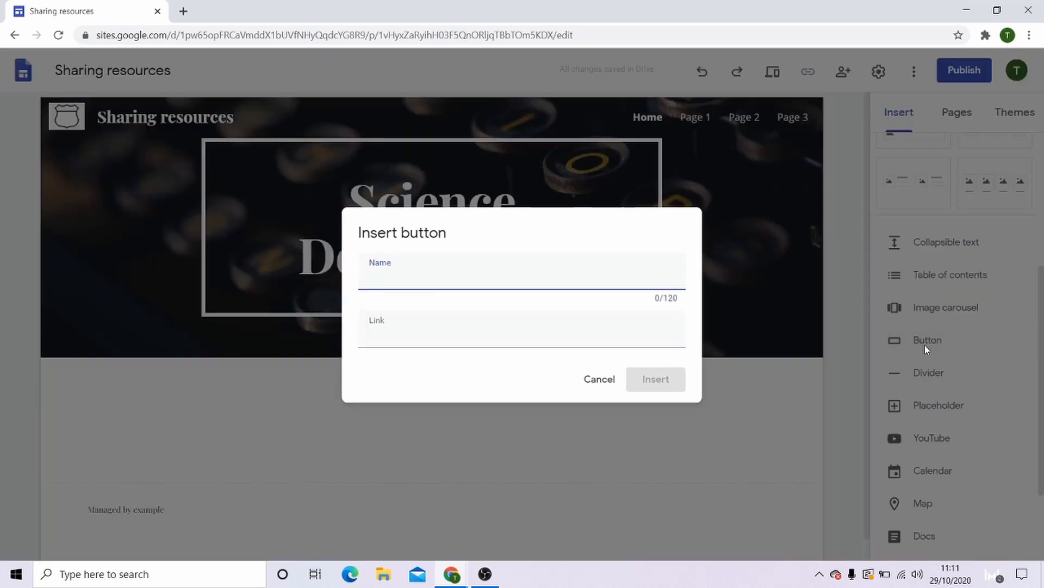
pyautogui.write('John')
pyautogui.click(513, 334)
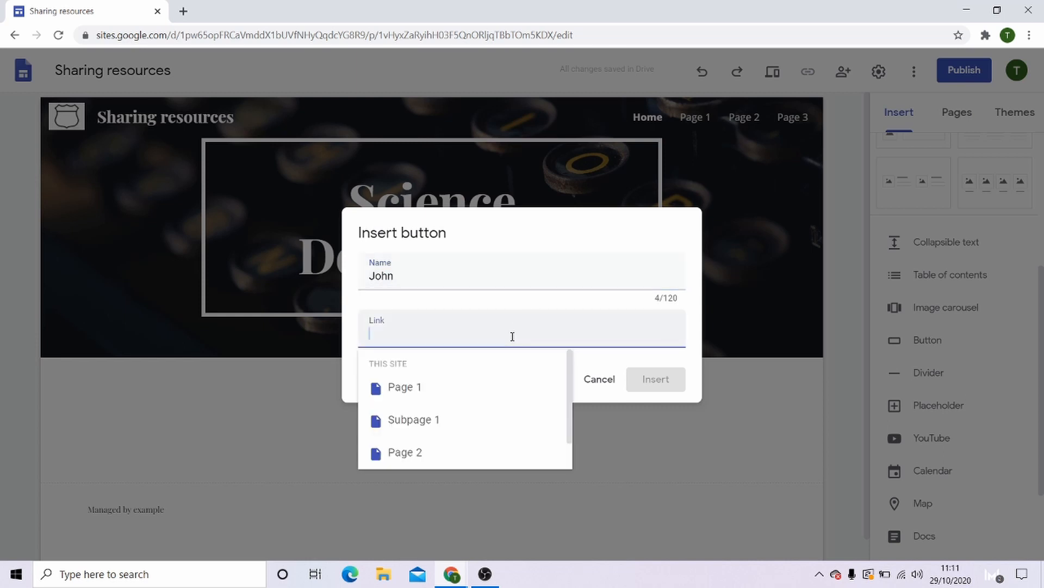
pyautogui.click(443, 401)
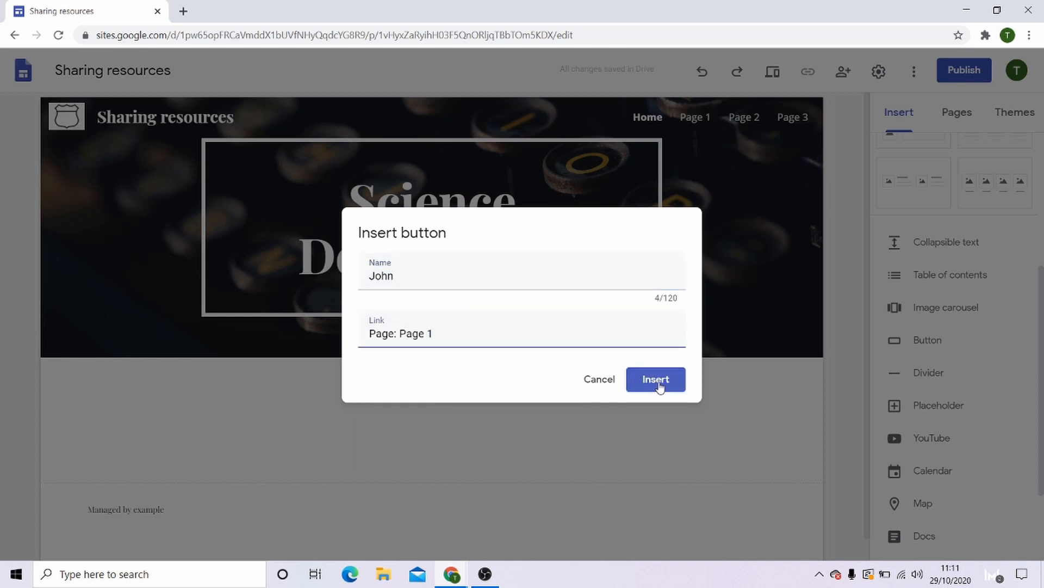
pyautogui.click(660, 386)
# Insert a second button named with another staff member's first name, linked to Page 2
pyautogui.click(921, 339)
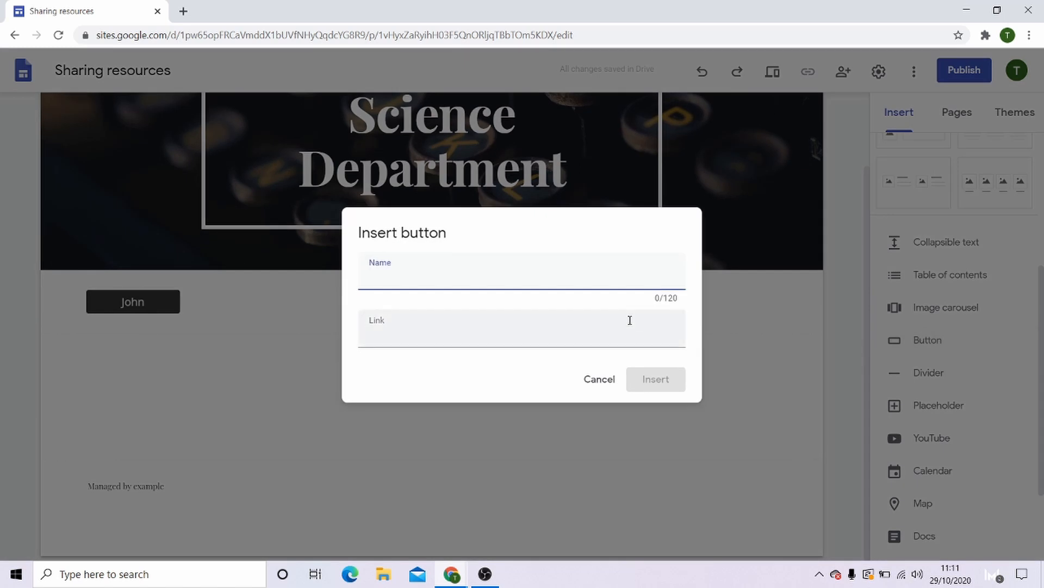
pyautogui.write('Sarah')
pyautogui.click(591, 328)
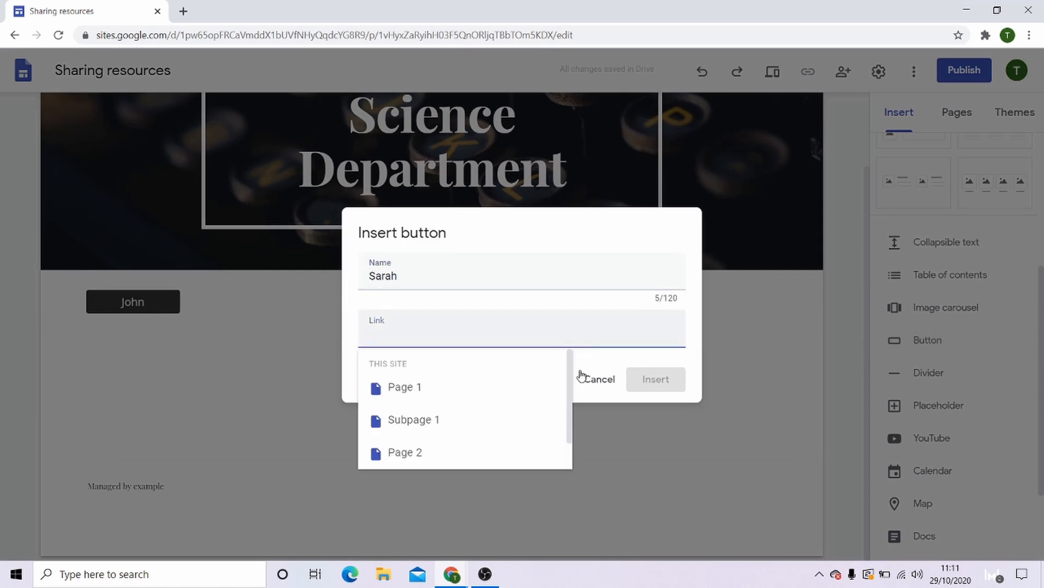
pyautogui.click(468, 447)
pyautogui.click(658, 384)
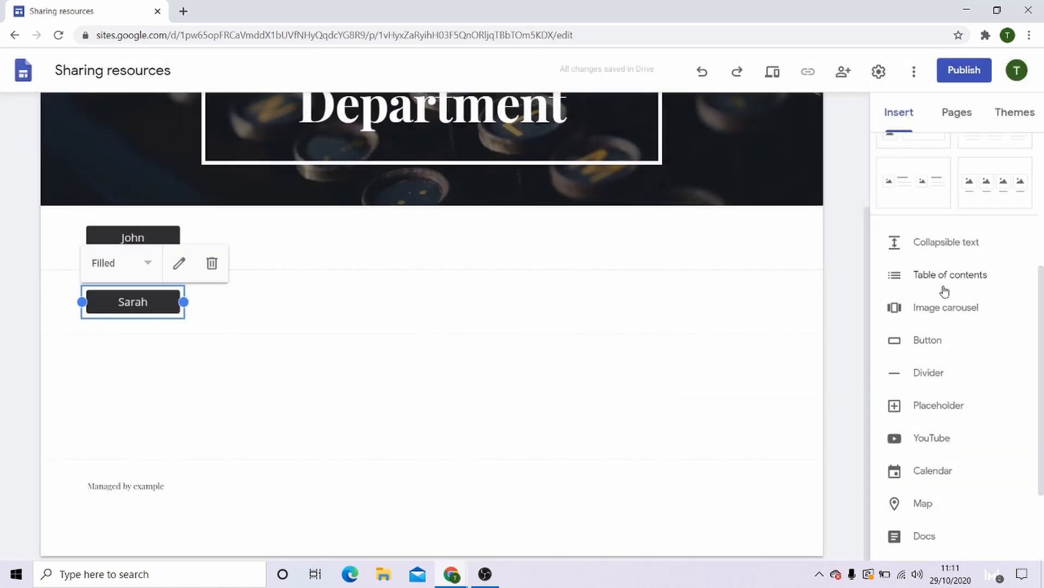
# Insert a third button named with a different staff member's first name, linked to Page 3
pyautogui.click(924, 339)
pyautogui.write('Mai')
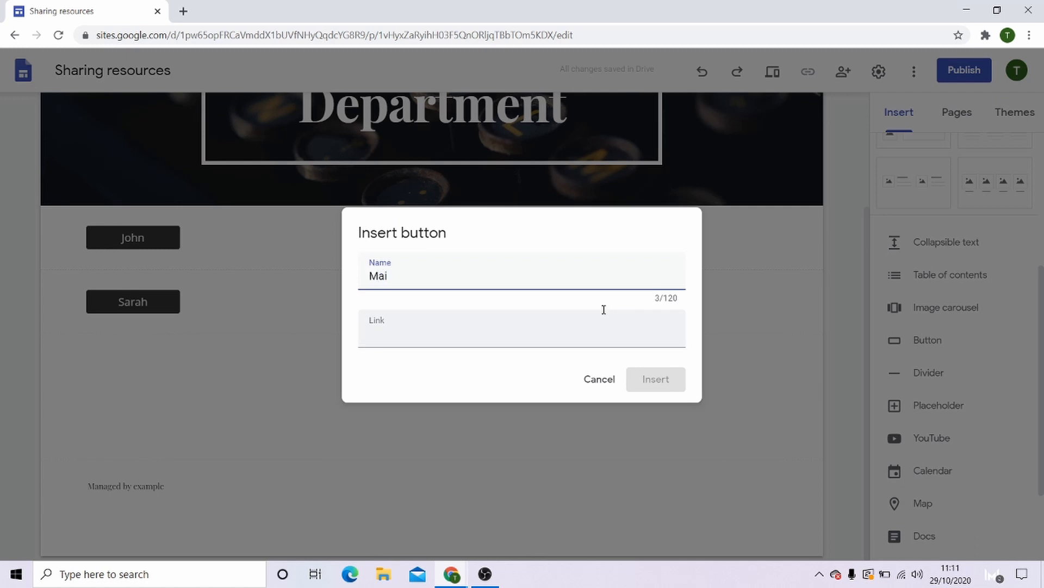
pyautogui.write('sha')
pyautogui.click(591, 331)
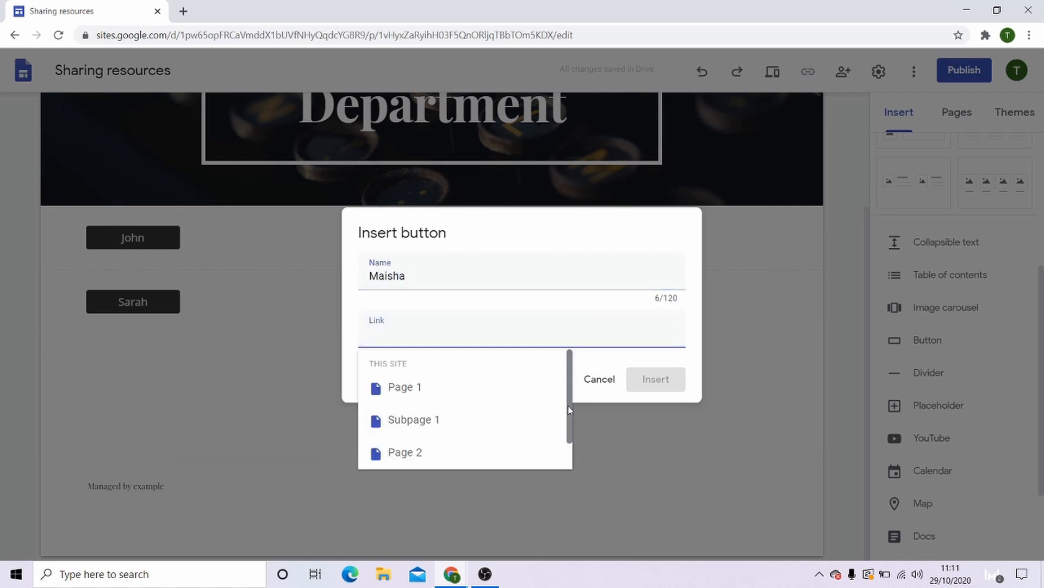
pyautogui.scroll(-1, 568, 406)
pyautogui.click(510, 452)
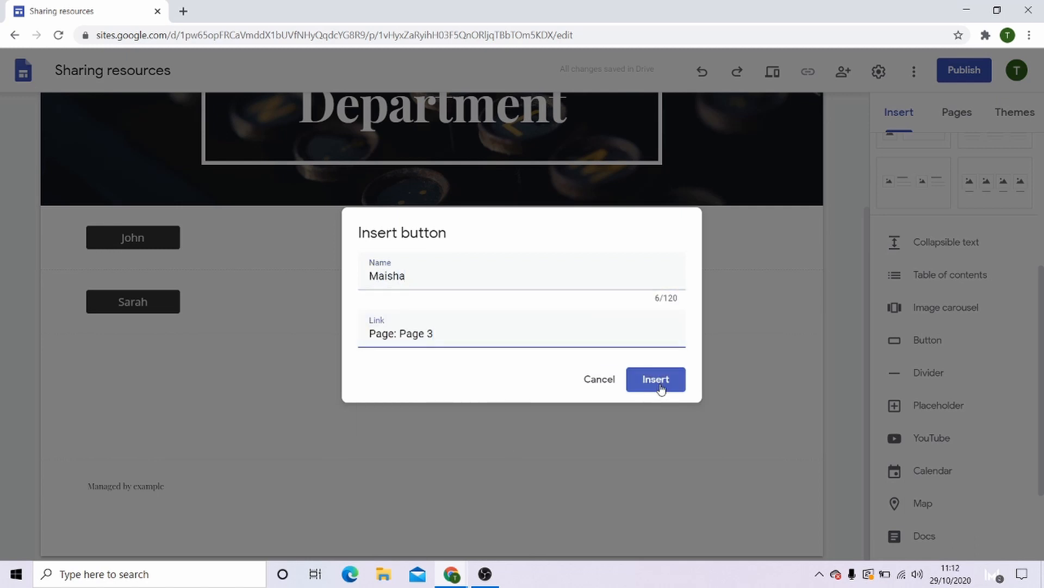
pyautogui.click(658, 381)
# Move the second and third buttons up beside the first so all three sit in one row
pyautogui.click(221, 394)
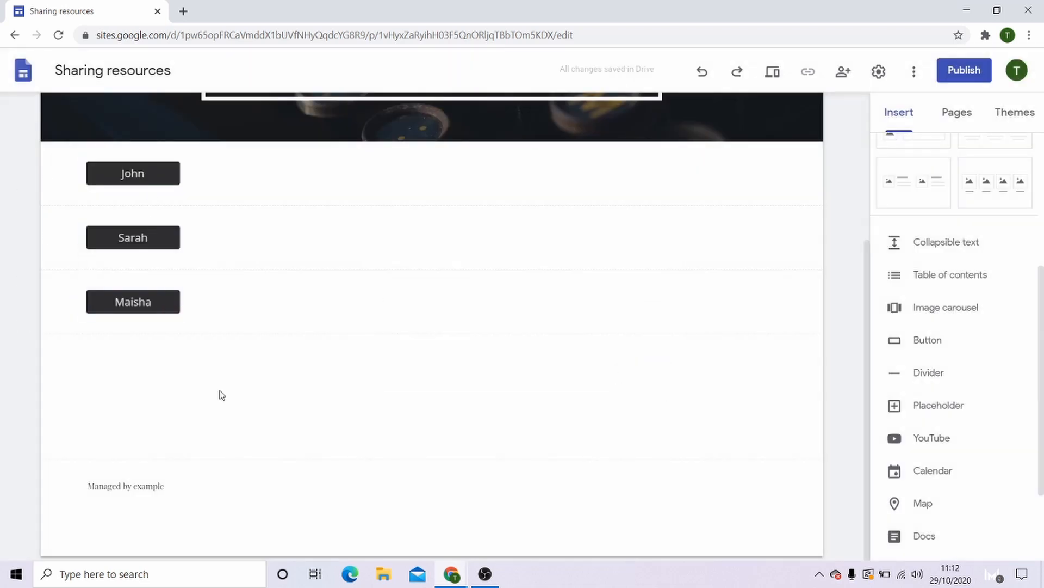
pyautogui.moveTo(136, 238); pyautogui.dragTo(301, 180)
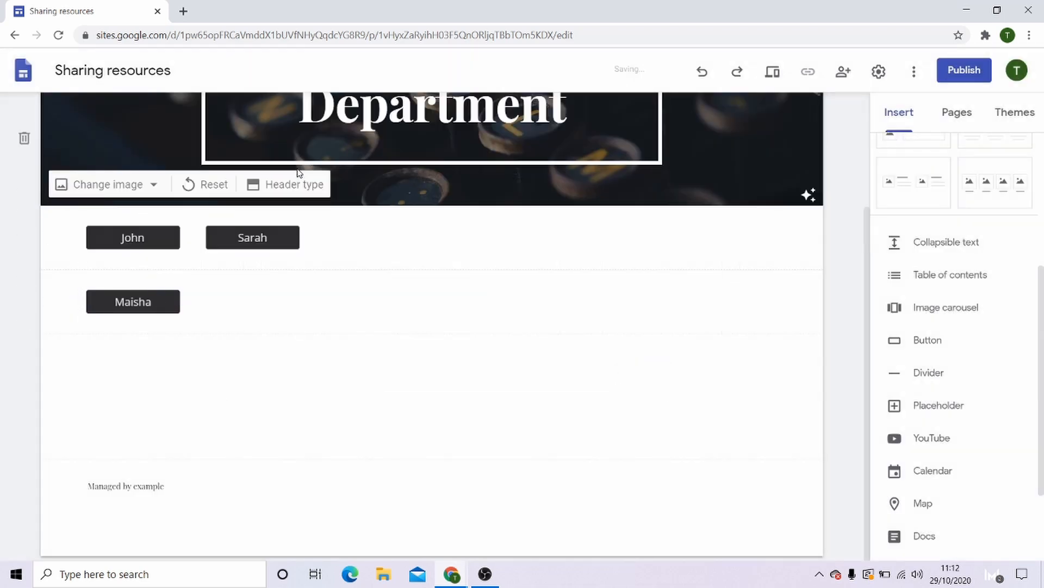
pyautogui.moveTo(156, 305); pyautogui.dragTo(396, 239)
# Rename the three buttons from first to third as Biology, Chemistry and Physics
pyautogui.click(153, 299)
pyautogui.click(179, 263)
pyautogui.write('Biology')
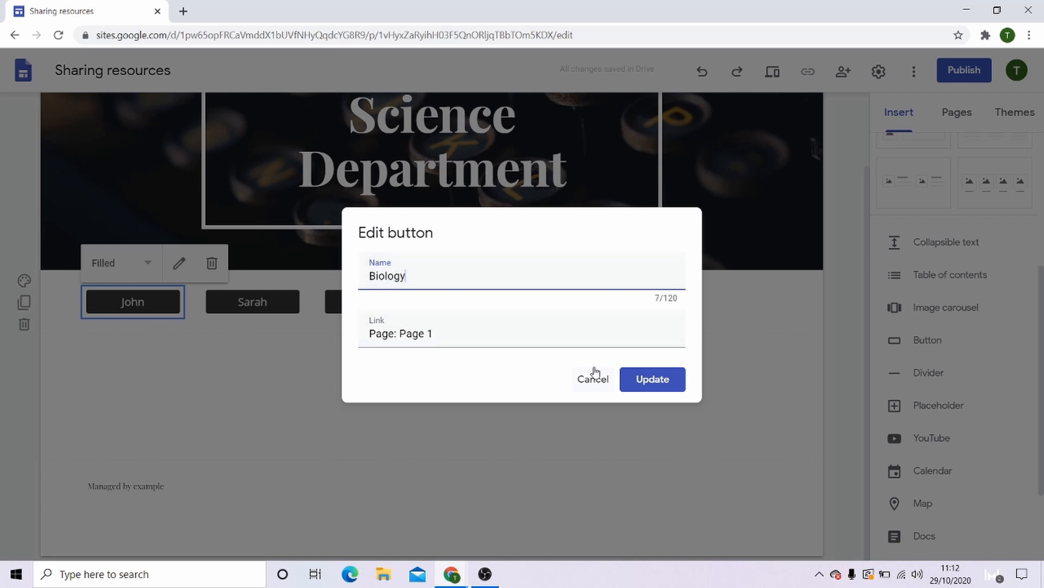
pyautogui.click(648, 376)
pyautogui.doubleClick(261, 299)
pyautogui.hotkey('ctrl', 'a')
pyautogui.press('BackSpace')
pyautogui.write('Chemistry')
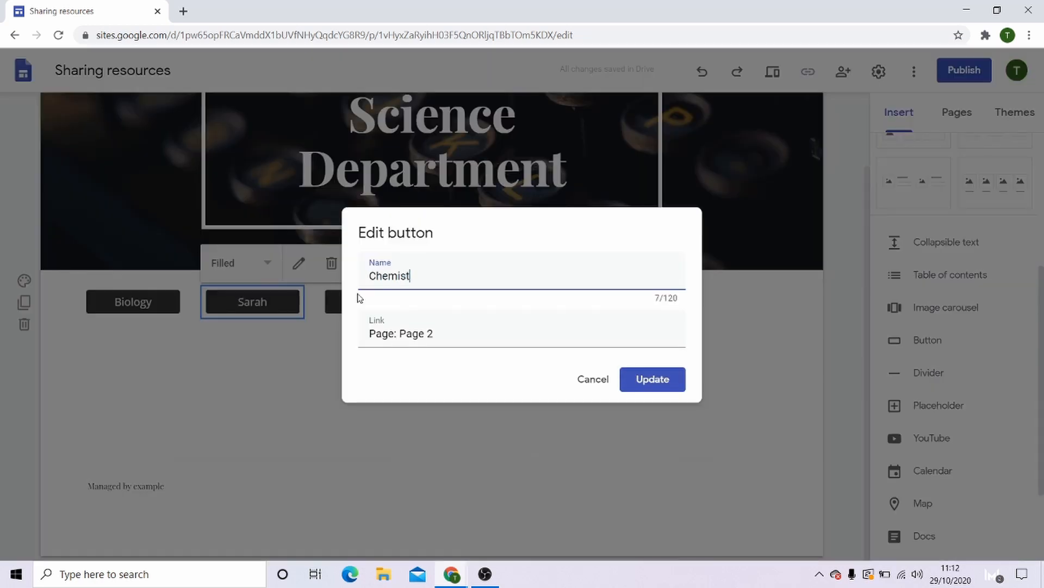
pyautogui.click(653, 379)
pyautogui.doubleClick(384, 303)
pyautogui.doubleClick(402, 277)
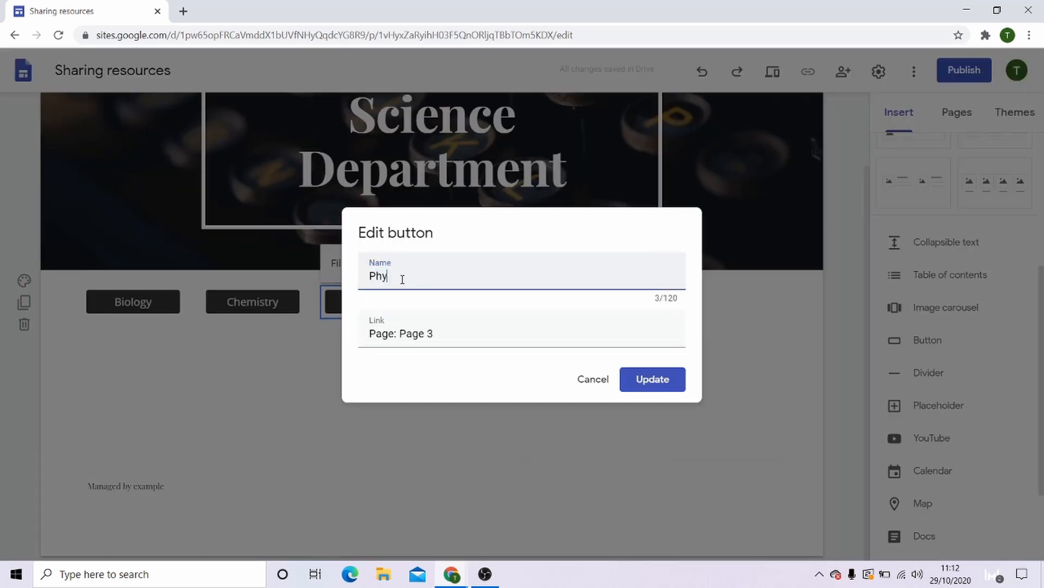
pyautogui.click(634, 379)
# Rename the three subject buttons after exam boards: OCR, AQA and Edexcel
pyautogui.doubleClick(149, 303)
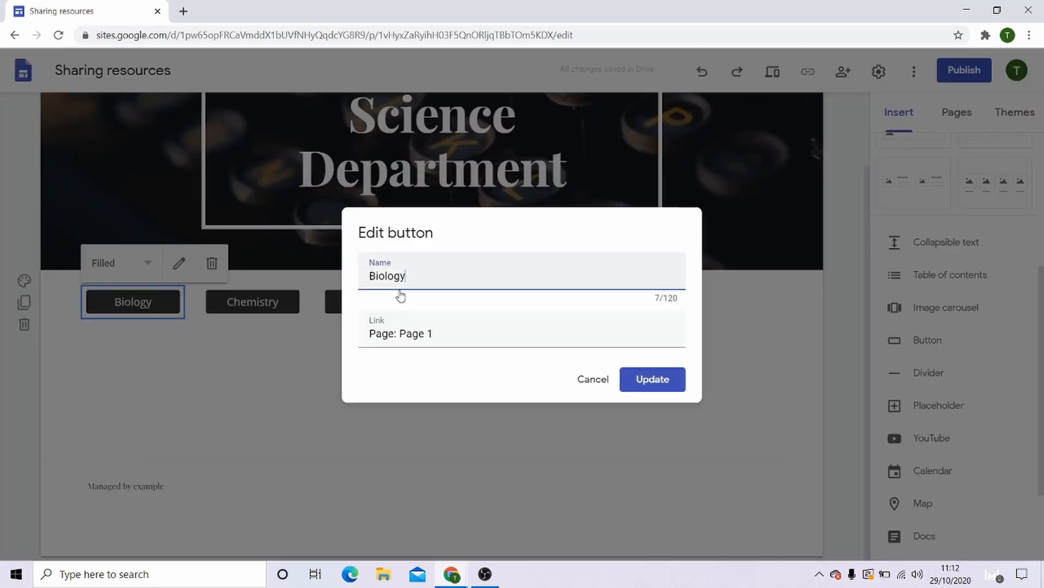
pyautogui.doubleClick(400, 277)
pyautogui.write('OCR')
pyautogui.click(655, 381)
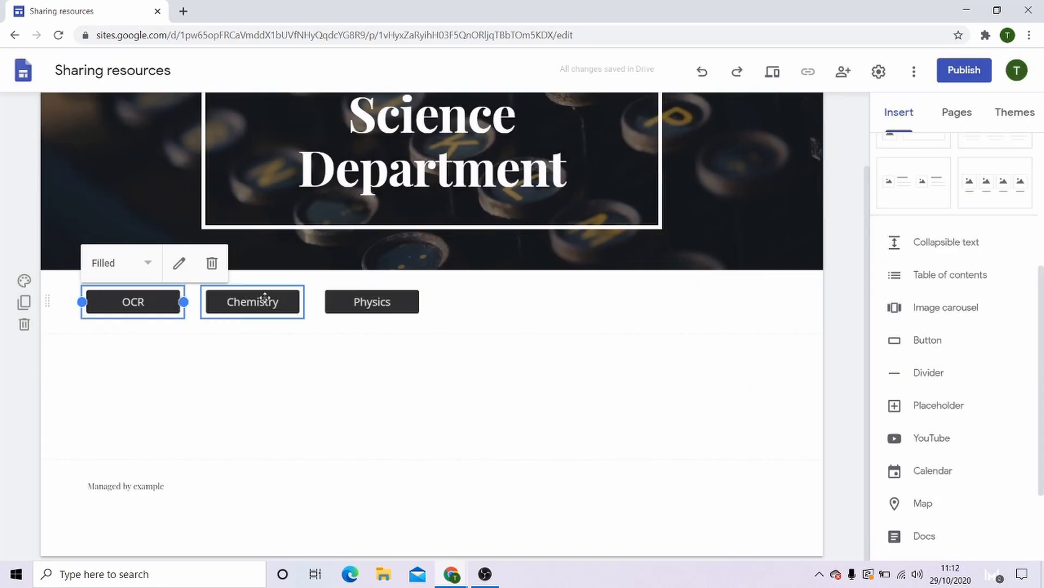
pyautogui.doubleClick(264, 298)
pyautogui.doubleClick(392, 278)
pyautogui.write('AQA')
pyautogui.click(652, 388)
pyautogui.doubleClick(381, 302)
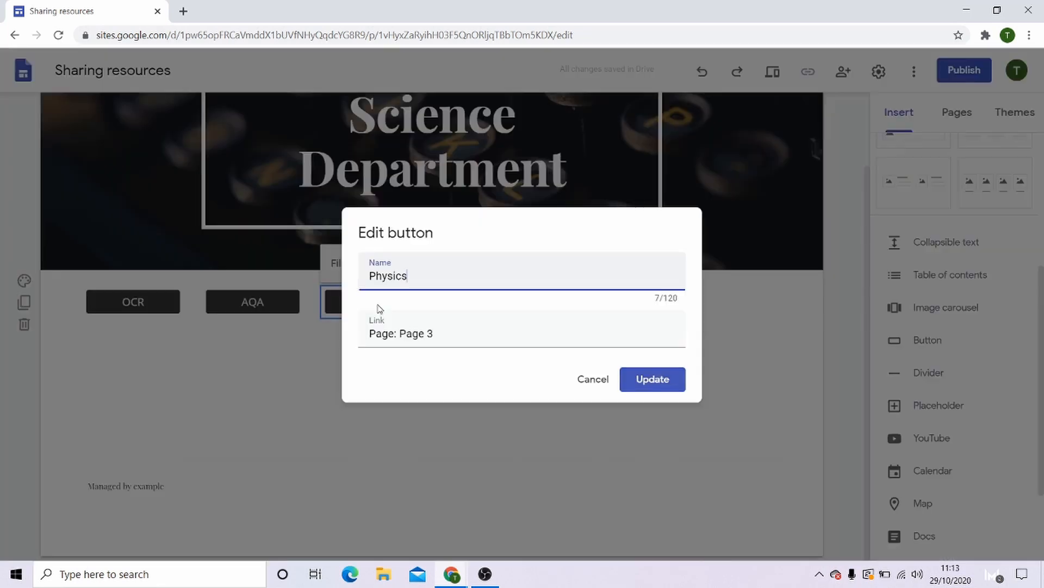
pyautogui.doubleClick(384, 276)
pyautogui.write('Edexcel')
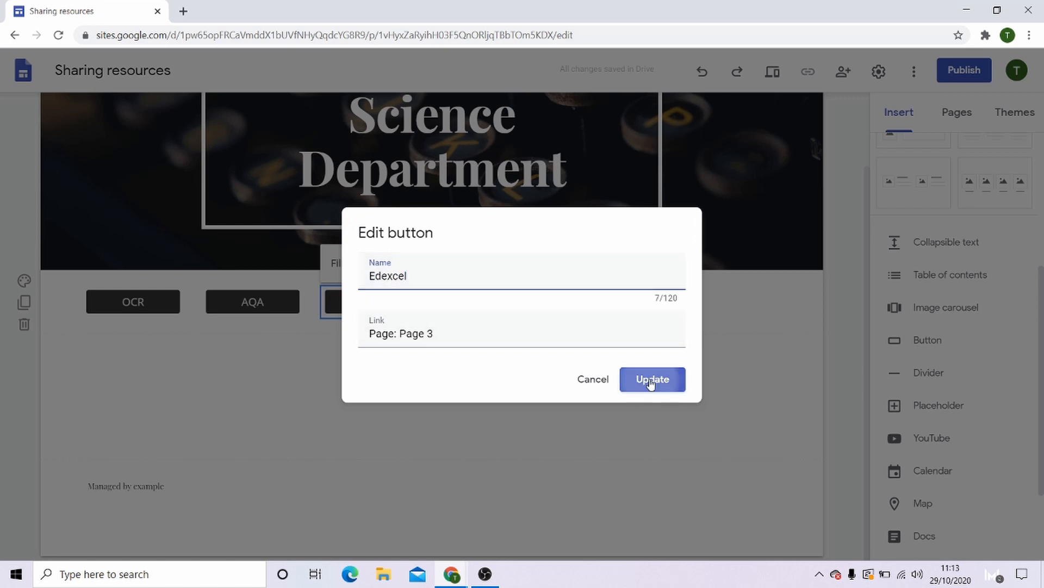
pyautogui.click(652, 379)
# Rename the three exam board buttons after key stages: KS3, KS4 and KS5
pyautogui.doubleClick(166, 300)
pyautogui.write('KS3')
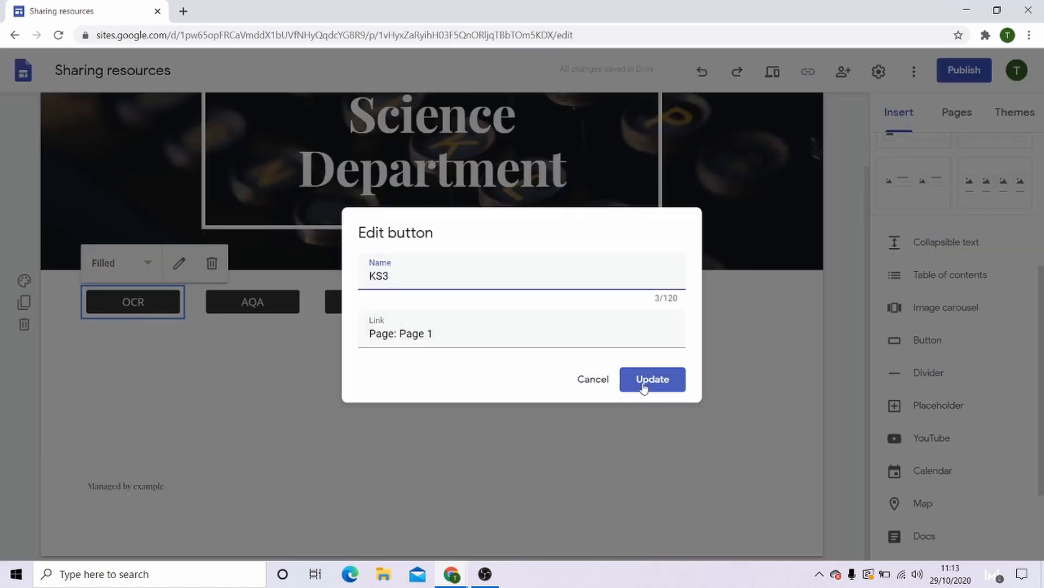
pyautogui.click(650, 380)
pyautogui.doubleClick(263, 299)
pyautogui.doubleClick(391, 276)
pyautogui.write('KS4')
pyautogui.click(652, 379)
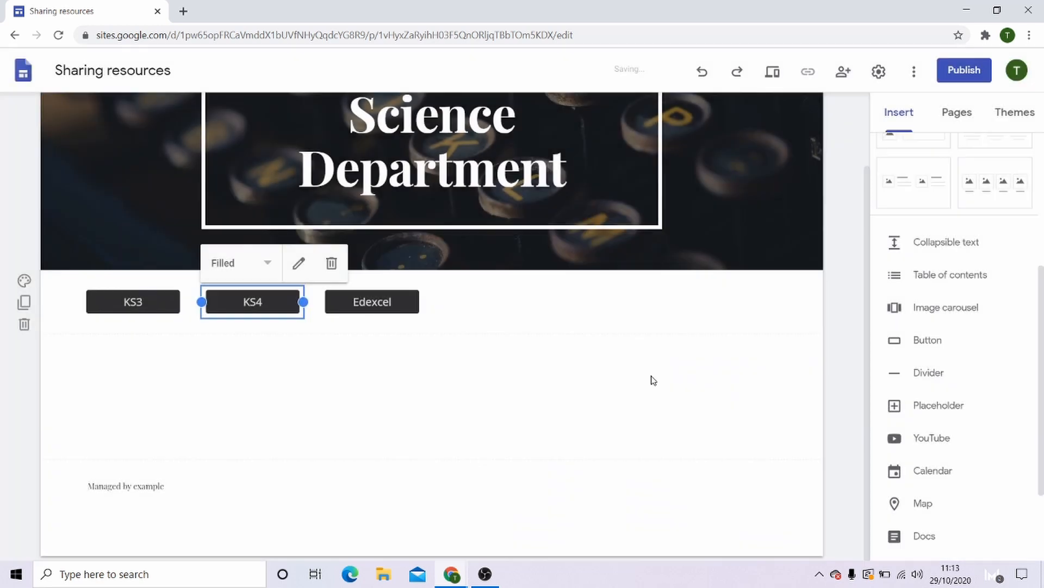
pyautogui.doubleClick(370, 301)
pyautogui.doubleClick(405, 275)
pyautogui.write('KS5')
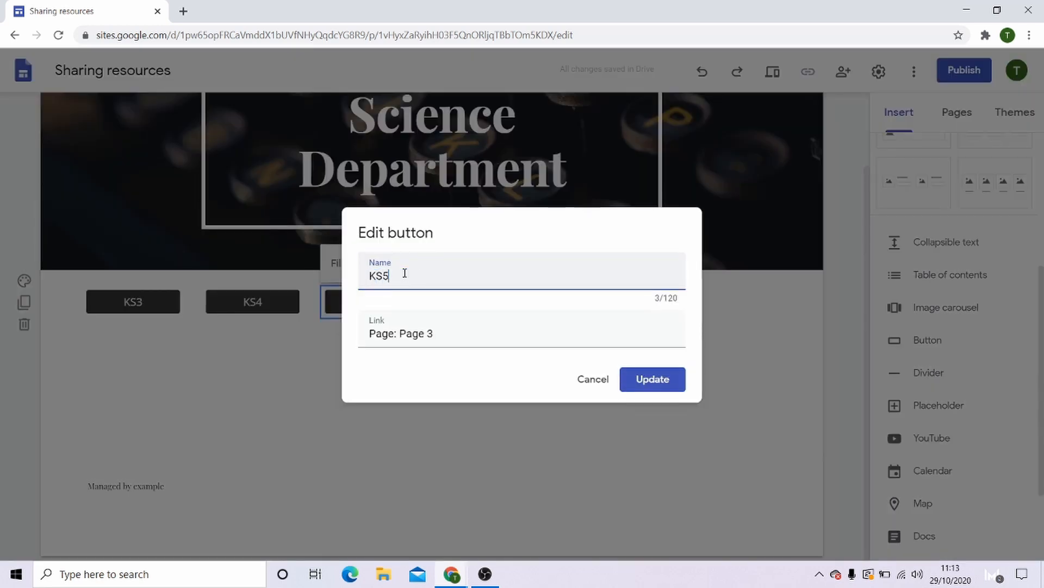
pyautogui.click(655, 381)
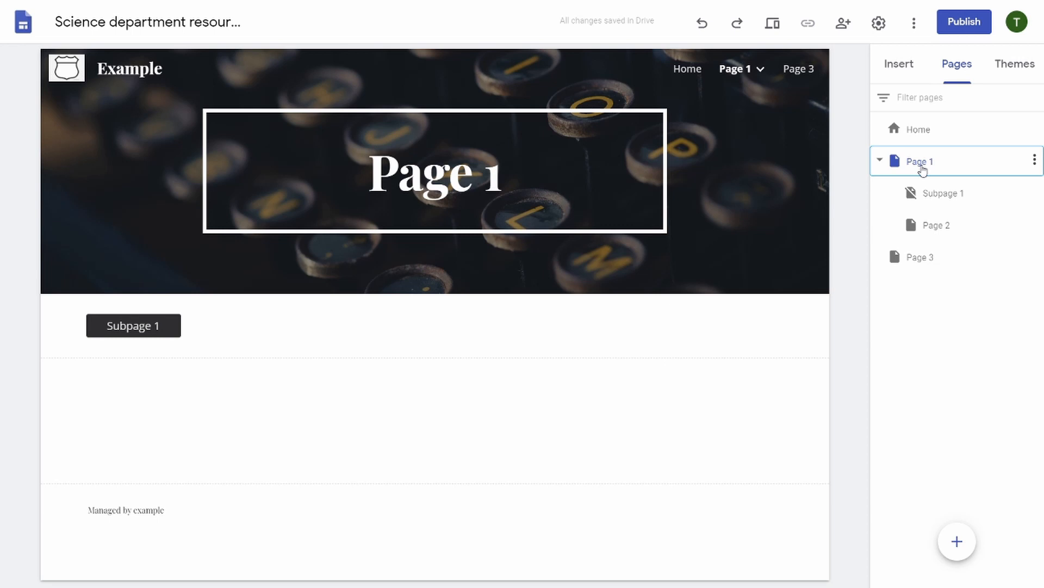
# Collapse the subpages of Page 1 and delete Page 3 from the Science department resources site
pyautogui.click(879, 160)
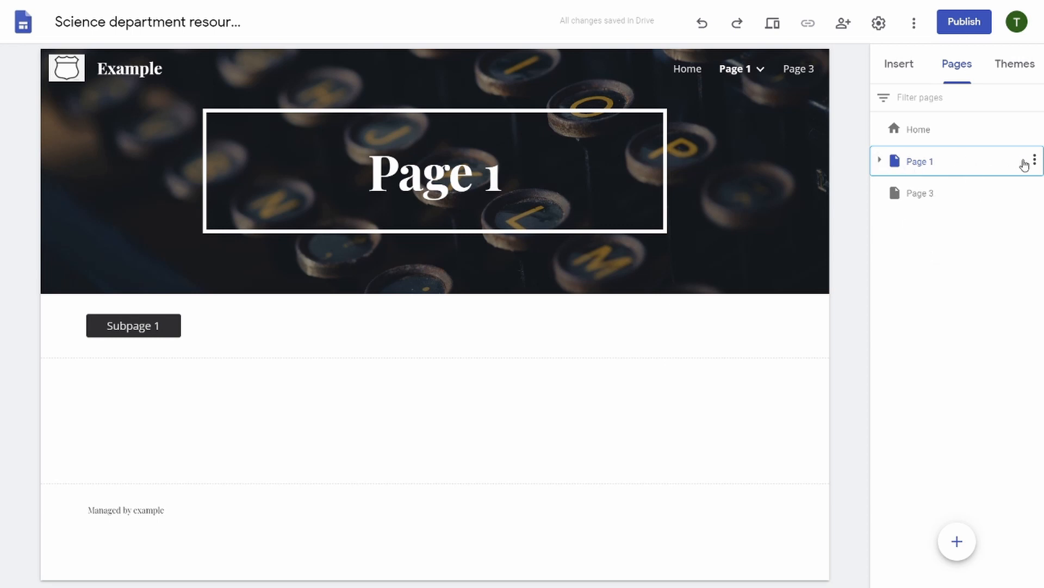
pyautogui.click(946, 195)
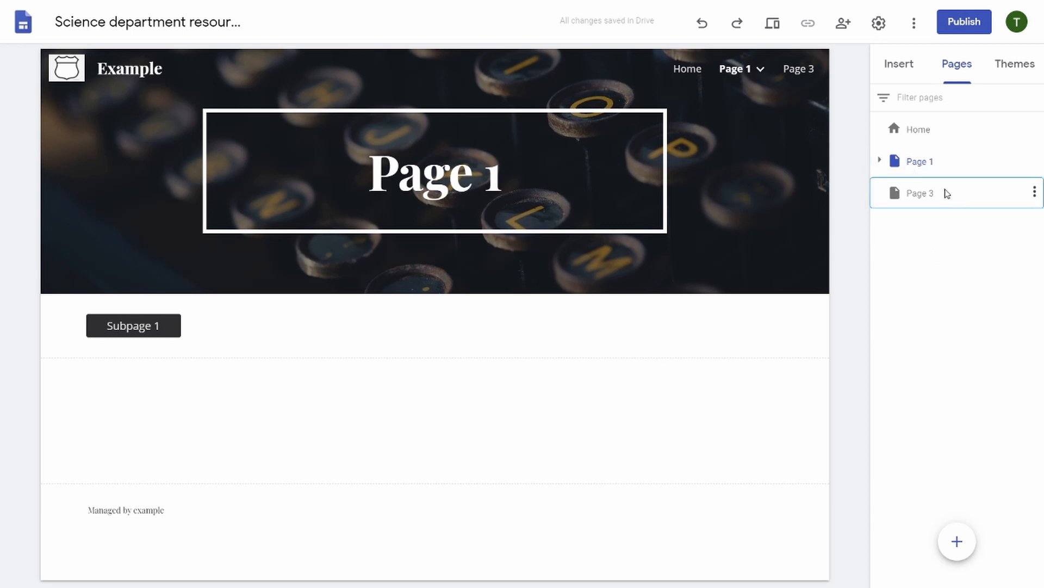
pyautogui.press('Delete')
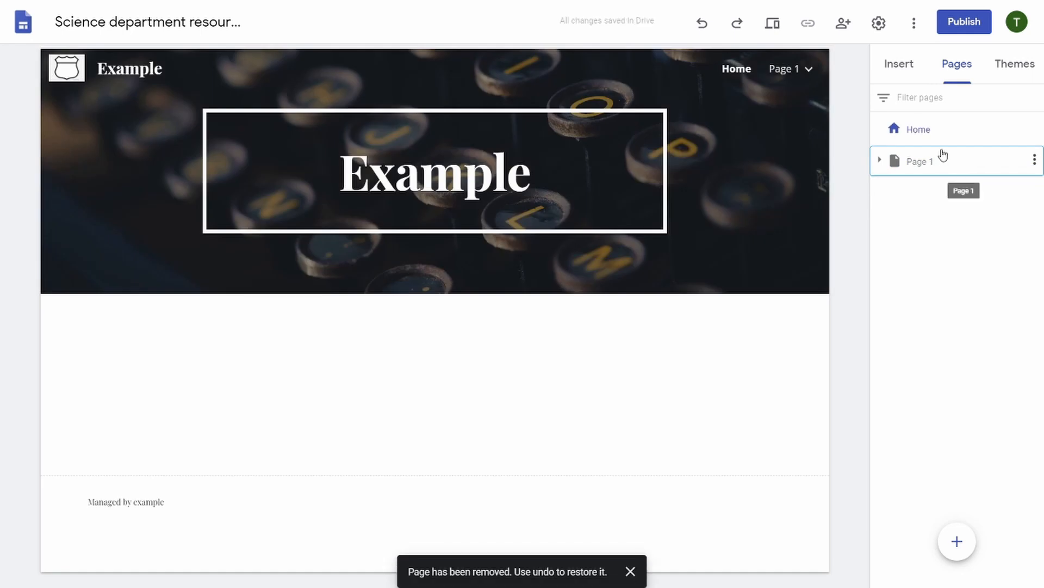
pyautogui.click(944, 161)
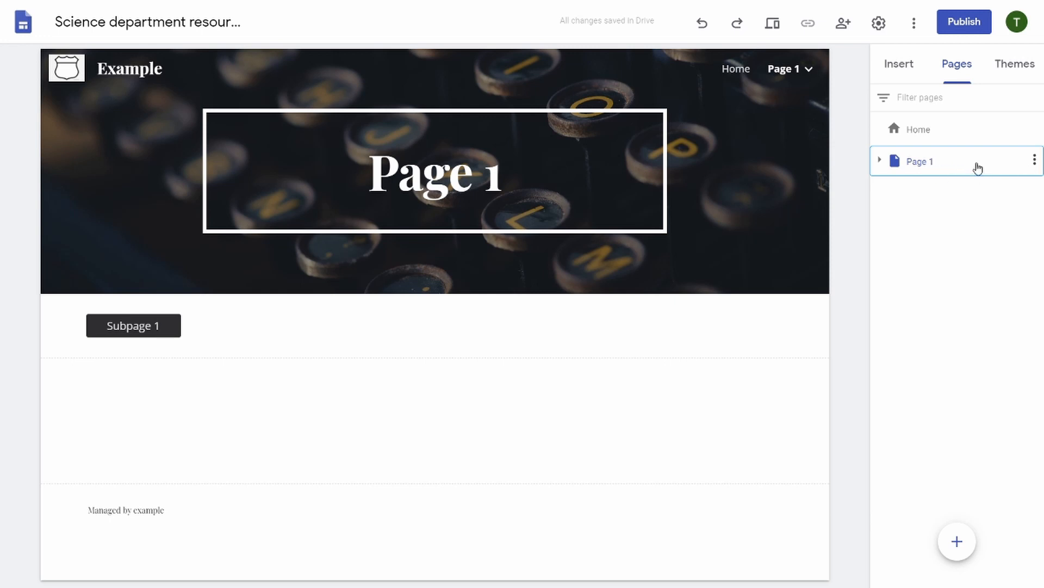
pyautogui.click(1035, 162)
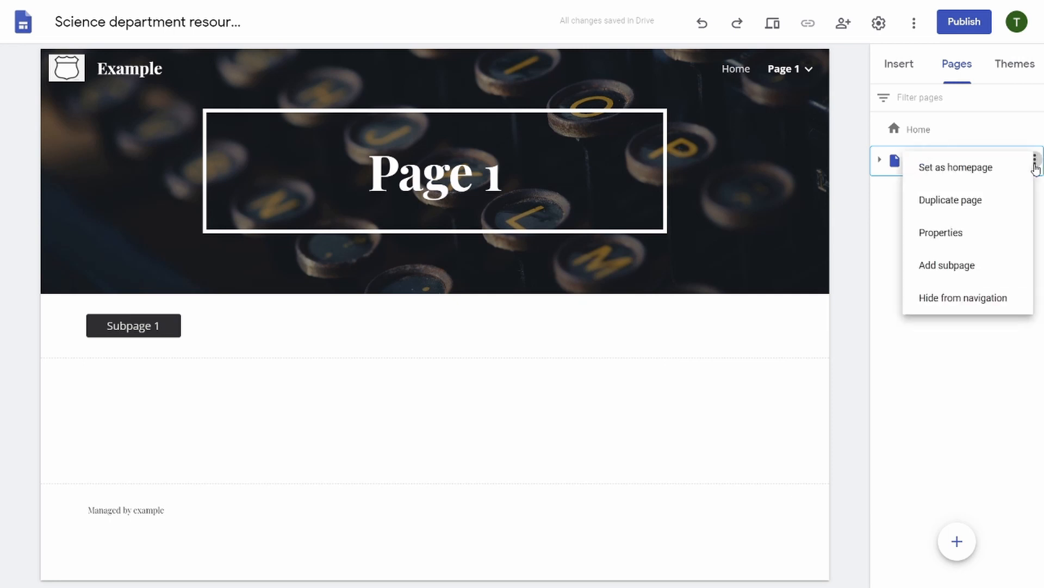
pyautogui.click(957, 351)
pyautogui.rightClick(917, 170)
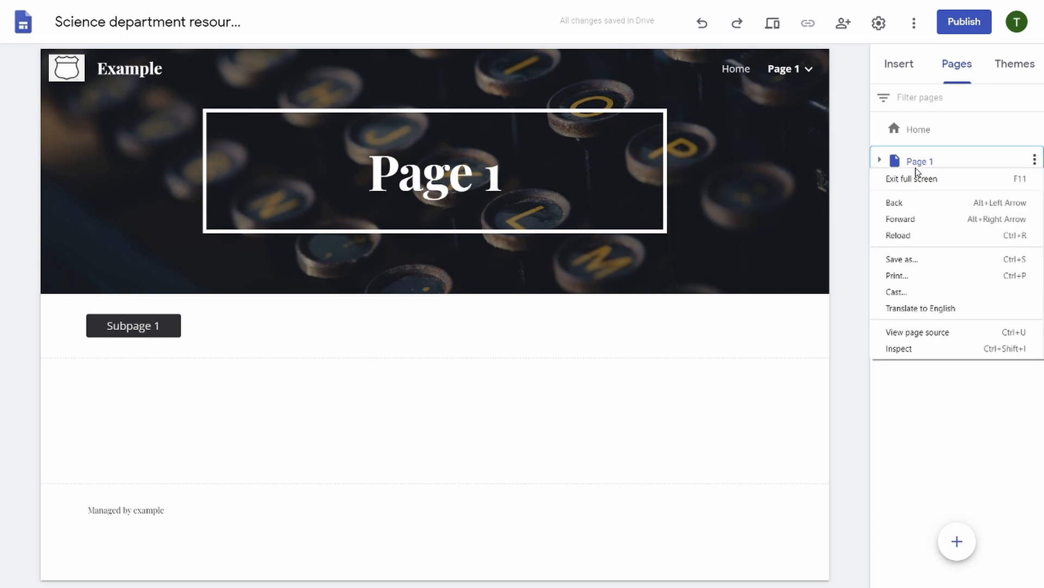
pyautogui.press('Escape')
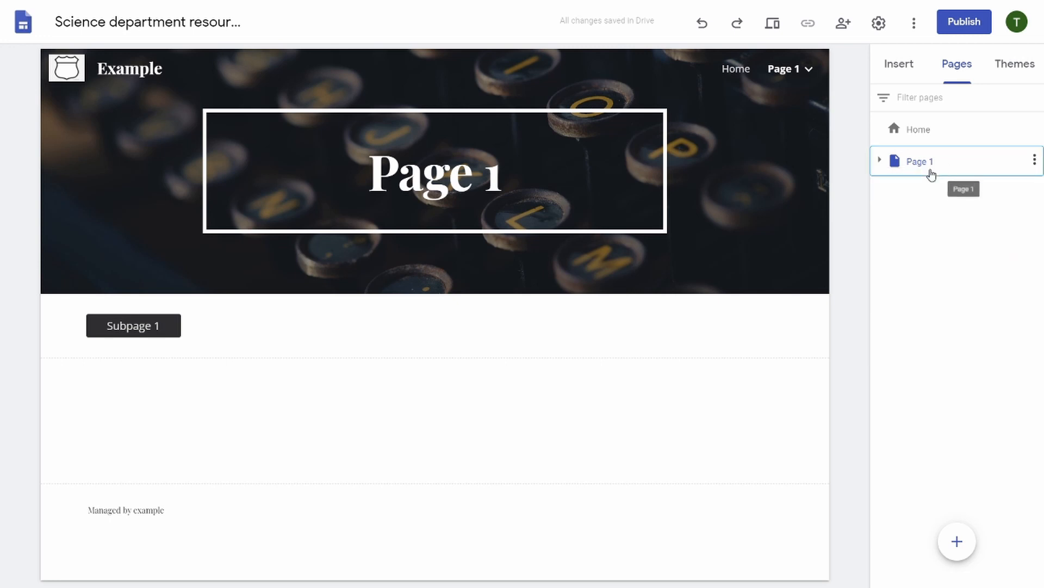
# Expand Page 1 and delete Page 2, Subpage 1 and Page 1 from the site, keeping only Home
pyautogui.click(880, 160)
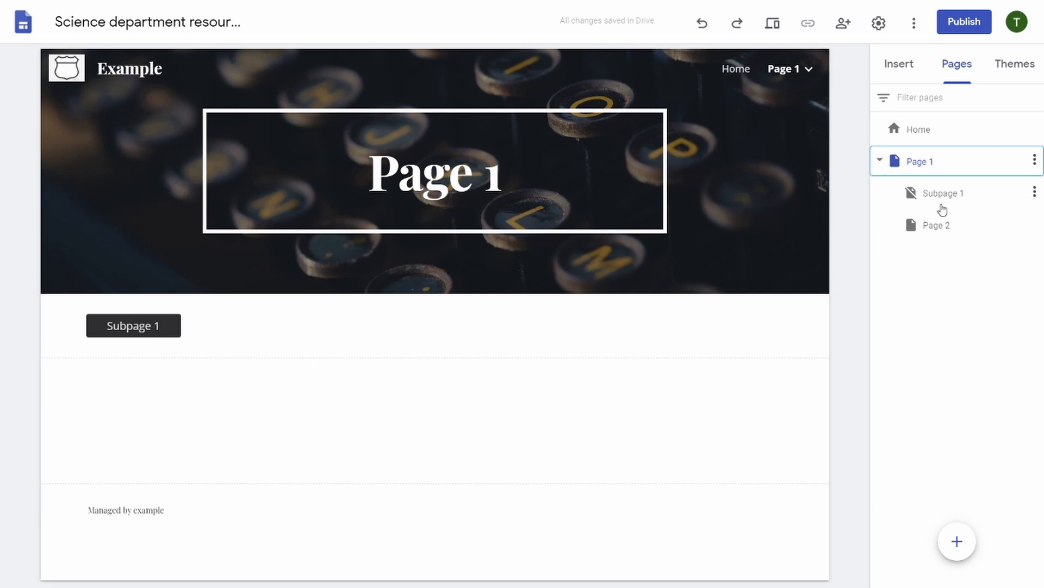
pyautogui.click(937, 224)
pyautogui.press('Delete')
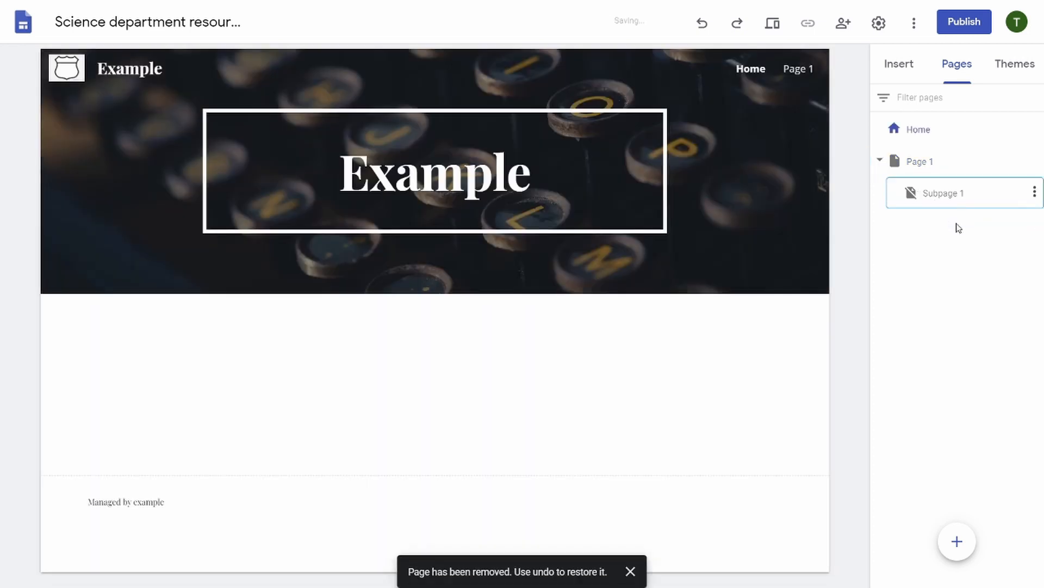
pyautogui.press('Delete')
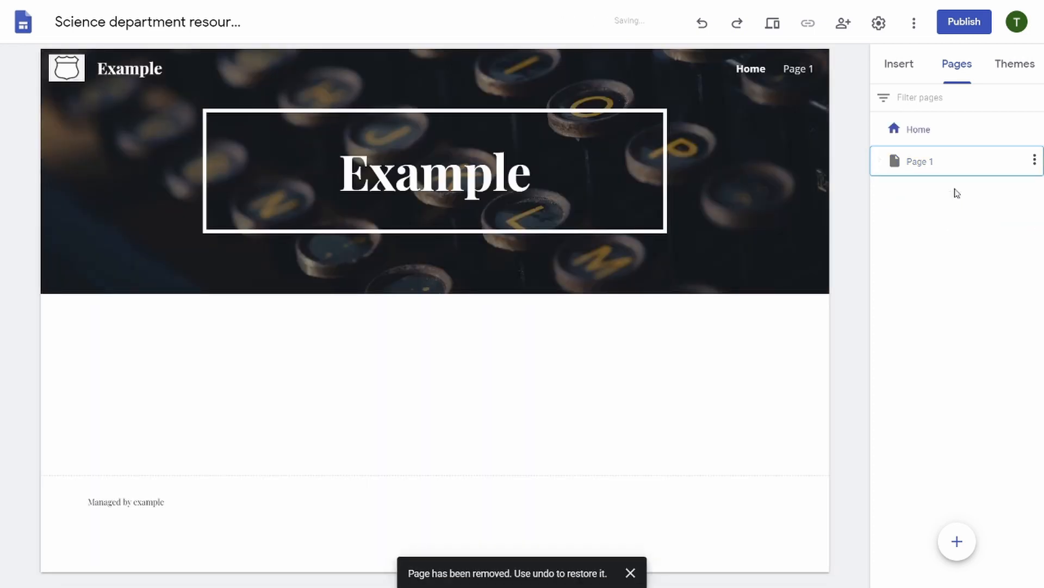
pyautogui.press('Delete')
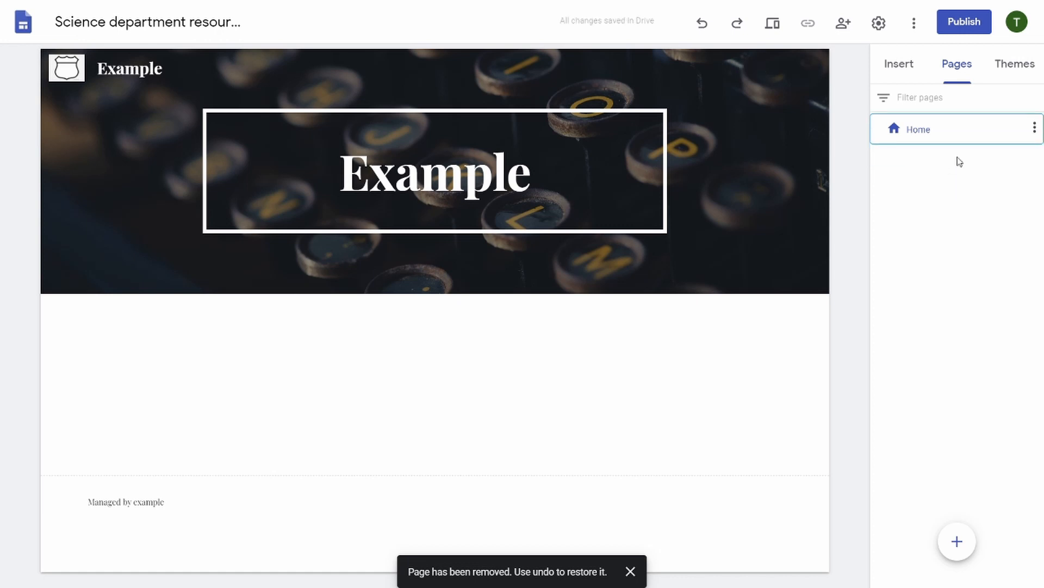
# Replace the Home page's header title with "Science Department Resources" and give it the Heading style
pyautogui.doubleClick(436, 174)
pyautogui.write('Scie')
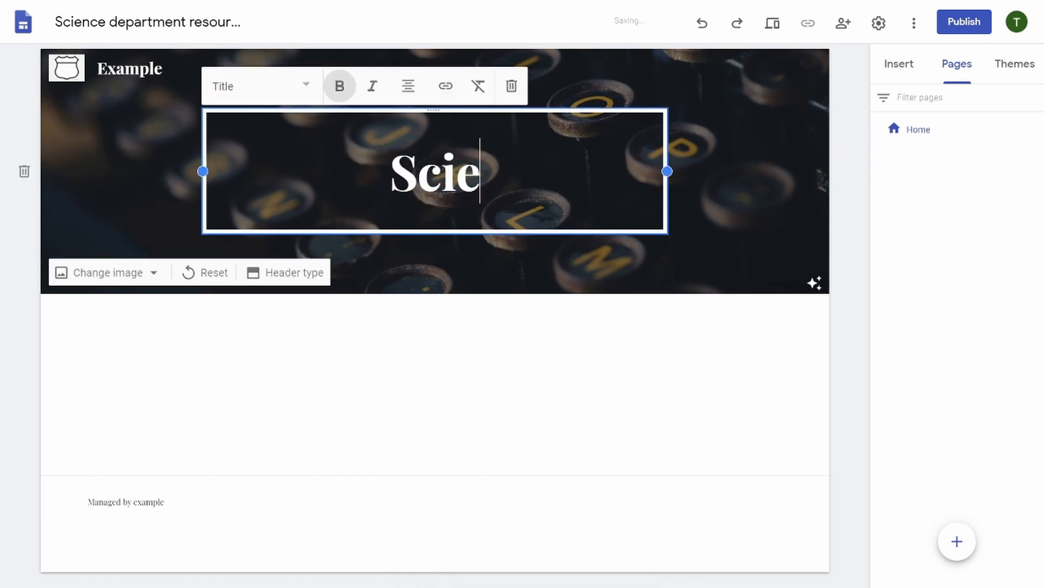
pyautogui.write('nce Department R')
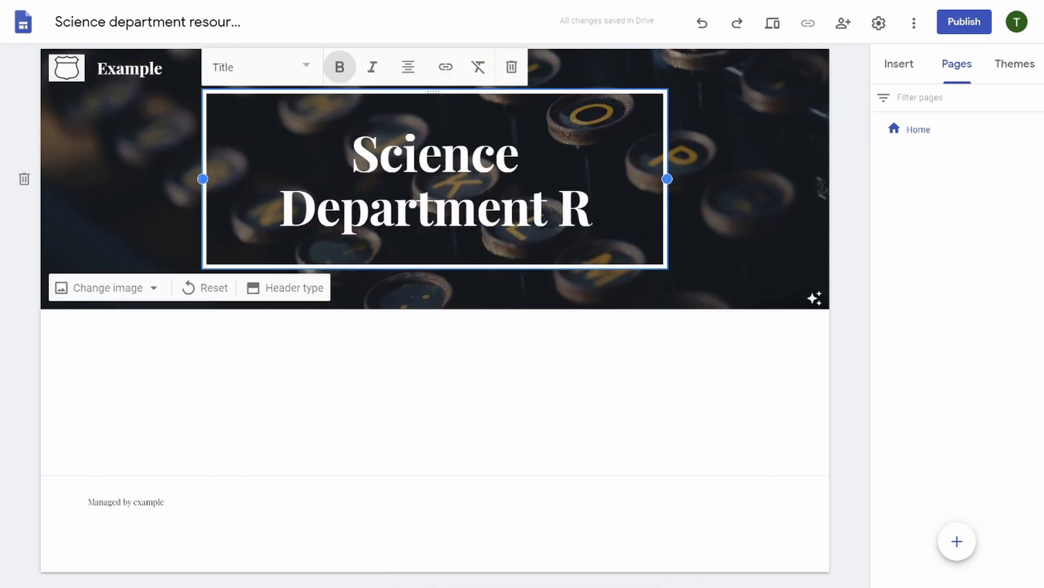
pyautogui.write('esources')
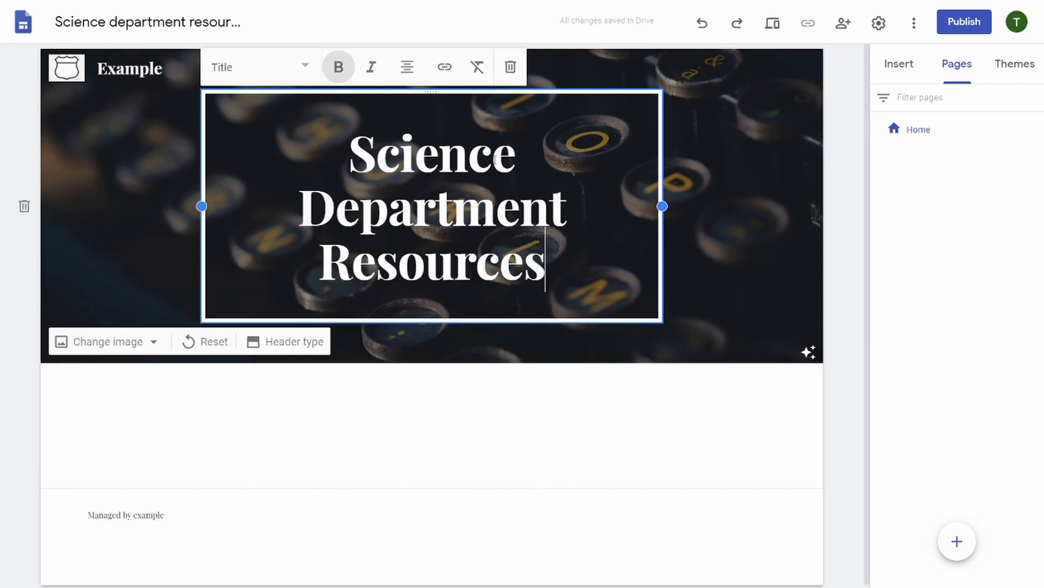
pyautogui.click(305, 67)
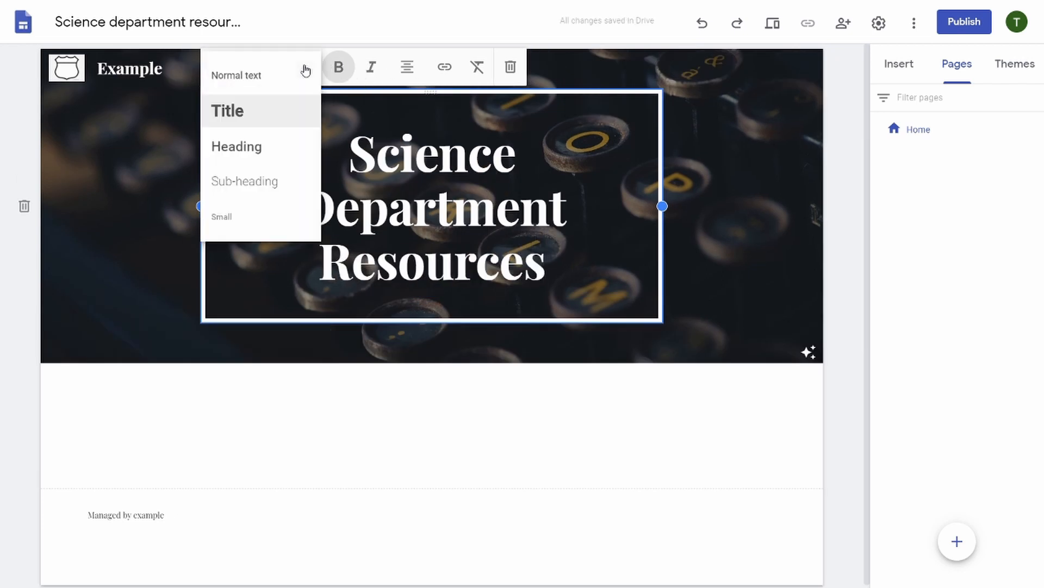
pyautogui.click(268, 148)
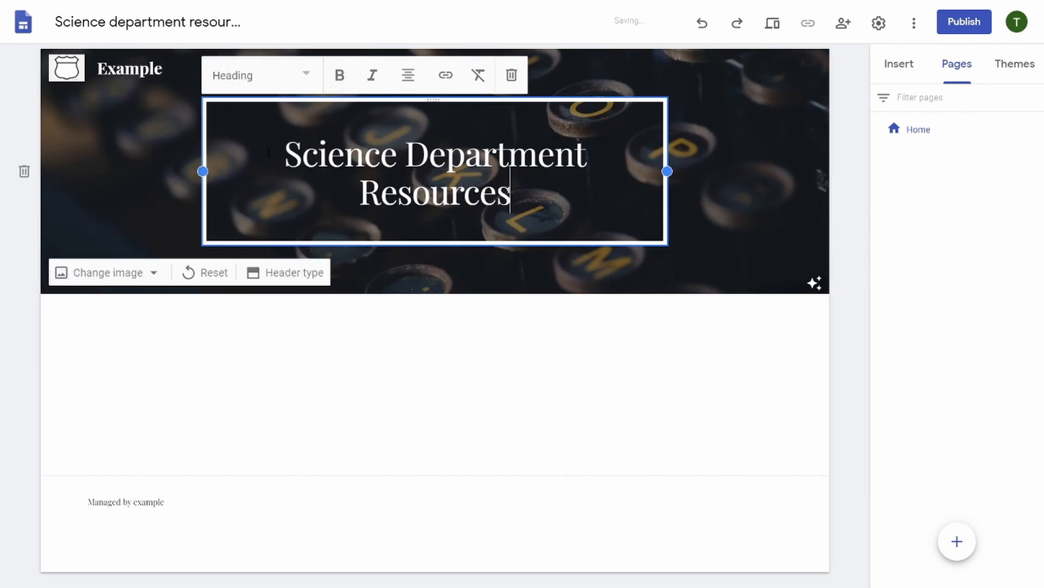
# Try the Sub-heading style on the Home page's header title and return it to Heading
pyautogui.click(307, 75)
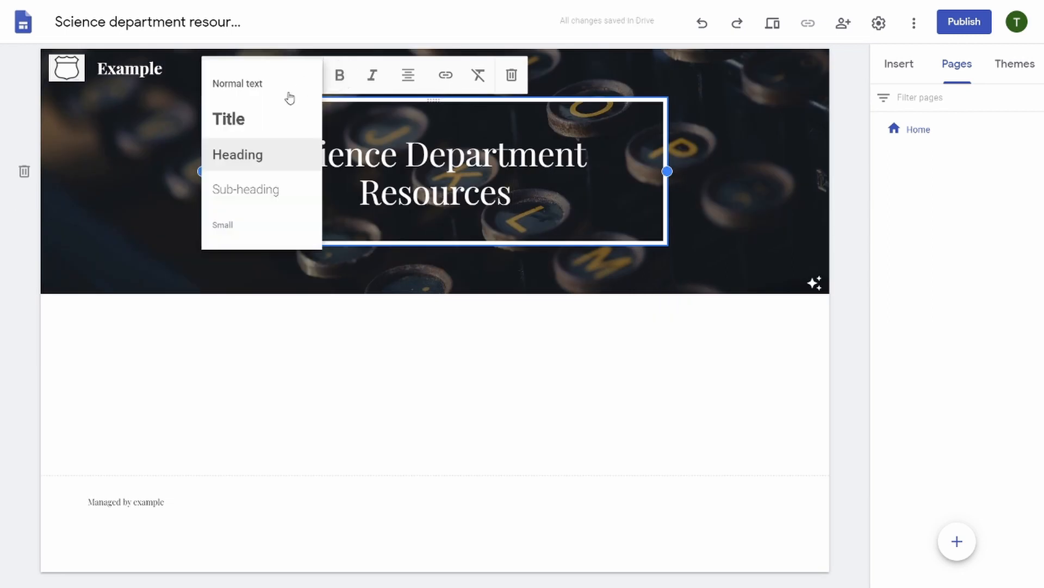
pyautogui.click(263, 194)
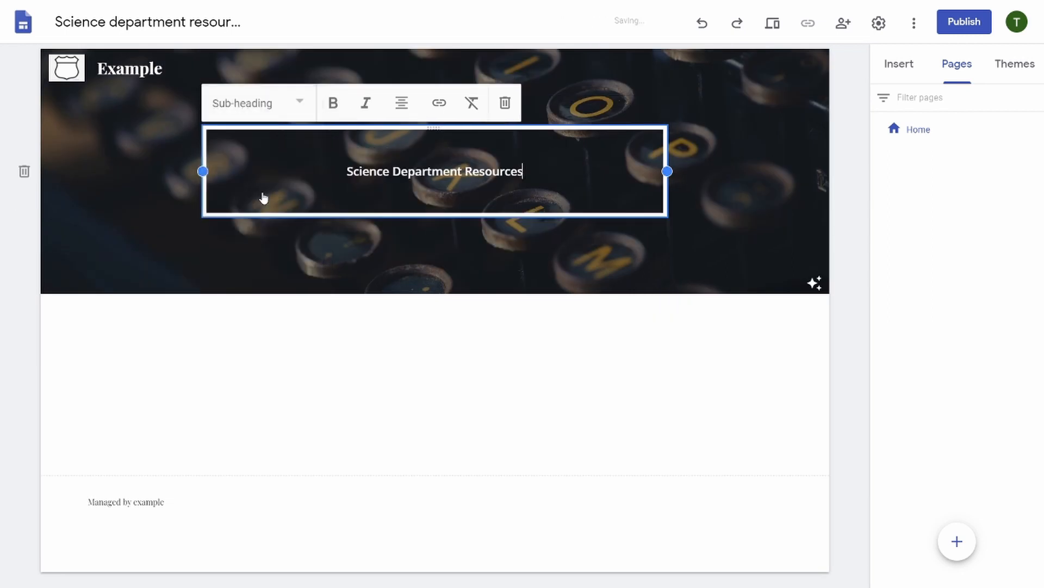
pyautogui.click(299, 104)
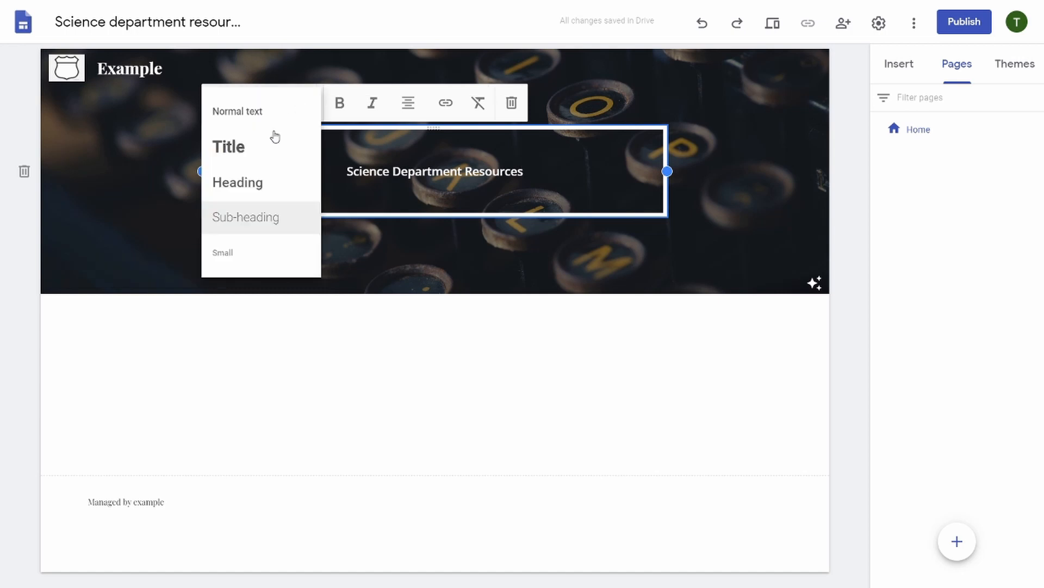
pyautogui.click(258, 179)
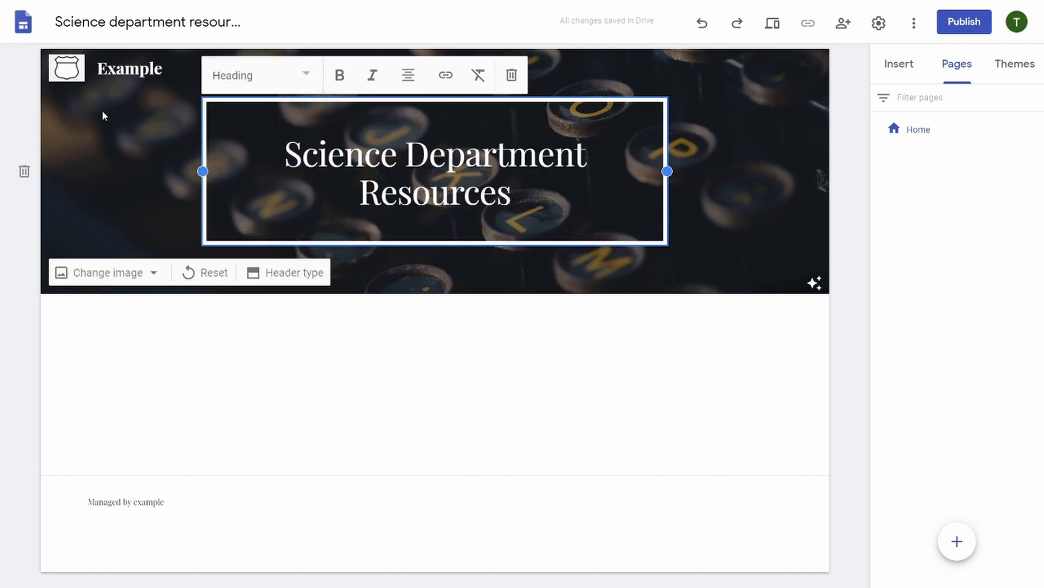
# Change the site name beside the logo to "Science Resources"
pyautogui.click(116, 68)
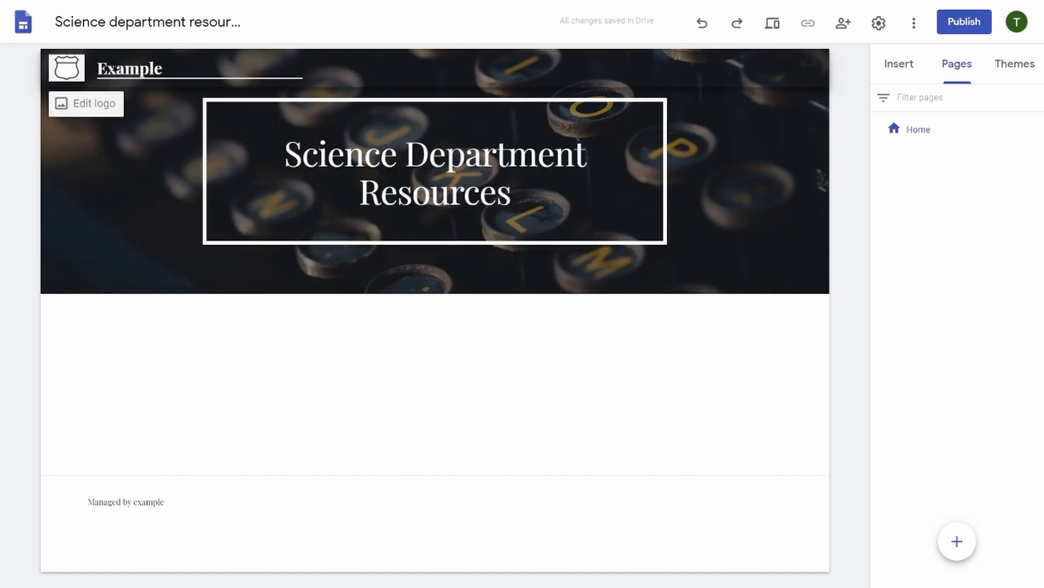
pyautogui.hotkey('ctrl', 'a')
pyautogui.write('Science Resources')
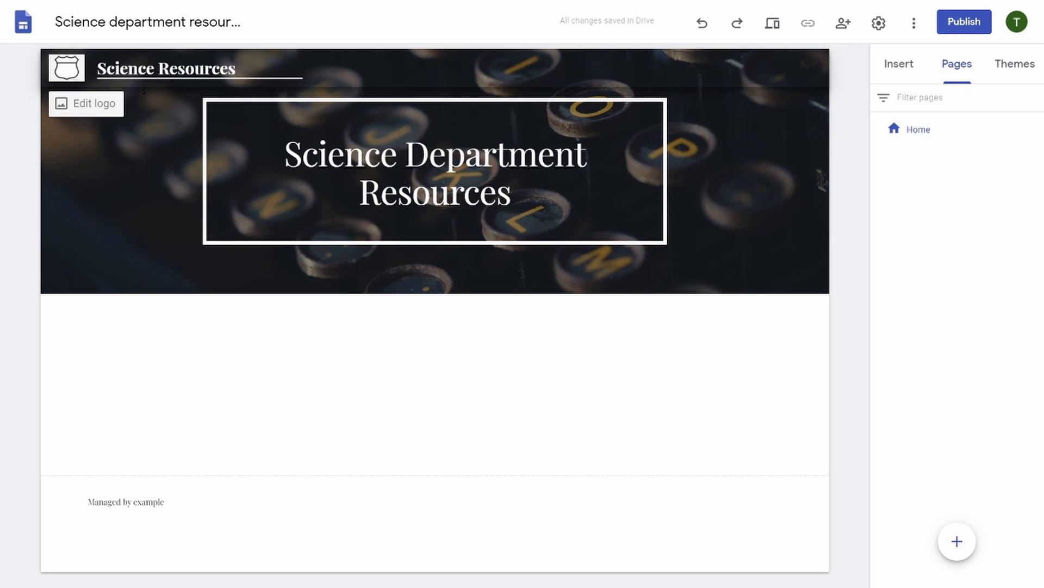
pyautogui.click(203, 398)
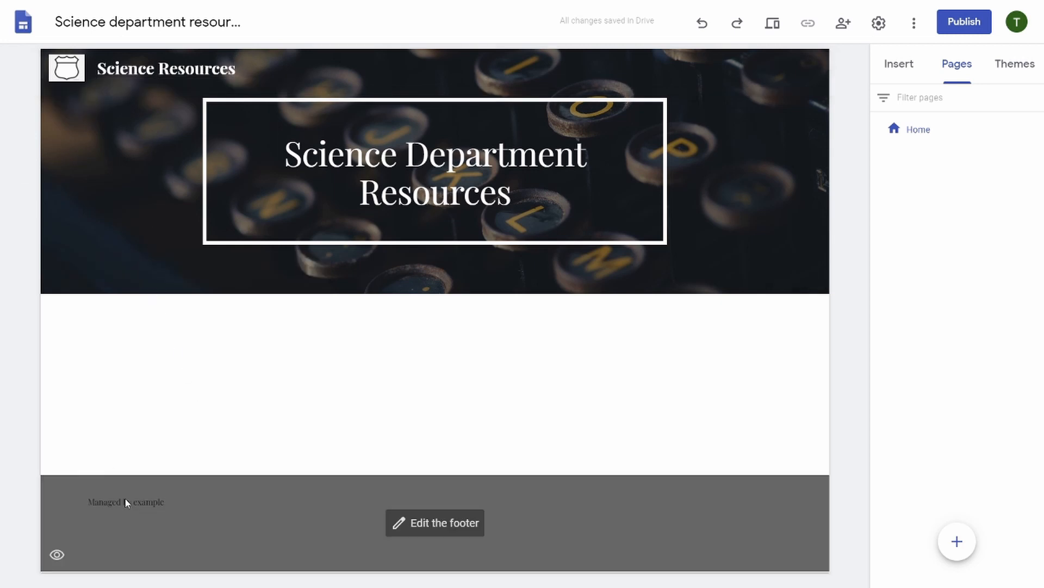
# Edit the footer text to read "Managed by the Science Department" and leave footer editing
pyautogui.click(125, 501)
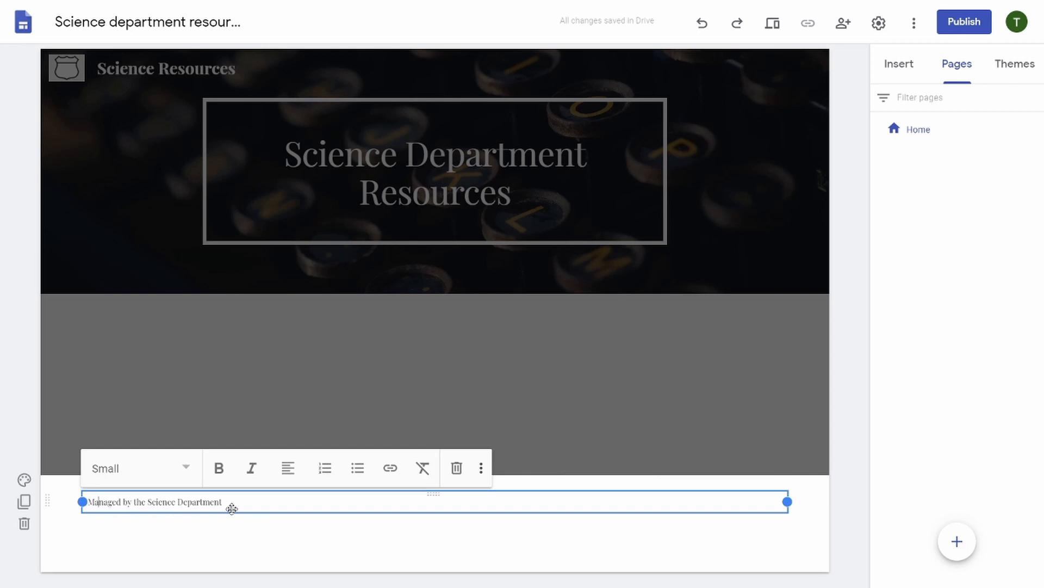
pyautogui.click(262, 531)
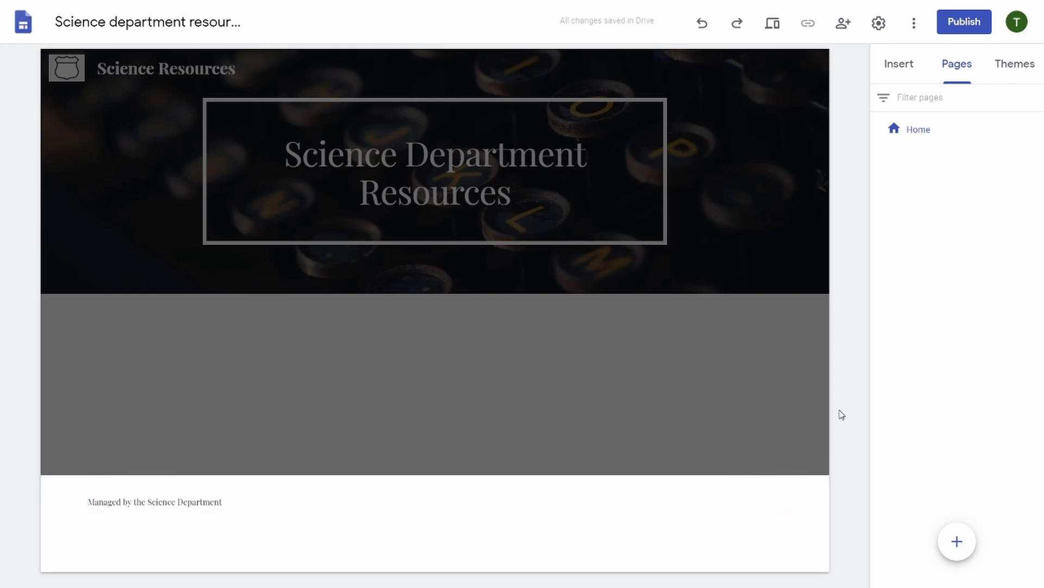
pyautogui.click(705, 383)
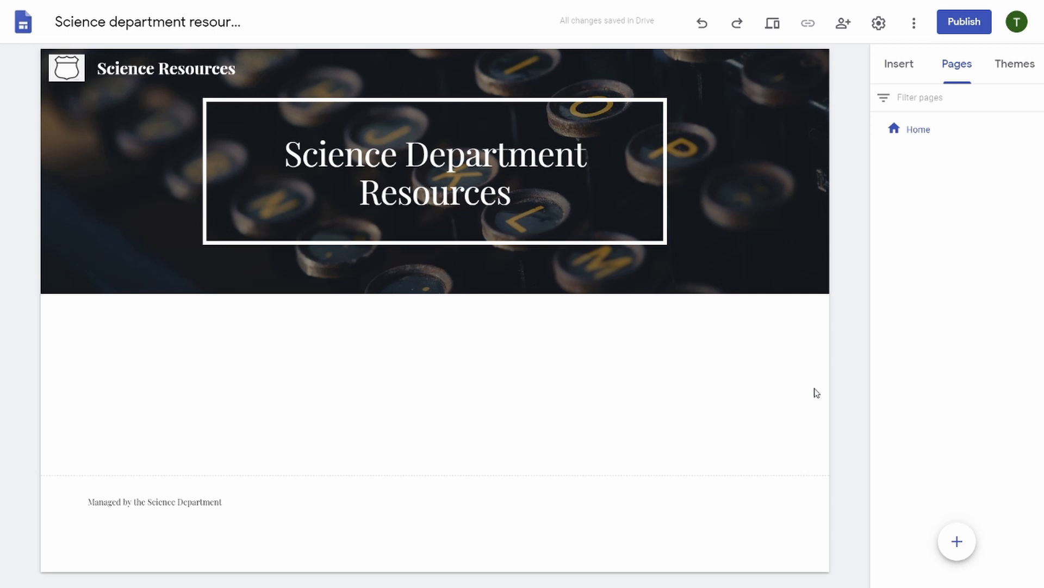
# Add a new page named KS3 and extend its header title to "KS3 resources"
pyautogui.moveTo(954, 534)
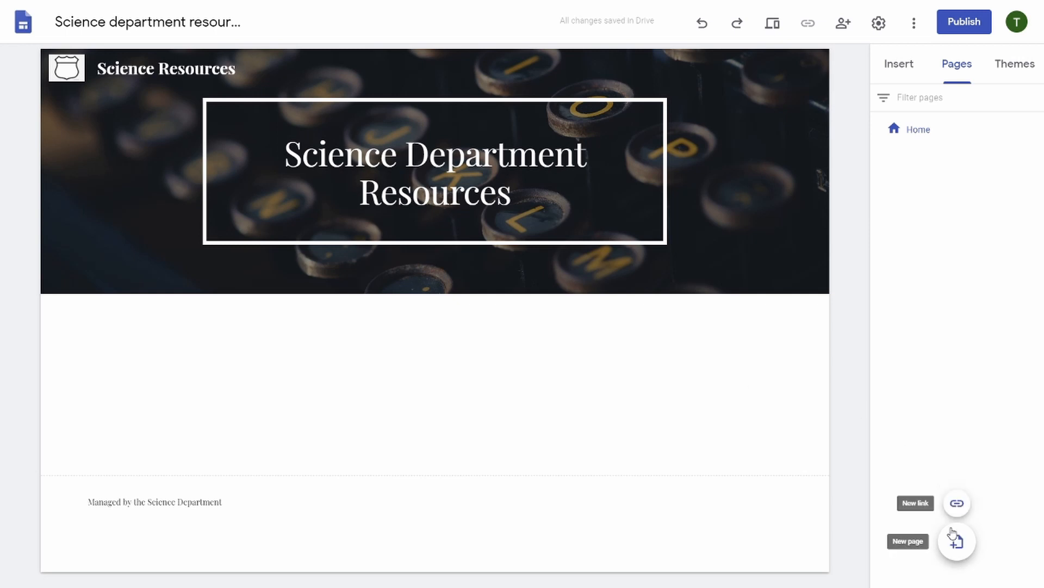
pyautogui.click(958, 542)
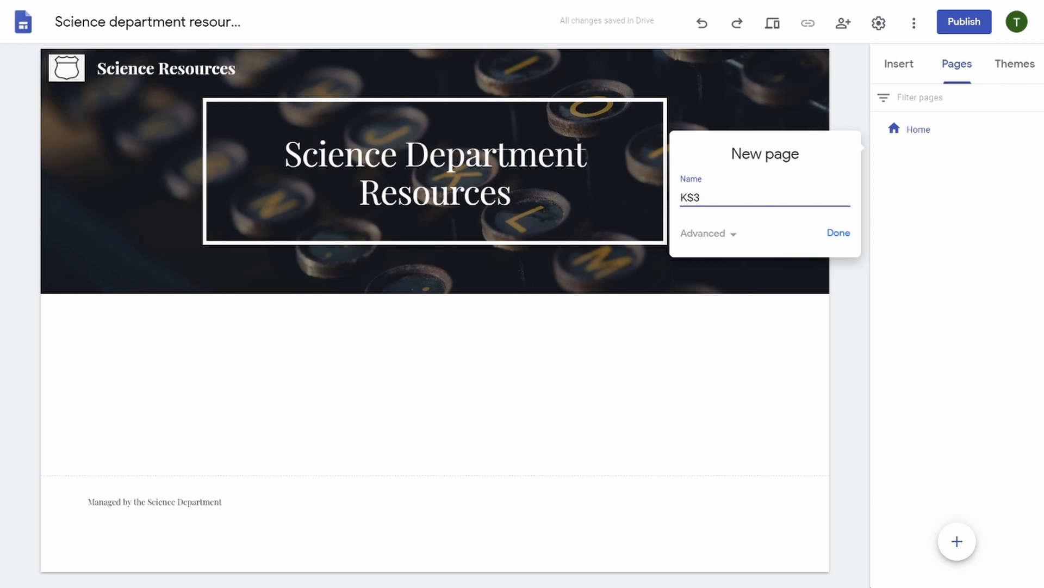
pyautogui.click(843, 232)
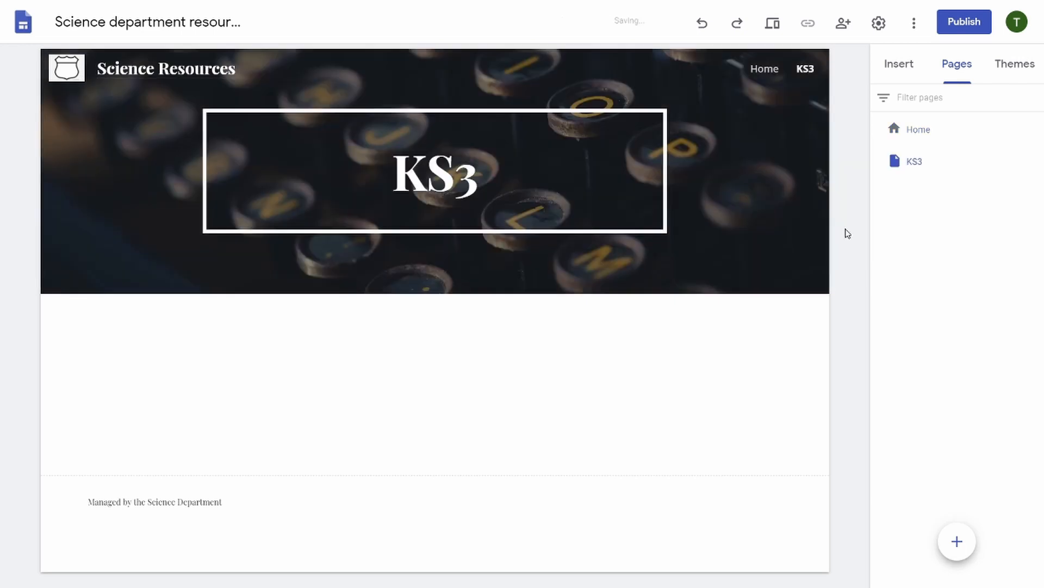
pyautogui.click(487, 180)
pyautogui.write('resources')
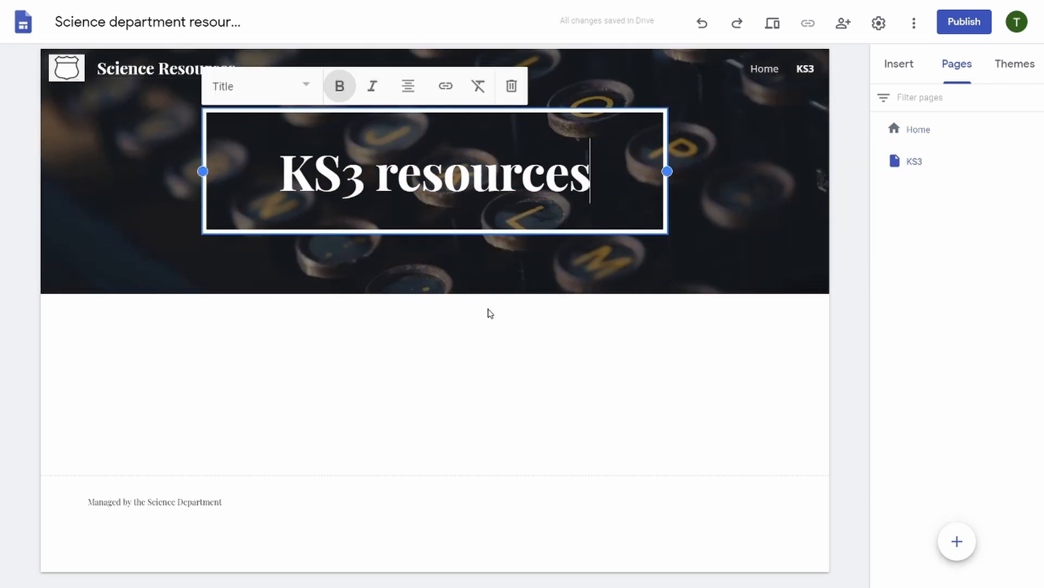
pyautogui.click(461, 368)
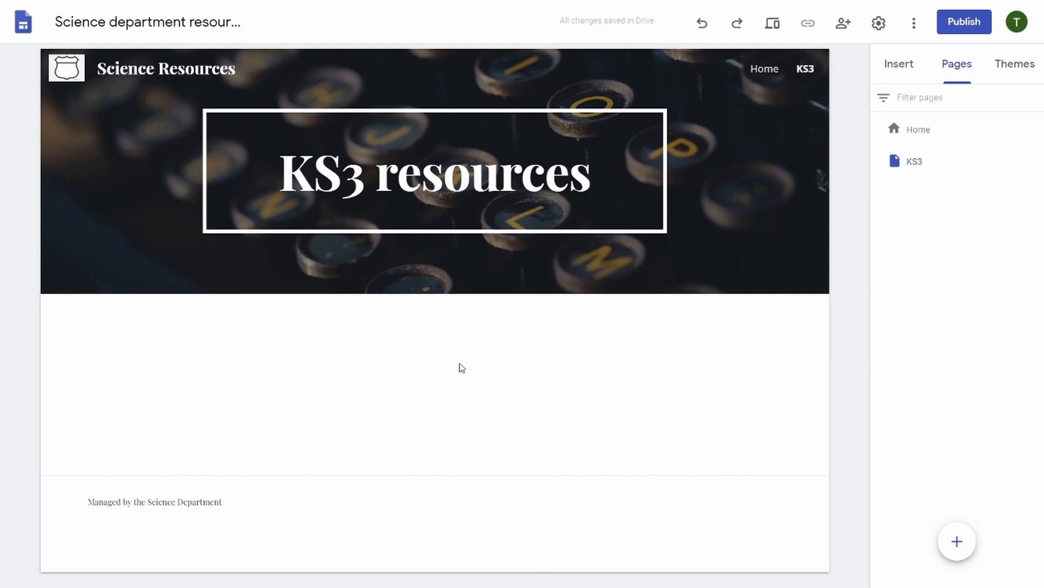
# Add a subpage named Forces under the KS3 page
pyautogui.moveTo(935, 166)
pyautogui.click(1035, 161)
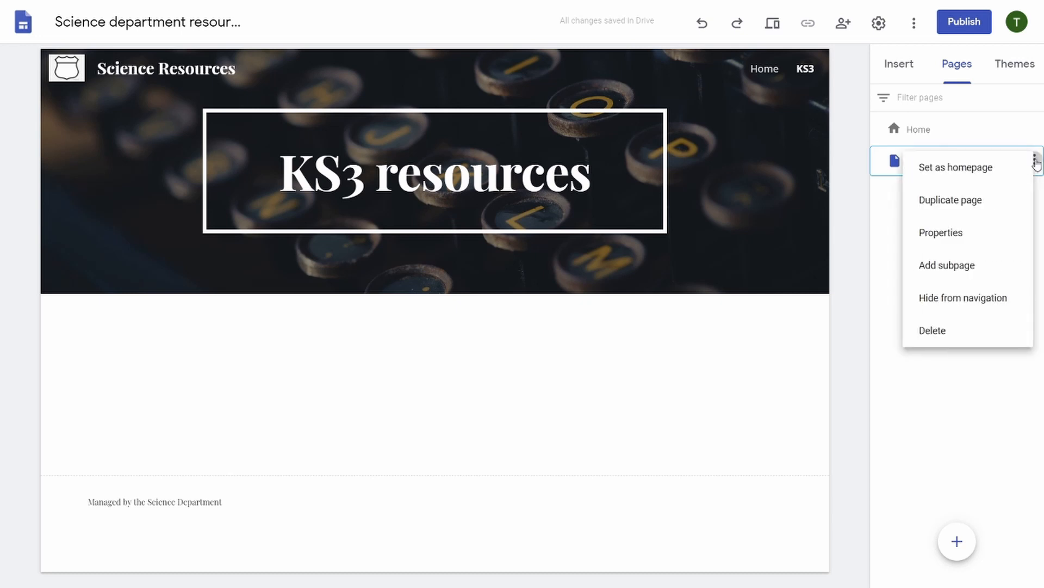
pyautogui.click(944, 267)
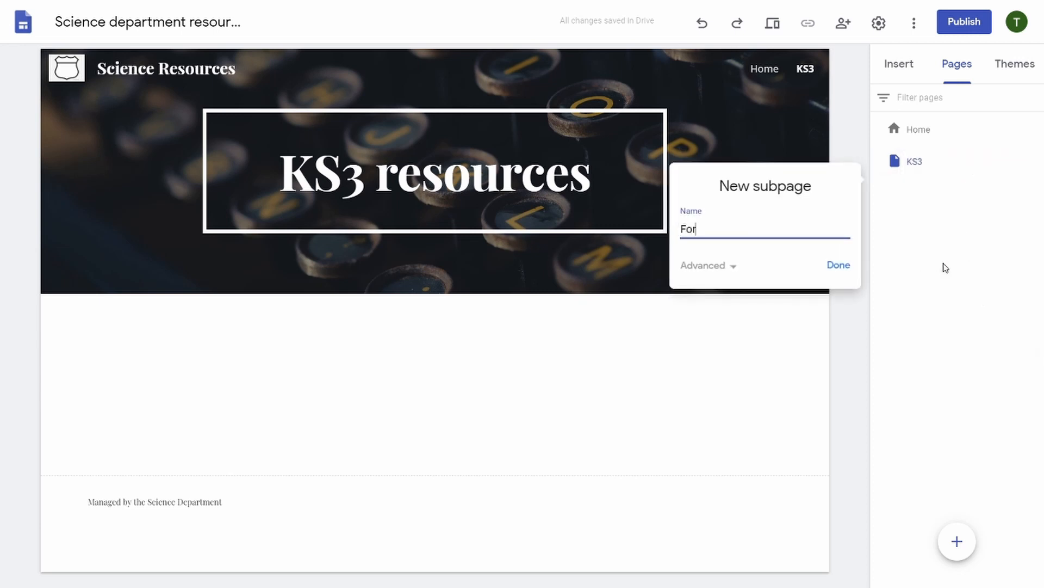
pyautogui.click(840, 266)
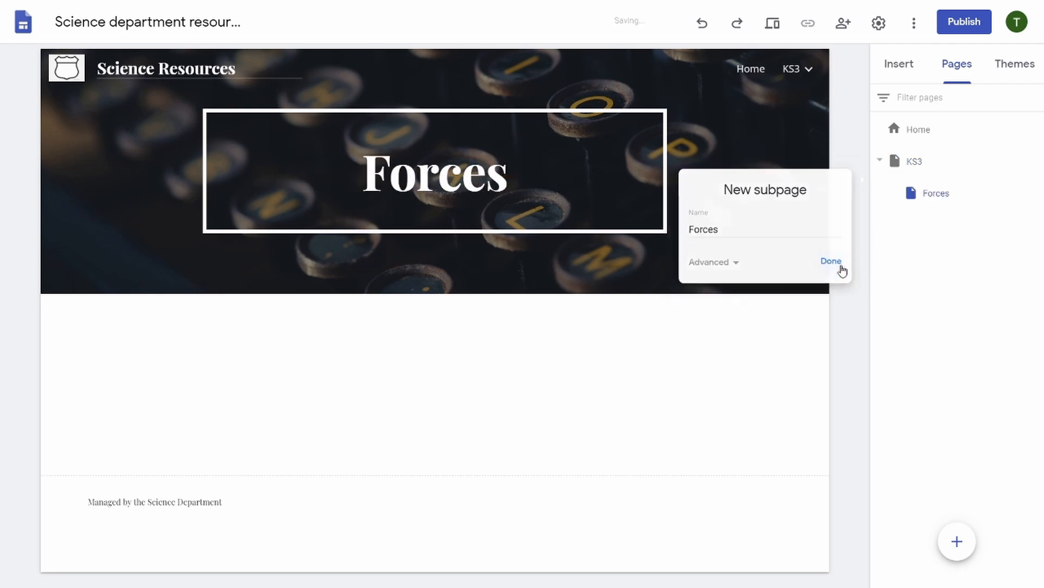
# Insert the single image-and-text layout below the Forces header and title it "1) Balanced and unbalanced forces"
pyautogui.click(899, 73)
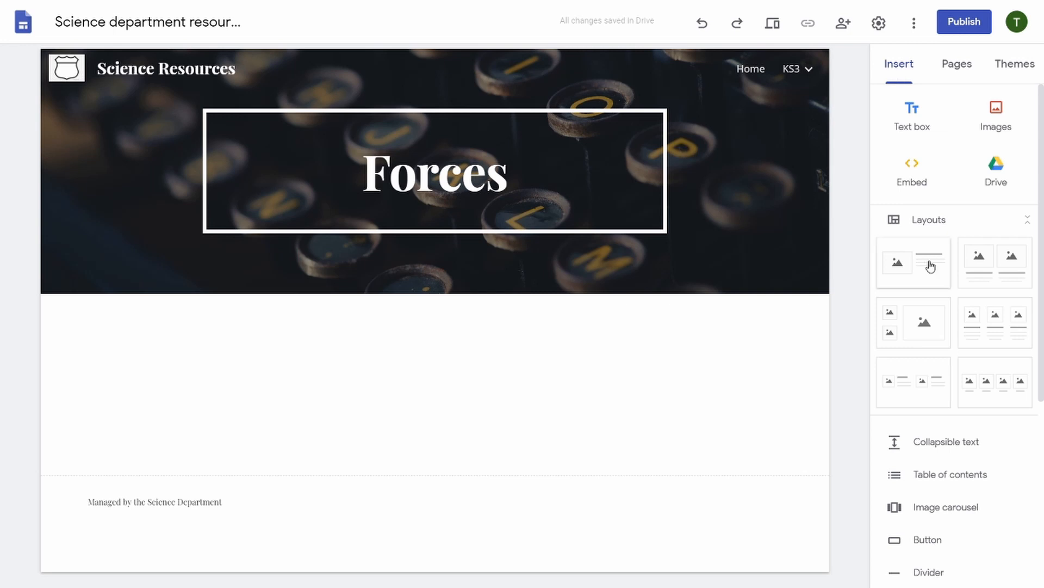
pyautogui.moveTo(919, 267); pyautogui.dragTo(779, 300)
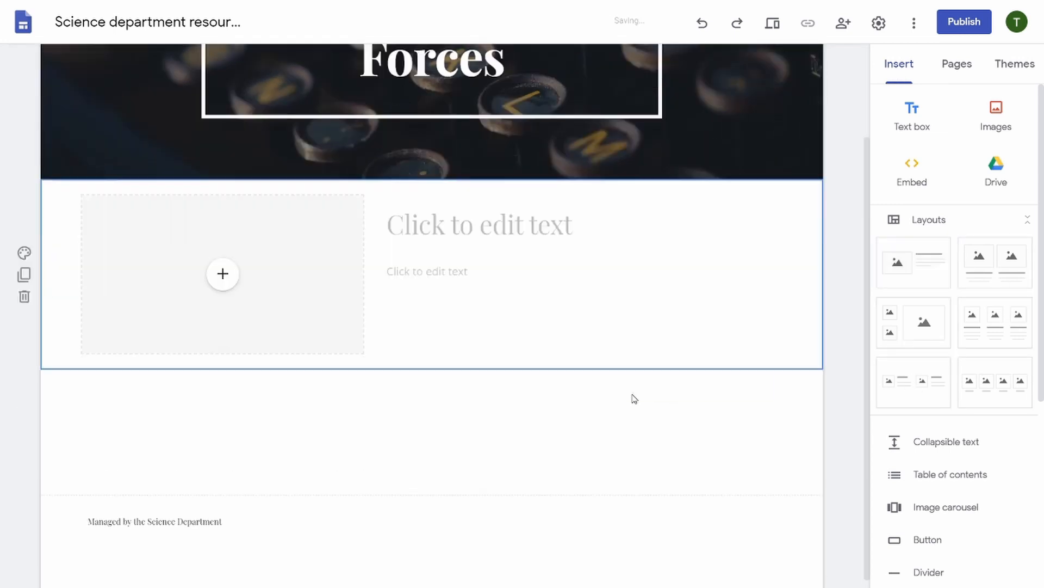
pyautogui.click(407, 207)
pyautogui.write('1) Balanced and unbalanced forces')
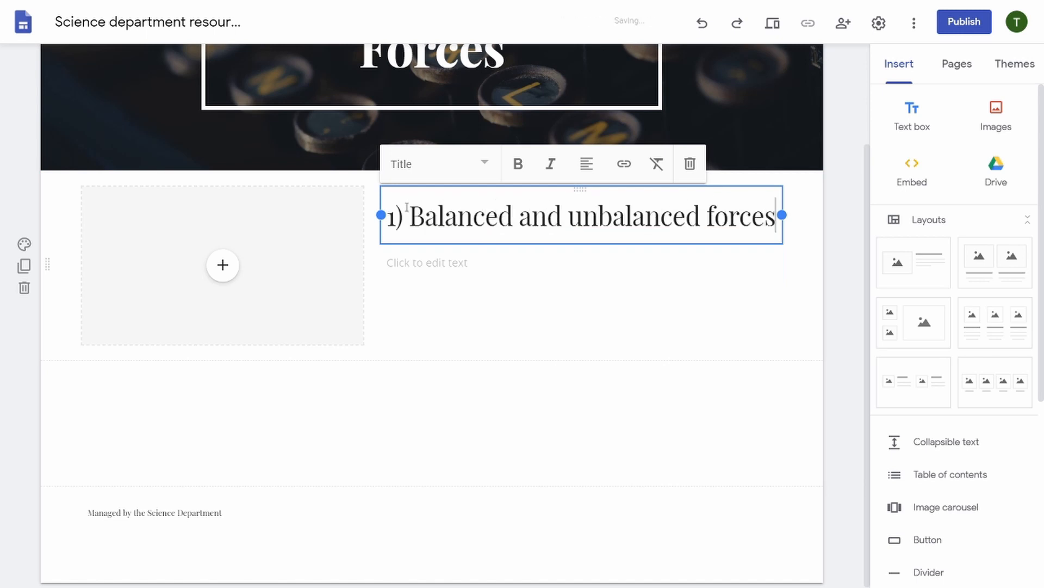
pyautogui.click(222, 266)
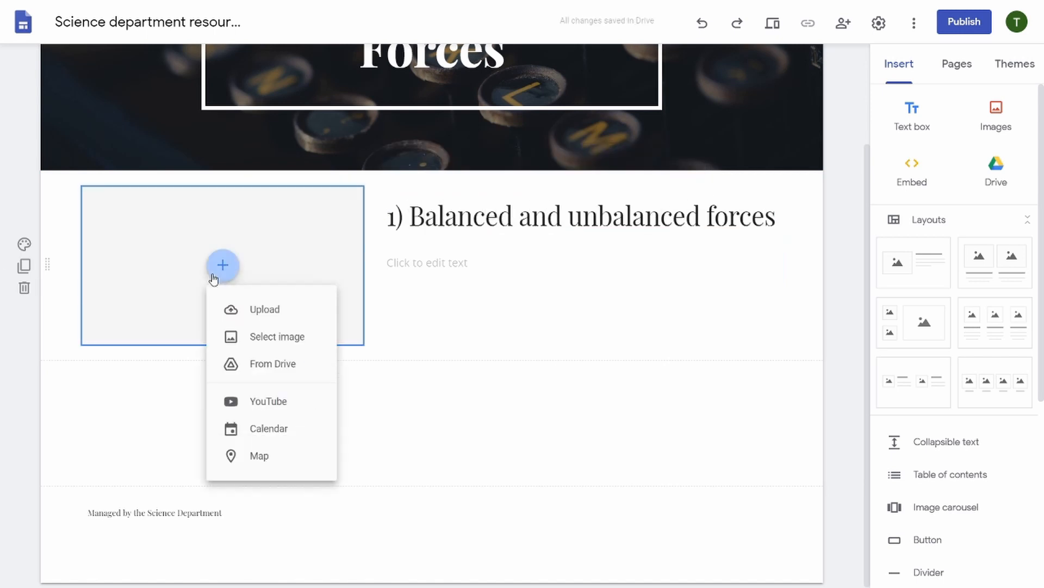
pyautogui.click(264, 311)
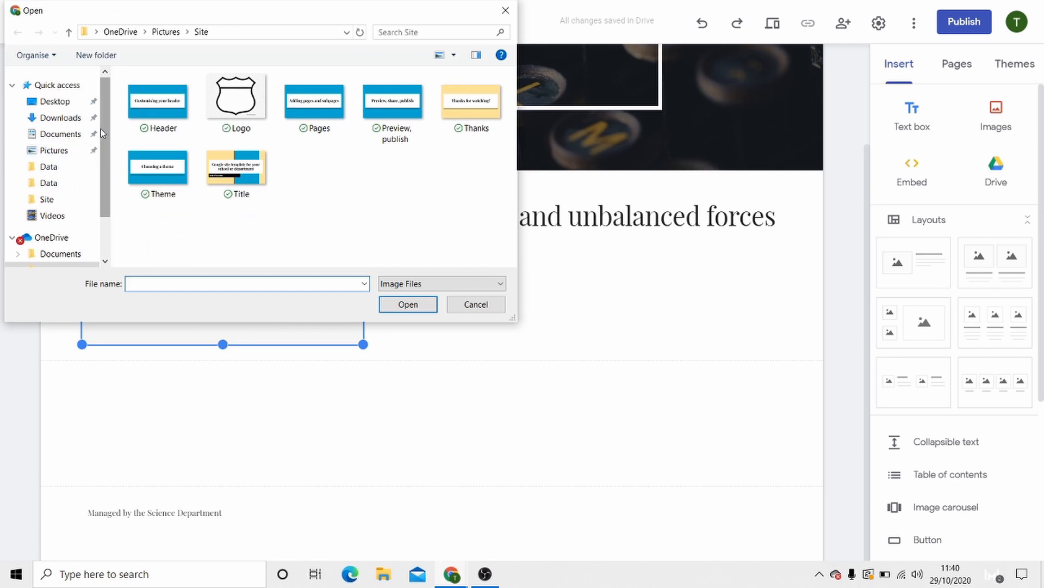
pyautogui.click(48, 140)
pyautogui.click(465, 284)
pyautogui.click(468, 256)
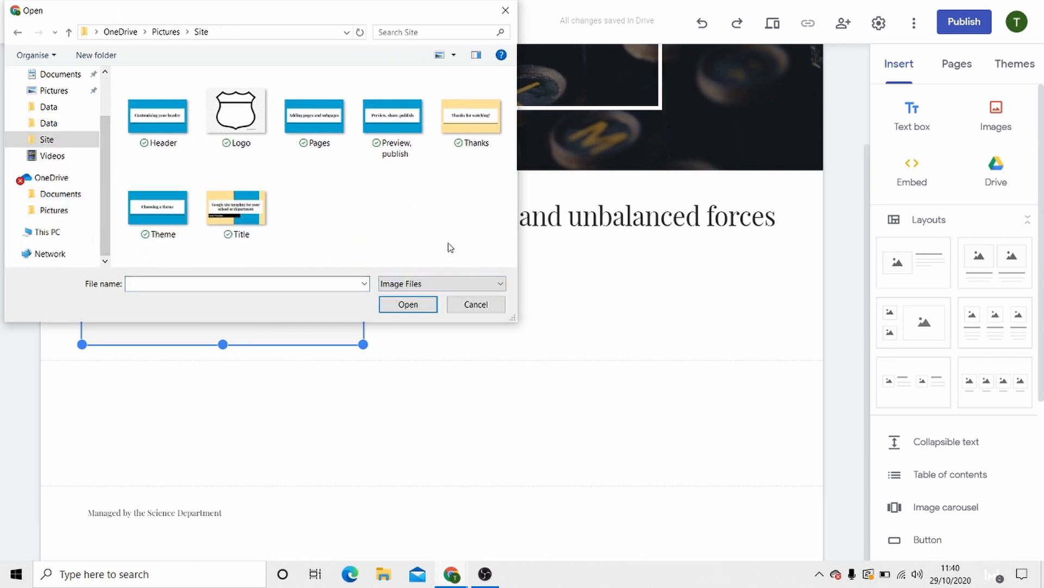
pyautogui.click(476, 304)
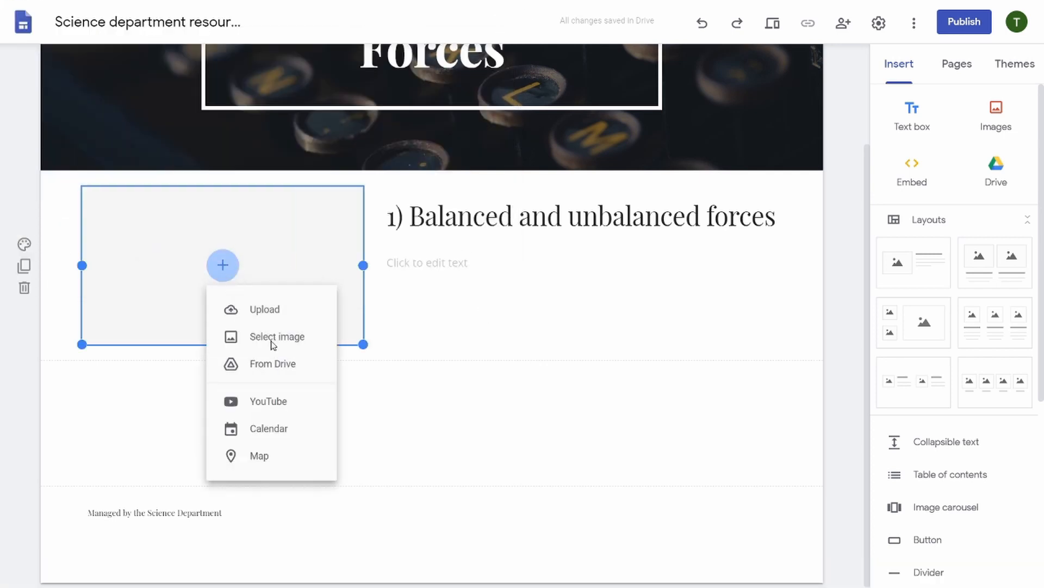
pyautogui.click(273, 343)
pyautogui.press('Escape')
# Insert the first "Balanced and Un..." presentation from the shared 1 & 2 Forces Drive folder into the empty image placeholder
pyautogui.click(232, 269)
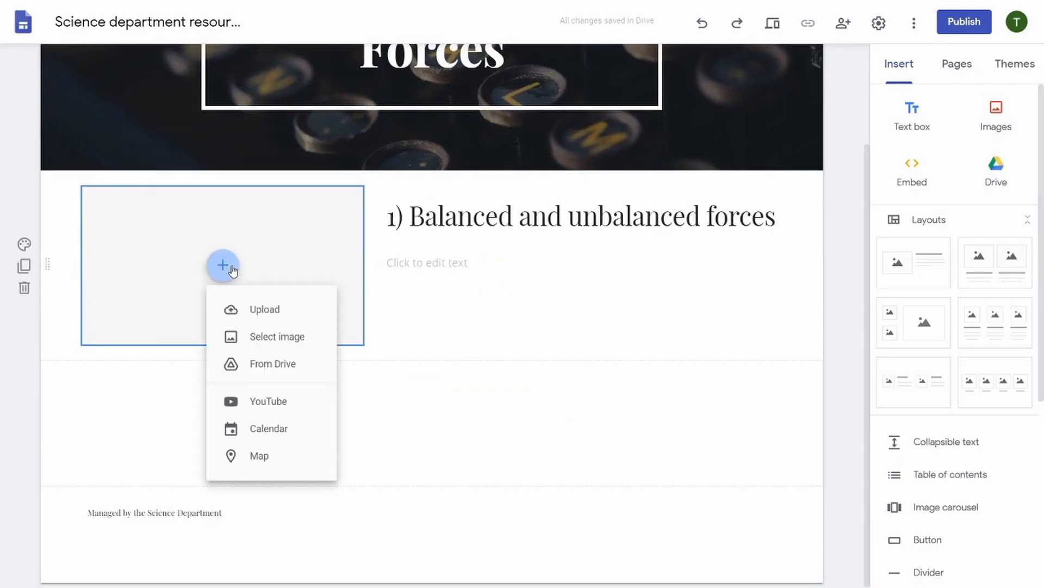
pyautogui.click(261, 364)
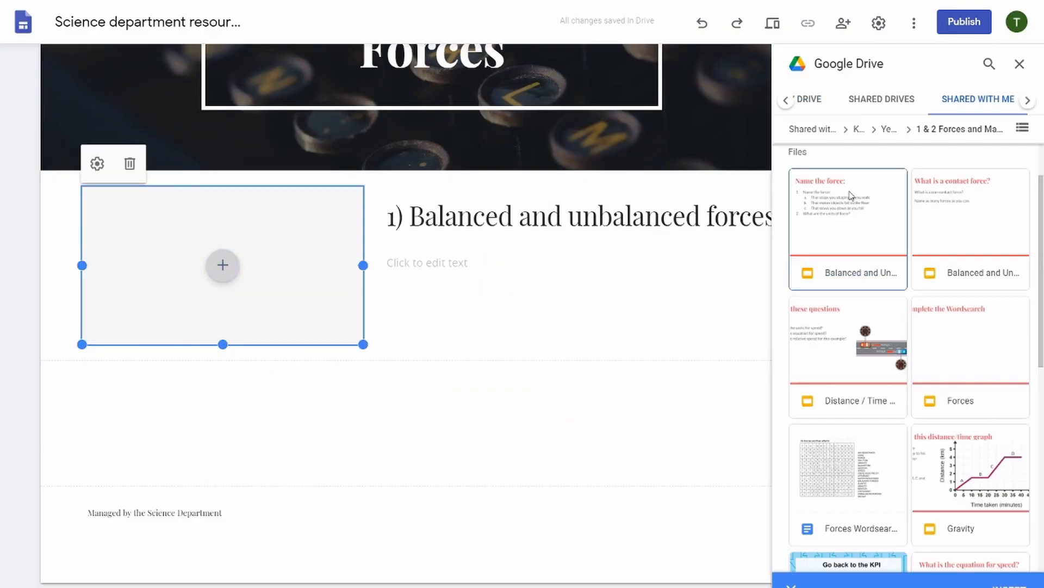
pyautogui.doubleClick(852, 196)
pyautogui.click(485, 321)
pyautogui.click(1020, 64)
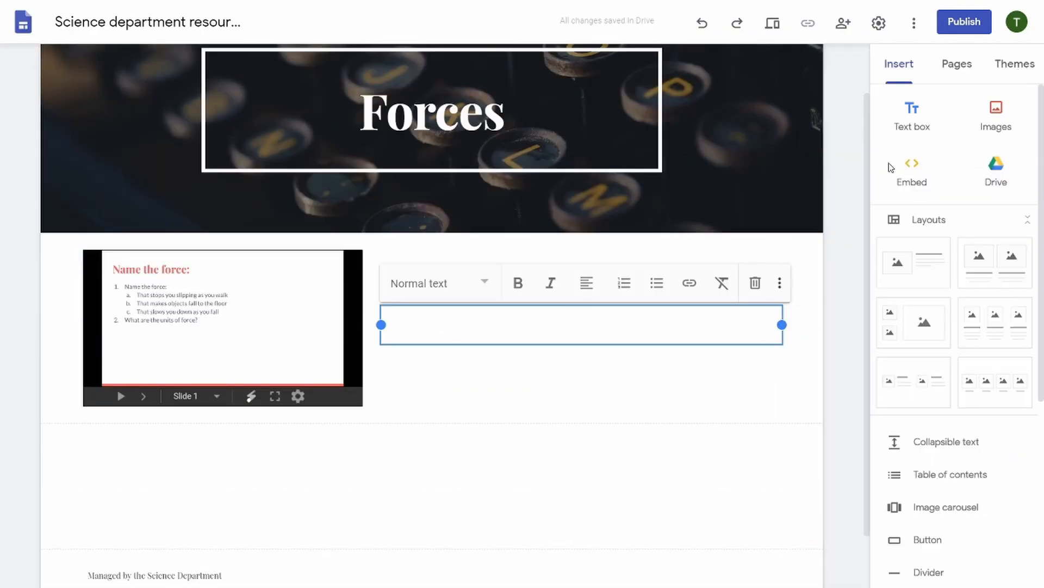
# Enter "Teacher Notes", "Equipment needed" and "Weblinks:" on separate lines below the Balanced and unbalanced forces title
pyautogui.write('Teacher Notes')
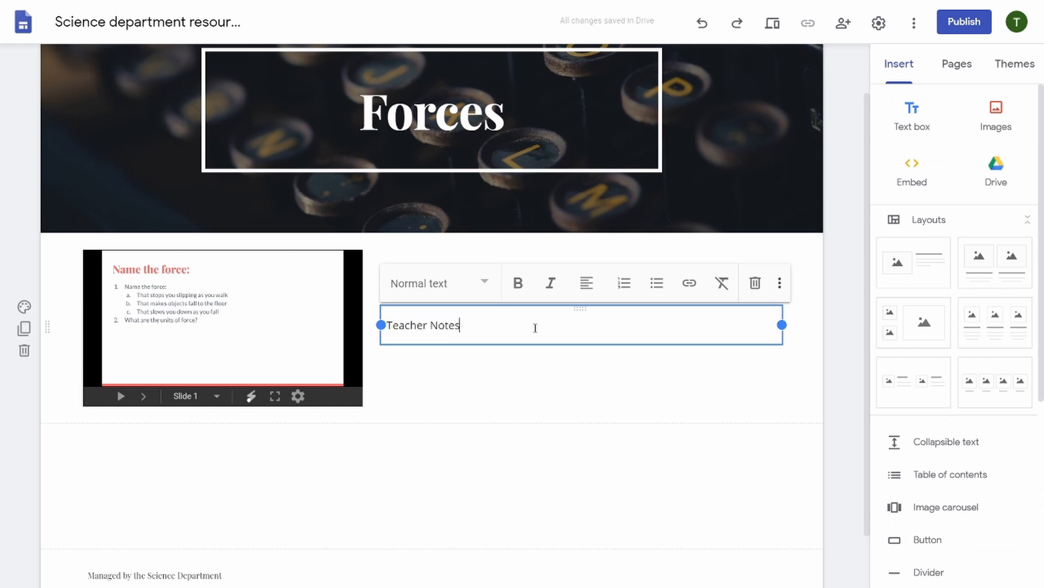
pyautogui.press('Return')
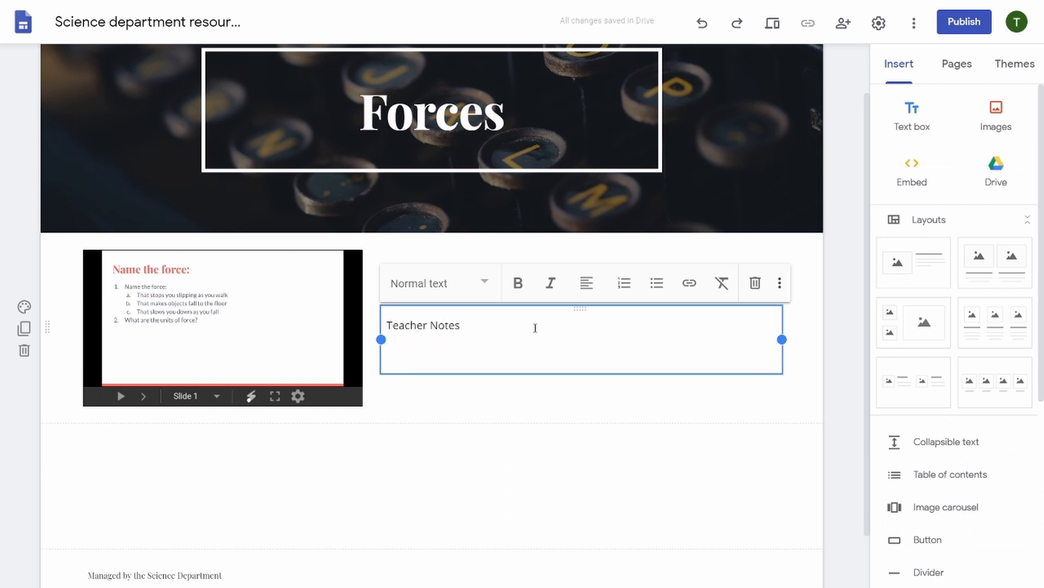
pyautogui.write('Equipment needed')
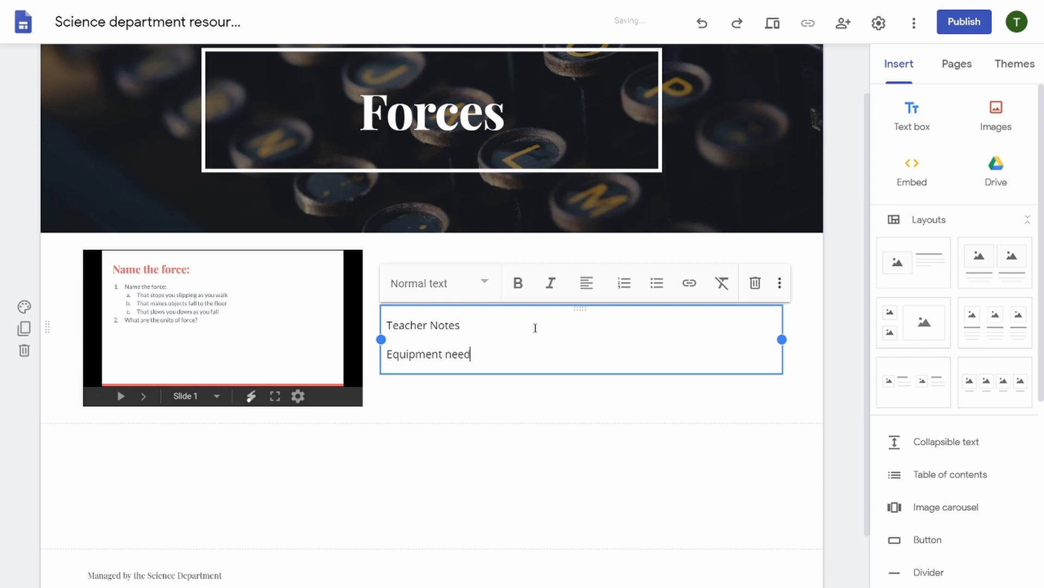
pyautogui.press('Return')
pyautogui.write('Weblinks:')
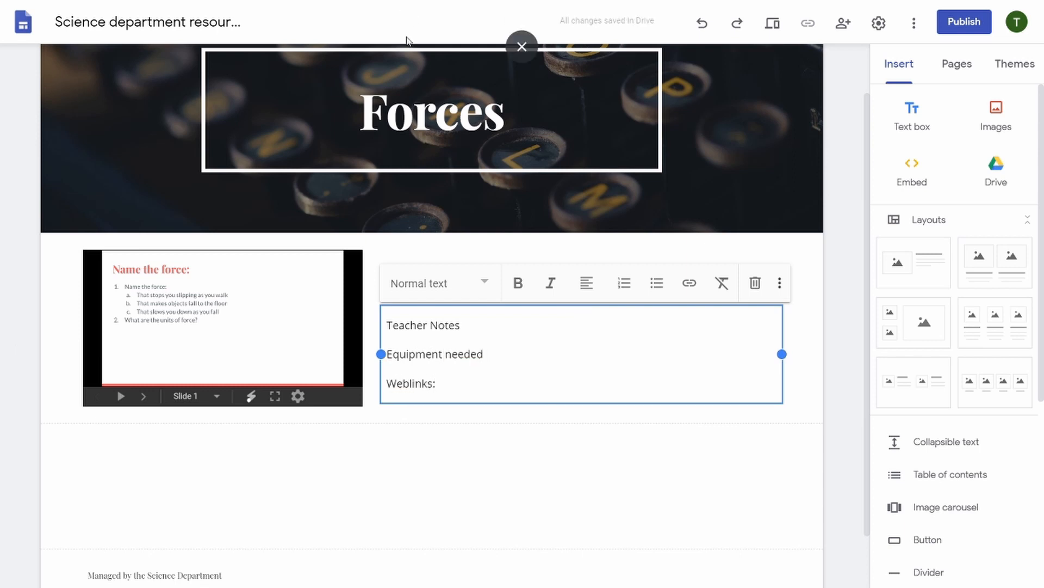
pyautogui.click(269, 462)
# Insert another single image-and-text layout below the Balanced and unbalanced forces section
pyautogui.scroll(-1, 268, 462)
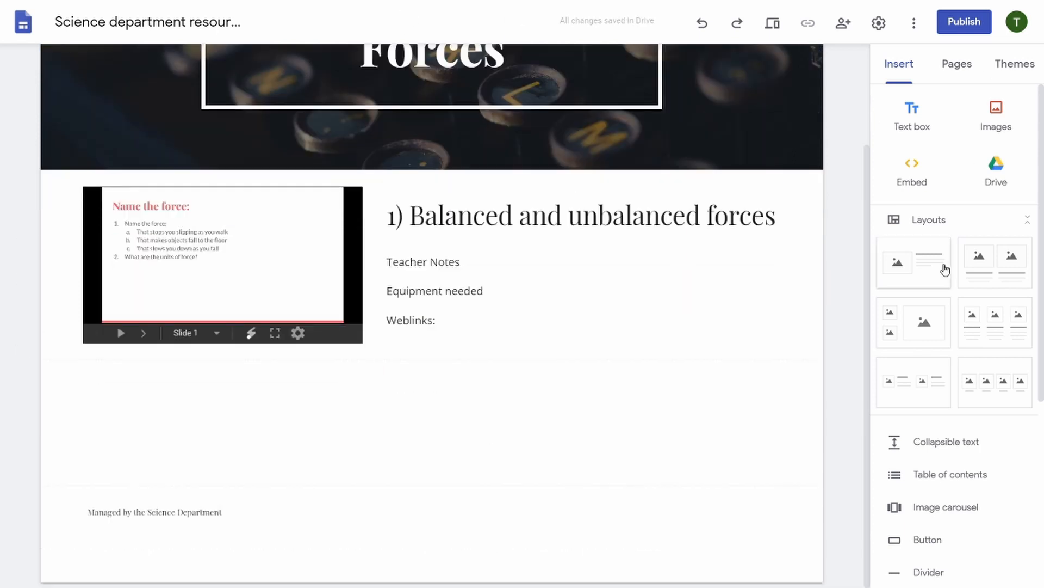
pyautogui.moveTo(945, 268); pyautogui.dragTo(608, 443)
pyautogui.scroll(2, 847, 283)
# Make the "Teacher Notes" line in the first lesson section bold
pyautogui.click(438, 207)
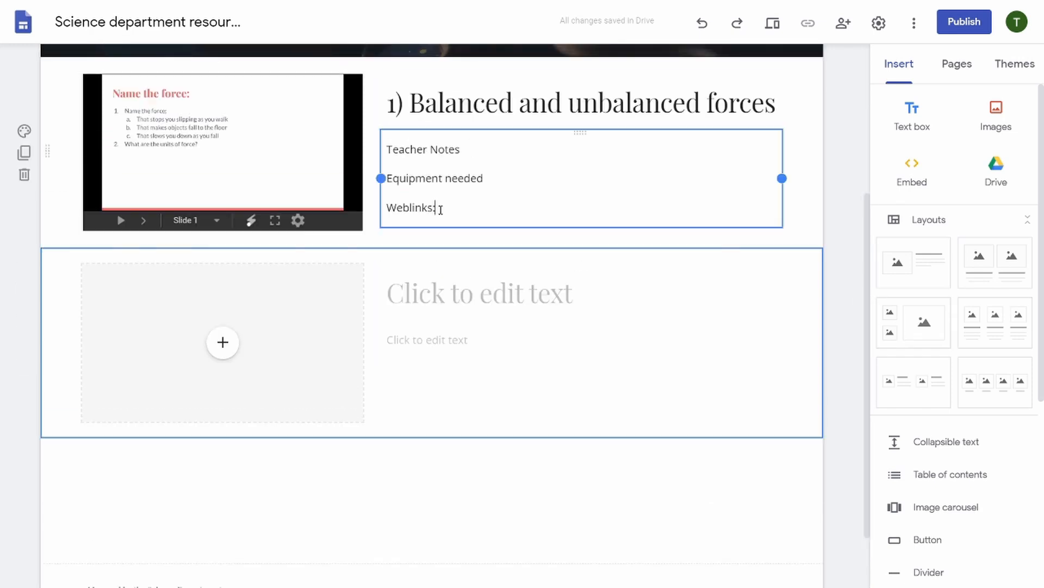
pyautogui.moveTo(388, 149); pyautogui.dragTo(466, 151)
pyautogui.hotkey('ctrl', 'b')
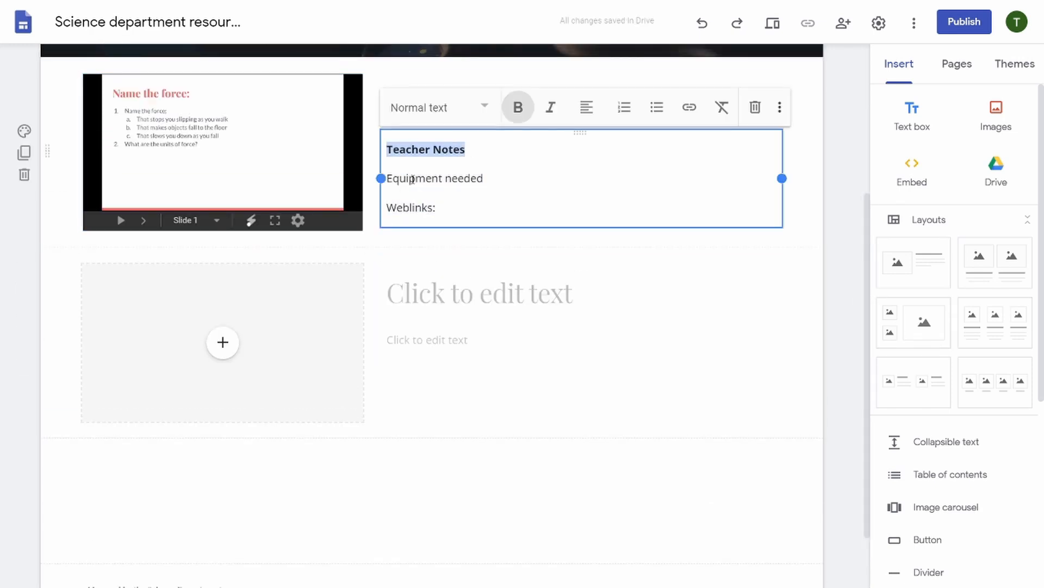
# Turn "Equipment needed" and "Weblinks:" into a bulleted list and add a "Worksheets:" bullet below them
pyautogui.click(387, 178)
pyautogui.click(656, 107)
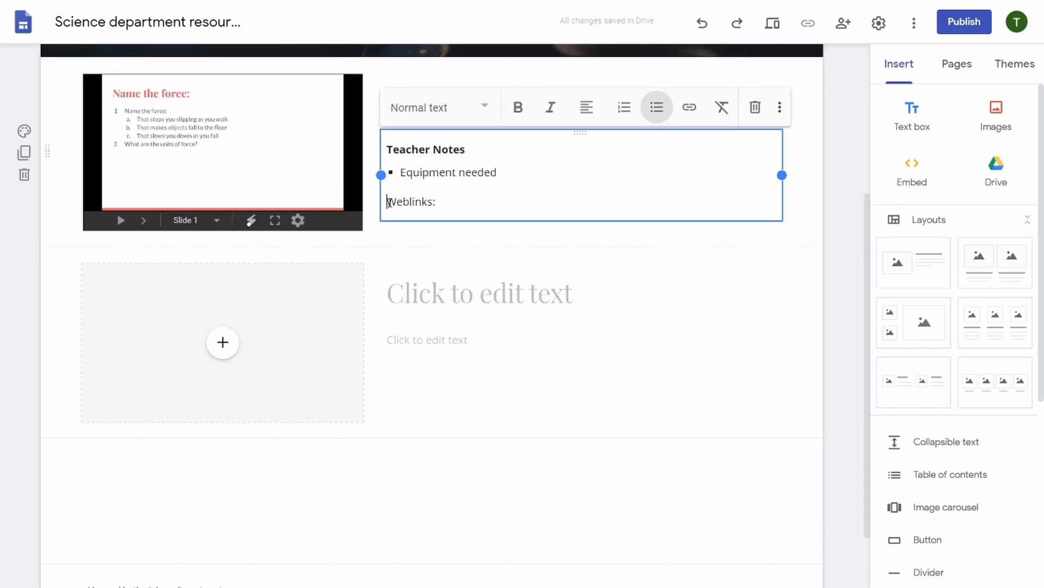
pyautogui.press('BackSpace')
pyautogui.press('Return')
pyautogui.press('Return')
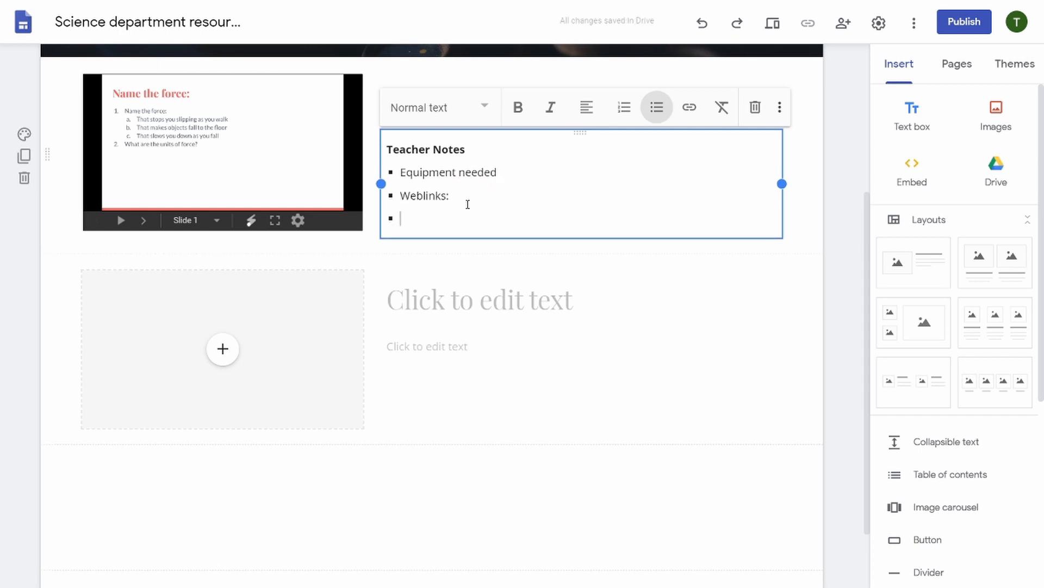
pyautogui.write('Worksheets:')
pyautogui.click(836, 317)
# Copy the Teacher Notes heading and its bullets into the body text of the empty second section
pyautogui.moveTo(467, 219); pyautogui.dragTo(379, 149)
pyautogui.hotkey('ctrl', 'c')
pyautogui.click(426, 351)
pyautogui.hotkey('ctrl', 'v')
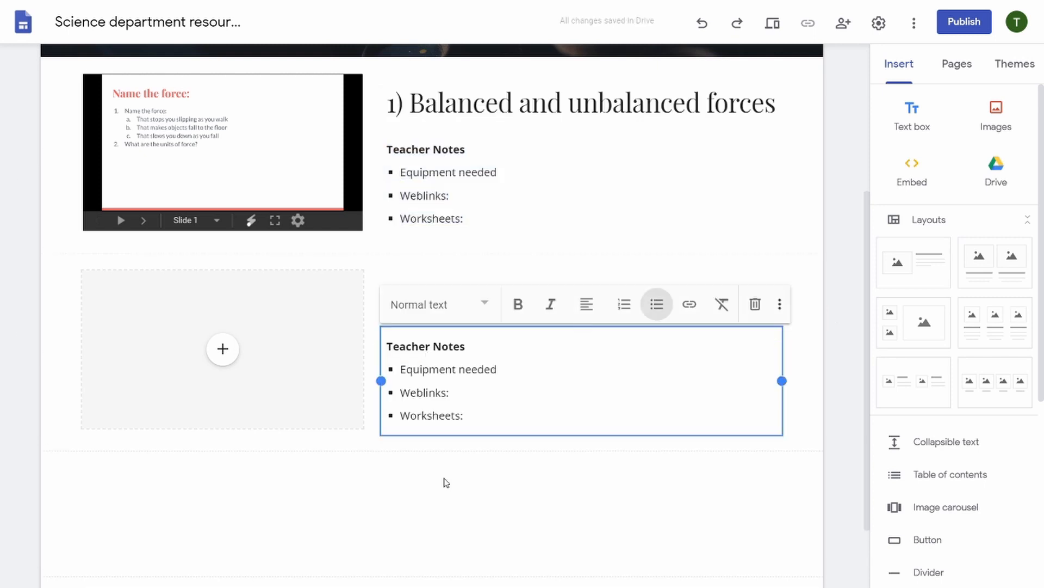
# Duplicate the second section with its prefilled teacher notes to make further blank lesson sections
pyautogui.click(479, 302)
pyautogui.click(452, 330)
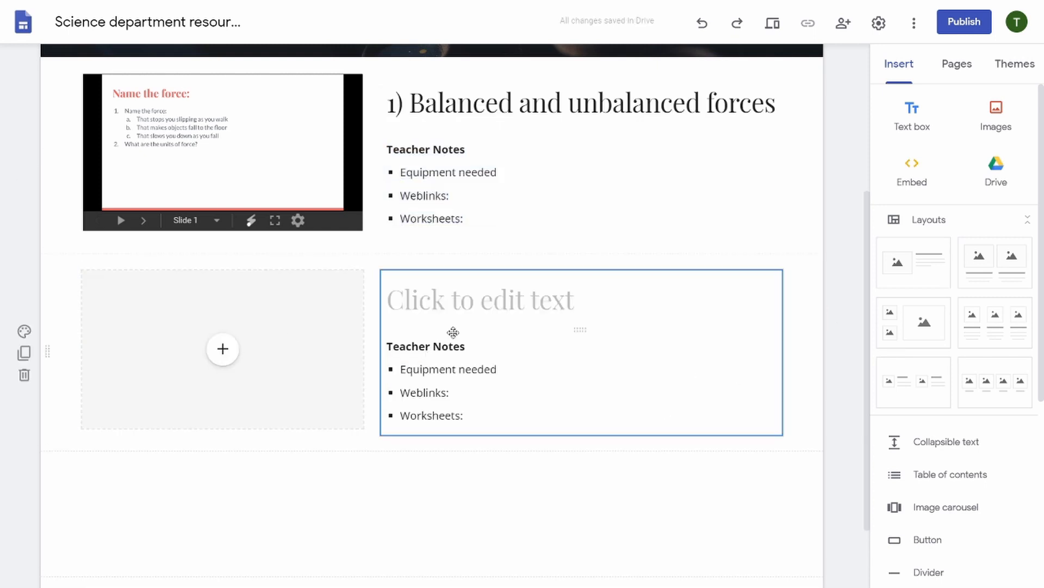
pyautogui.click(473, 428)
pyautogui.click(612, 505)
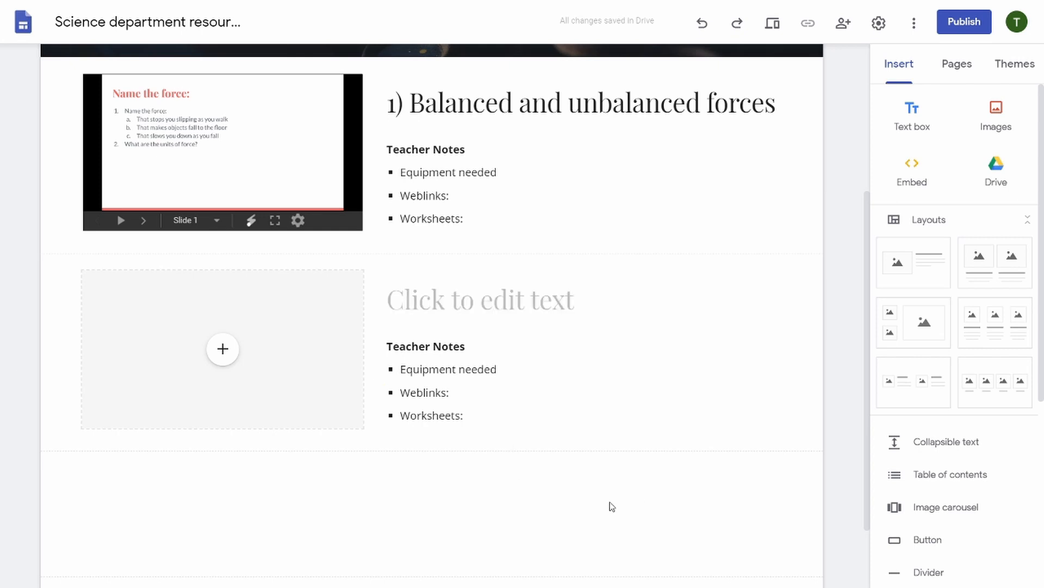
pyautogui.moveTo(32, 369)
pyautogui.click(25, 354)
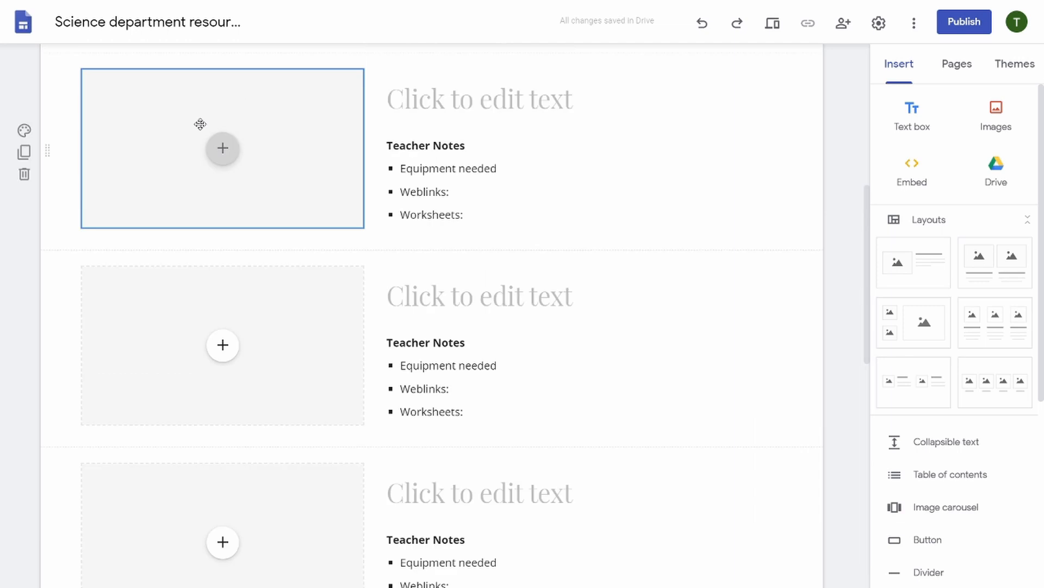
# Start filling the first empty placeholder from Drive and search Drive for "ks3"
pyautogui.click(224, 152)
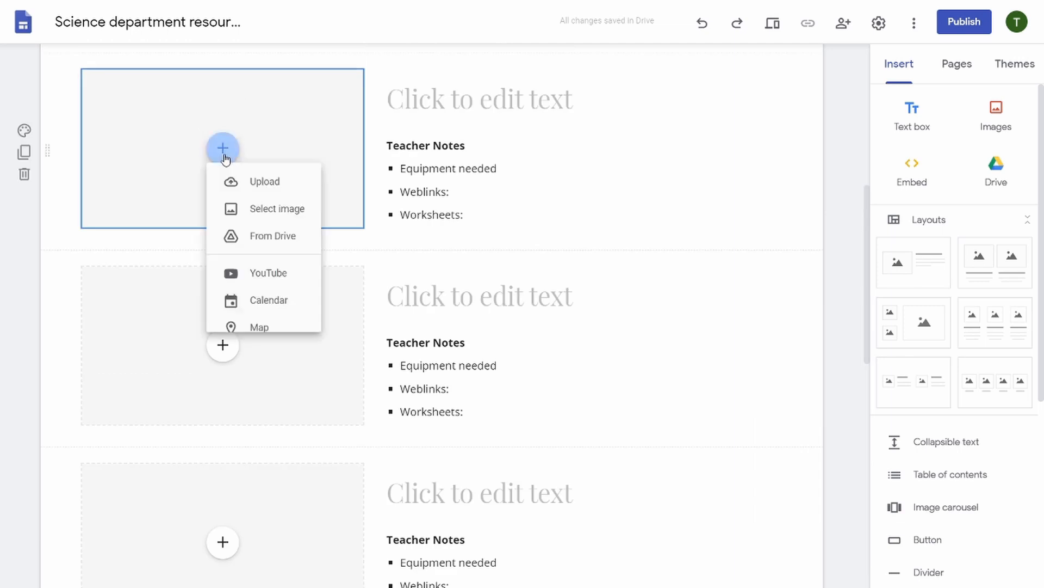
pyautogui.click(267, 248)
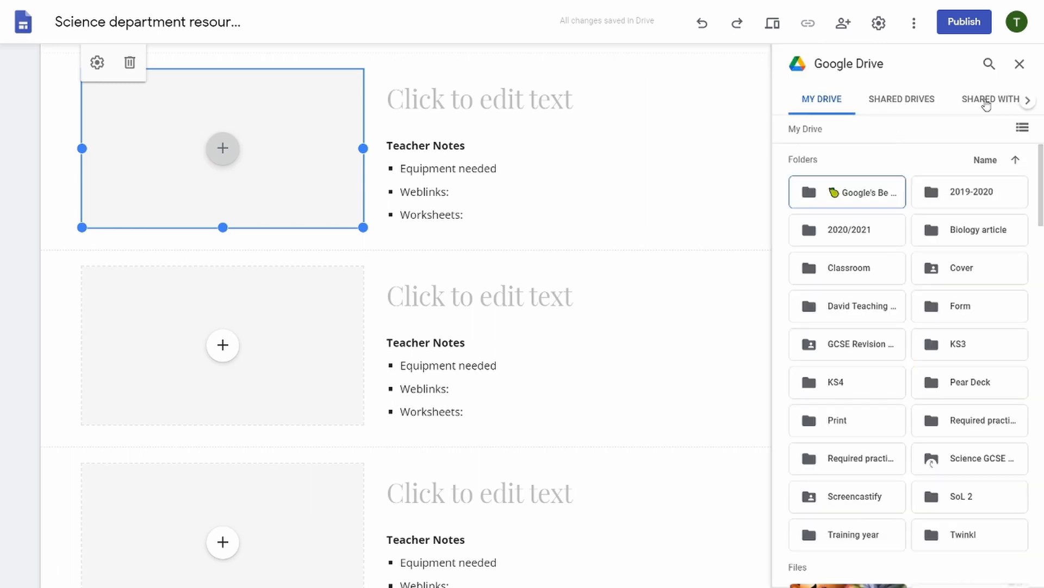
pyautogui.click(991, 64)
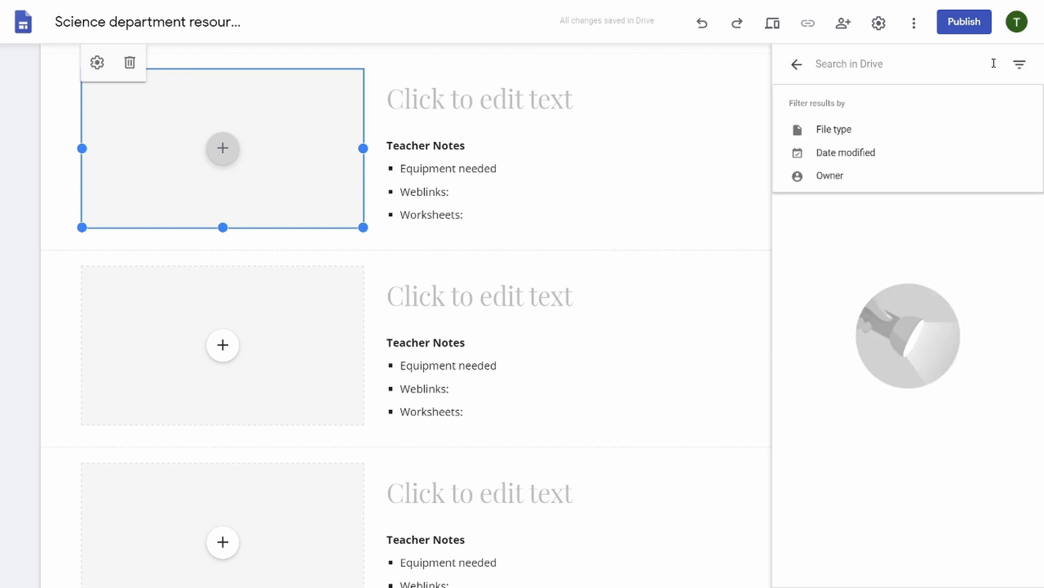
pyautogui.write('ks3')
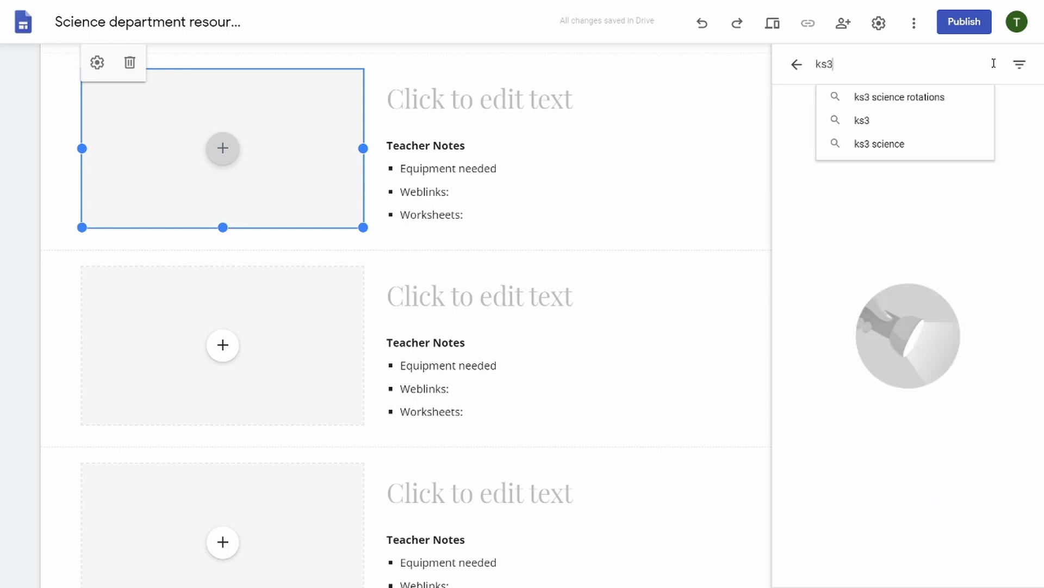
pyautogui.click(926, 123)
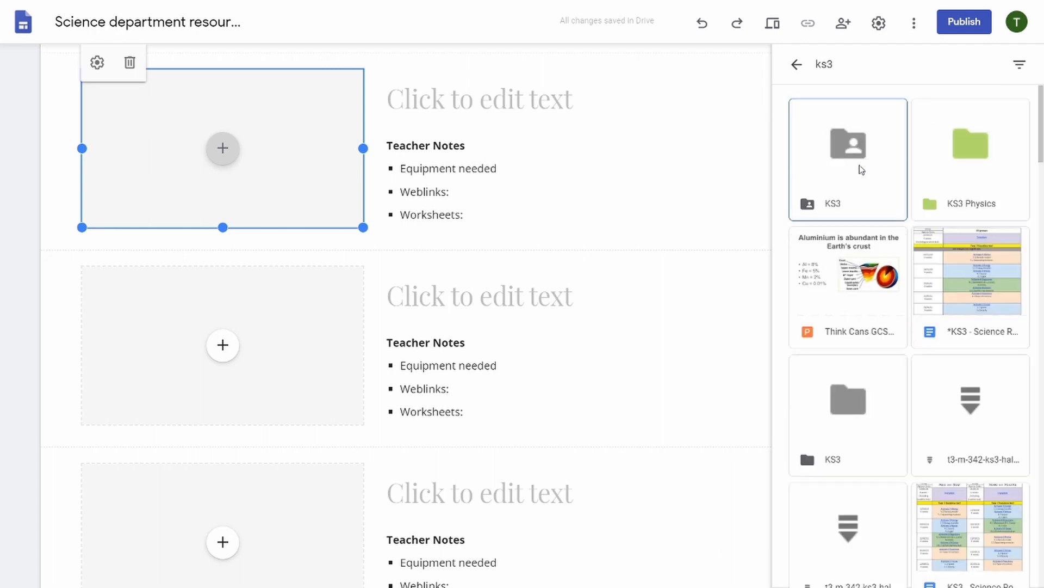
# Open the shared KS3 folder, its Year 7 folder and 1 & 2 Forces, and select the first "Balanced and Un..." presentation
pyautogui.click(862, 170)
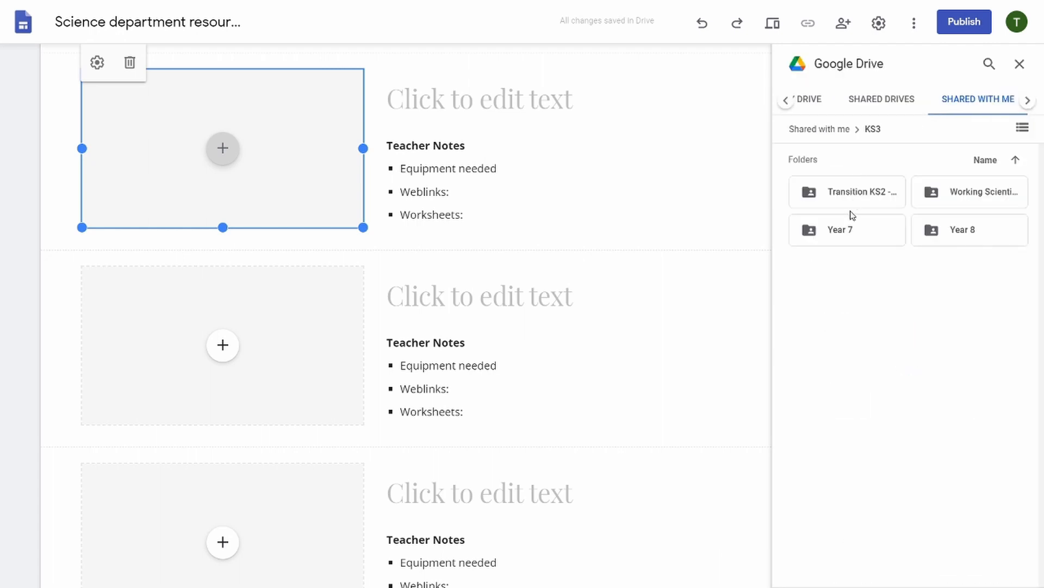
pyautogui.click(852, 231)
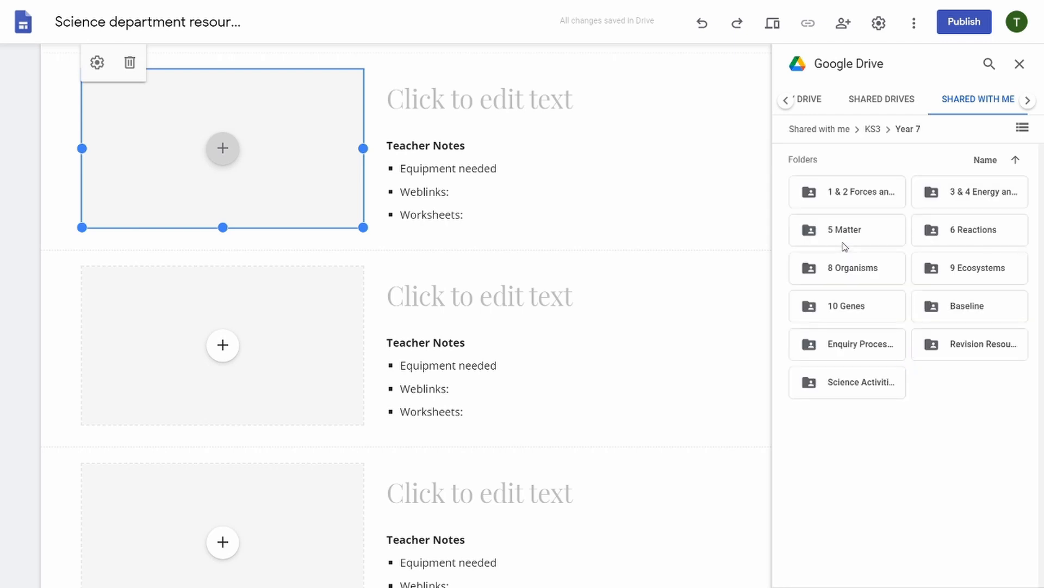
pyautogui.click(863, 196)
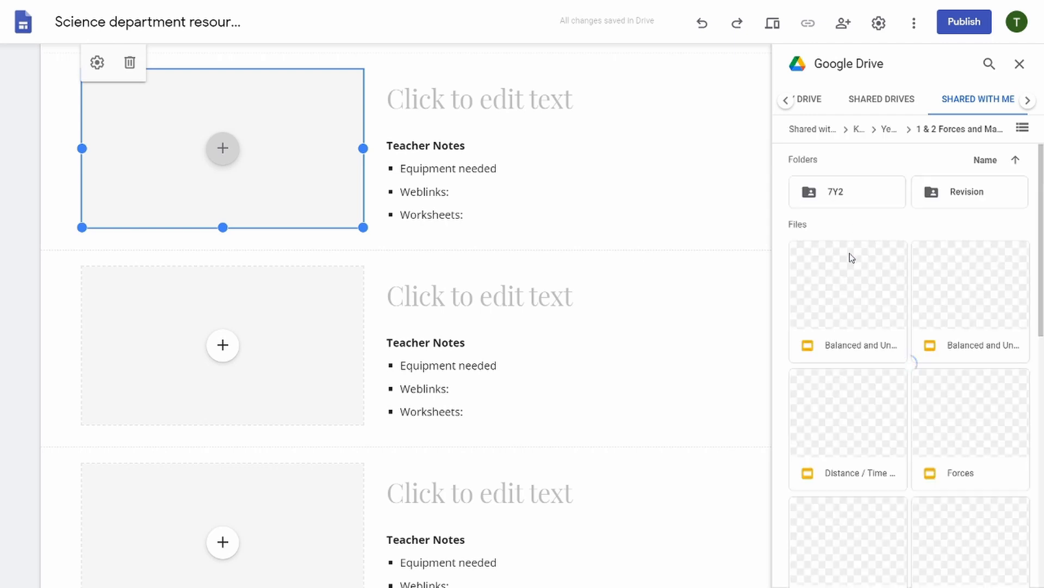
pyautogui.click(847, 289)
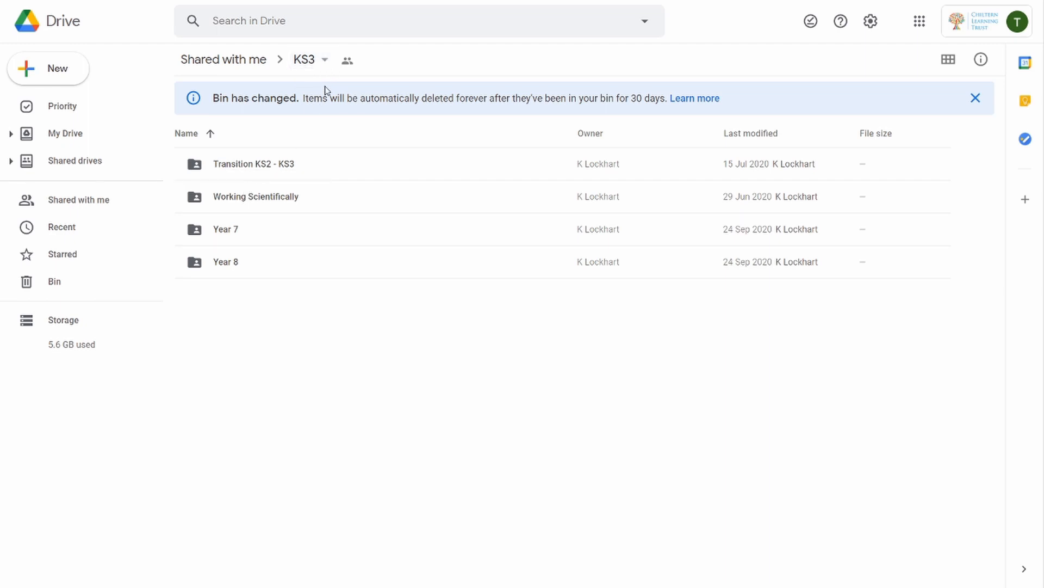
# In Google Drive, add a shortcut to the shared KS3 folder in My Drive
pyautogui.click(329, 67)
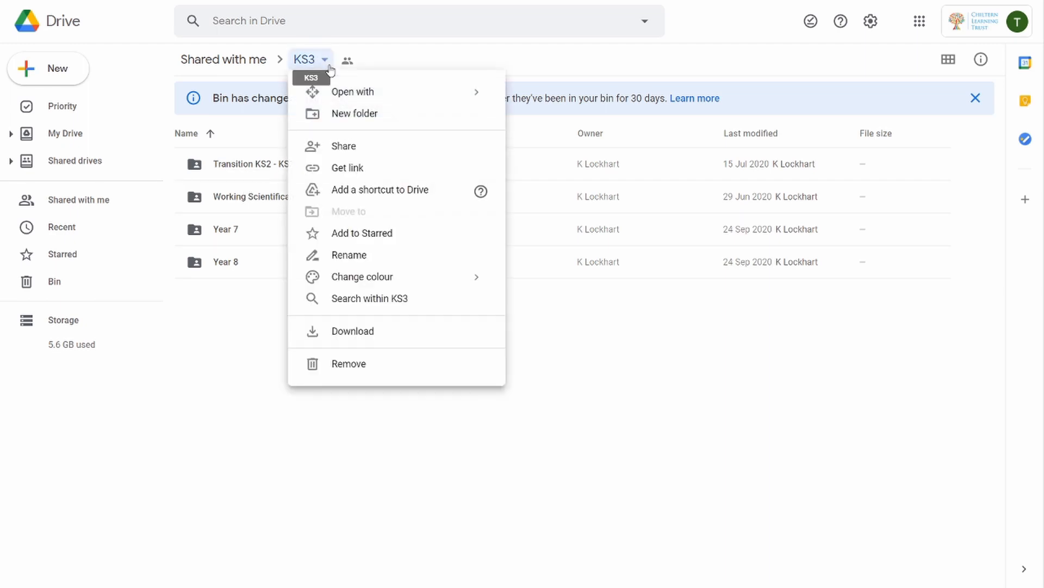
pyautogui.click(355, 192)
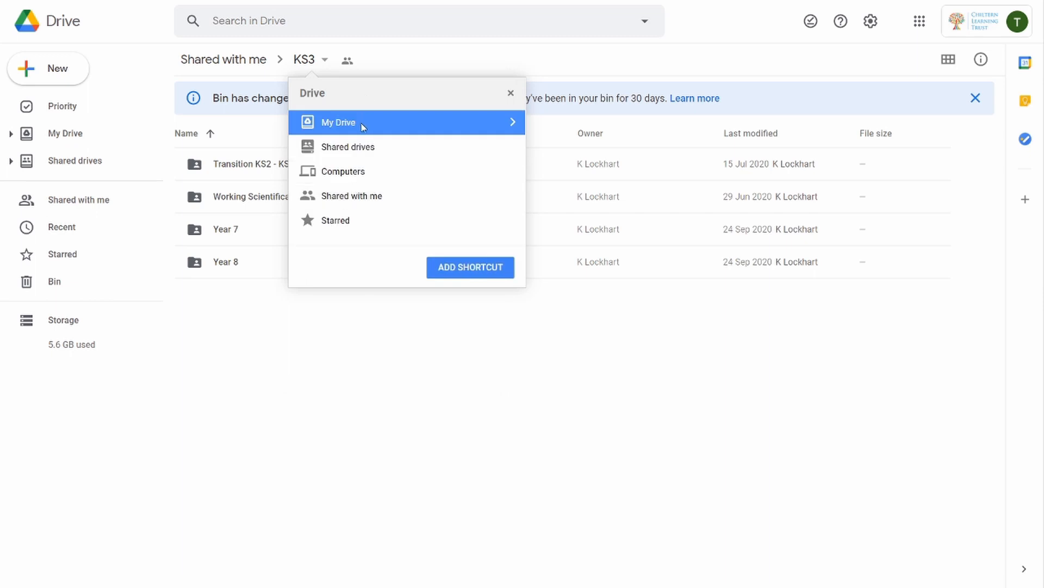
pyautogui.doubleClick(361, 124)
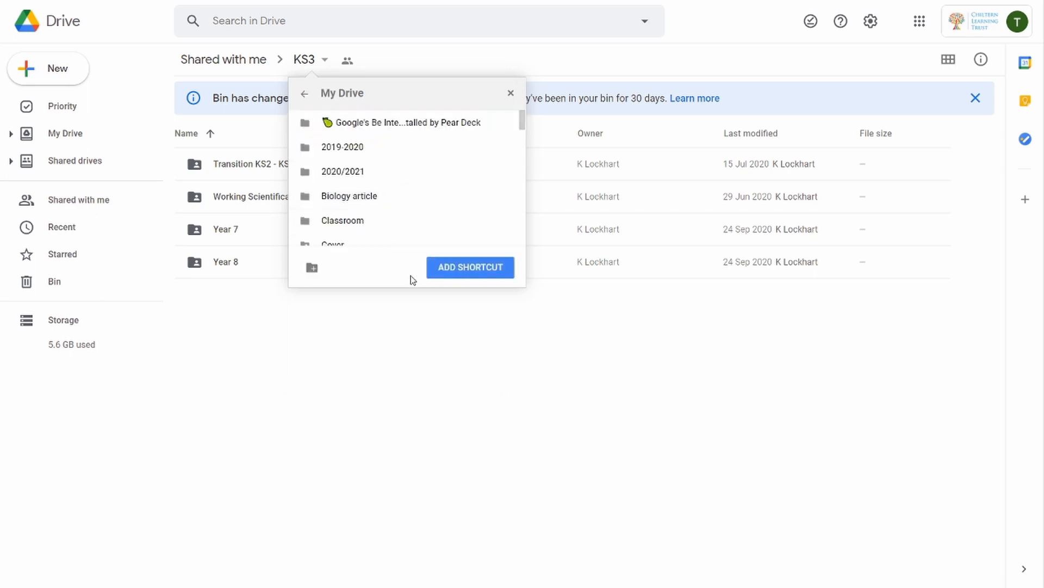
pyautogui.click(450, 269)
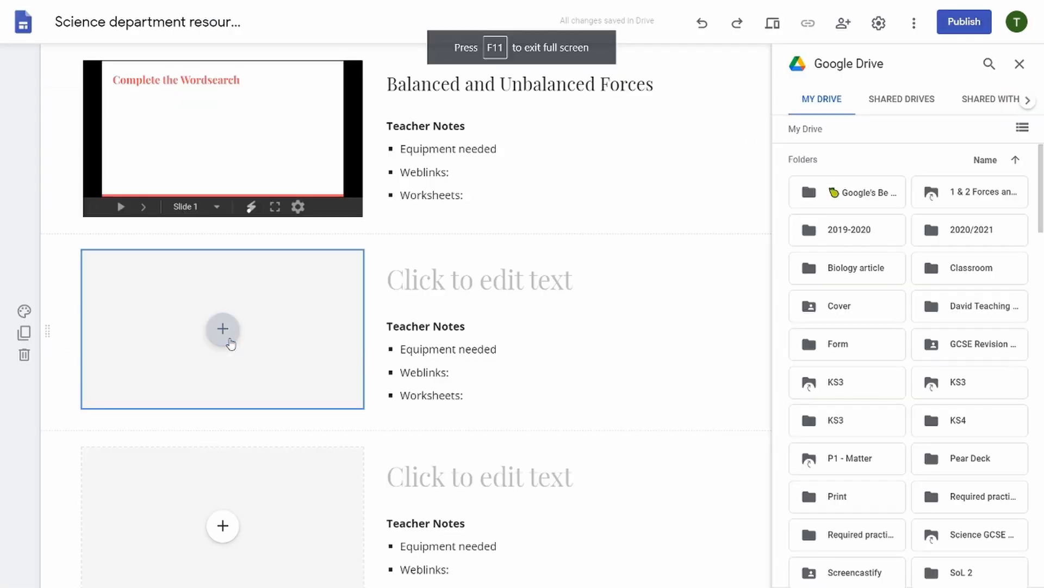
# Back in the site, choose Drive content for the next empty placeholder and open the 1 & 2 Forces shortcut folder
pyautogui.click(223, 329)
pyautogui.click(277, 429)
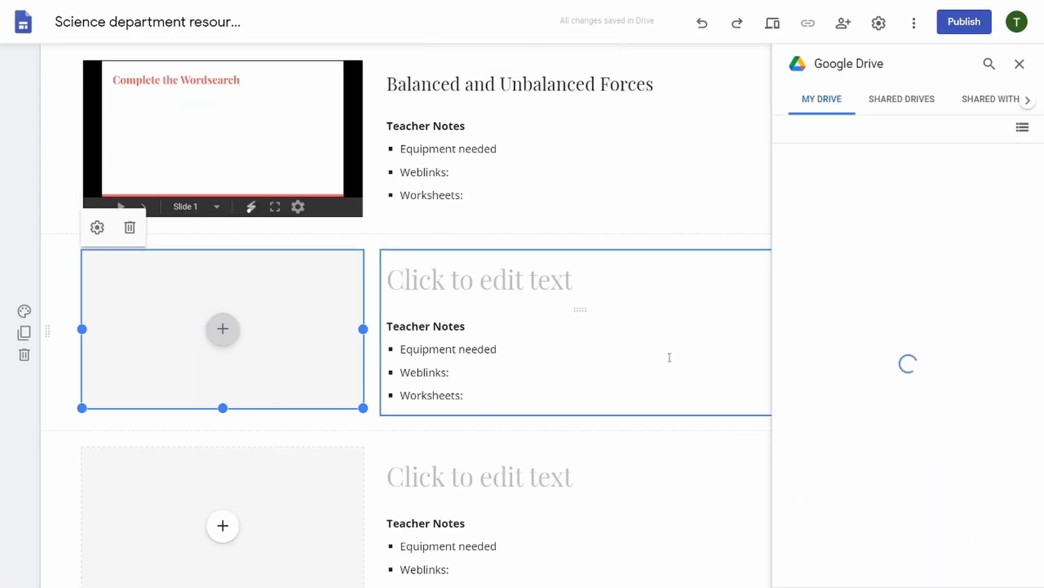
pyautogui.doubleClick(967, 196)
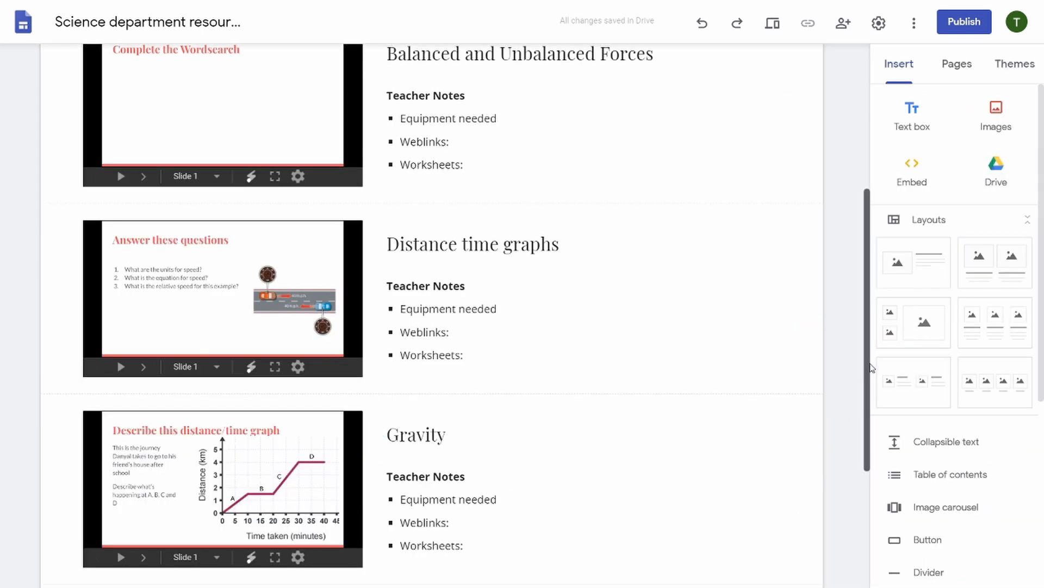
# Insert a table of contents on the Forces page and position it above the lesson sections
pyautogui.scroll(2, 856, 376)
pyautogui.scroll(-3, 846, 326)
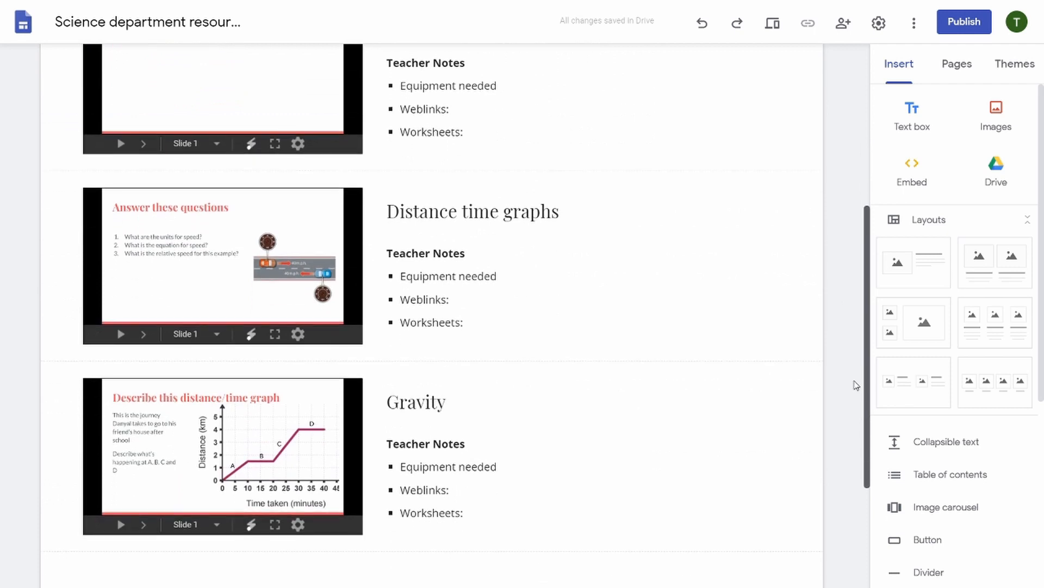
pyautogui.scroll(1, 857, 382)
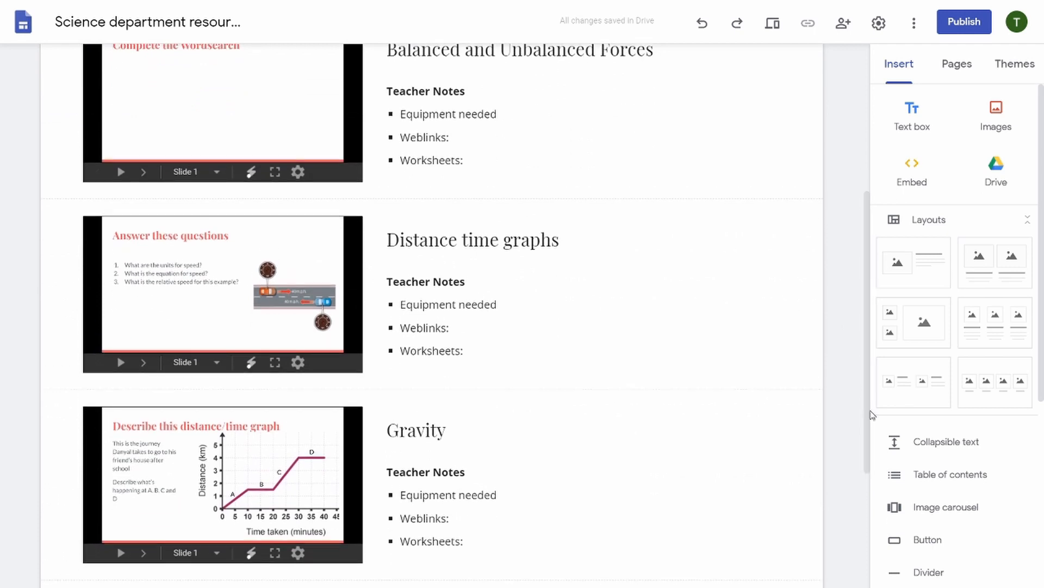
pyautogui.click(933, 479)
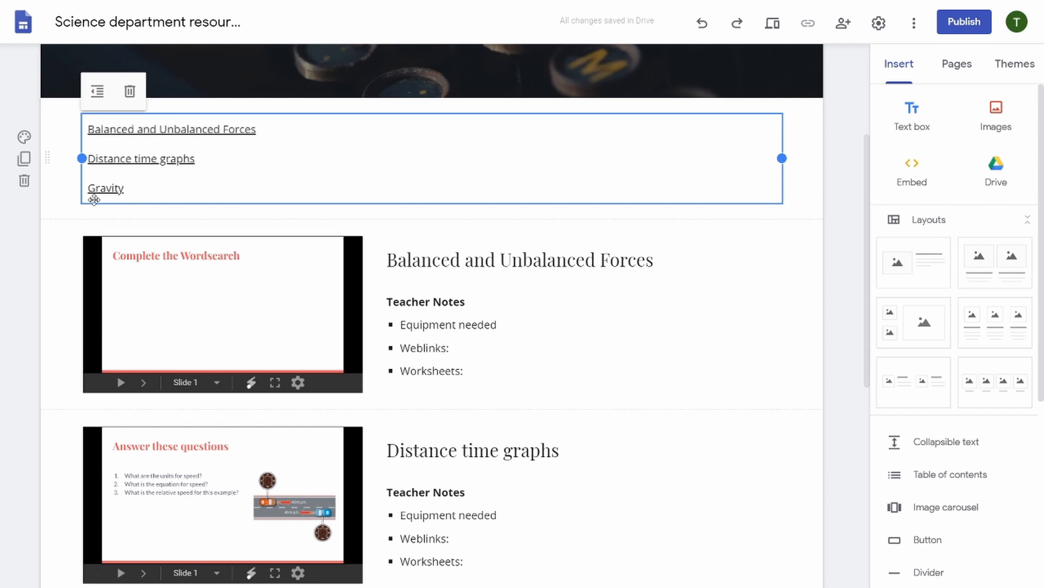
# Set "Teacher Notes" under Balanced and Unbalanced Forces to Sub-heading style and add a divider below the table of contents
pyautogui.click(398, 256)
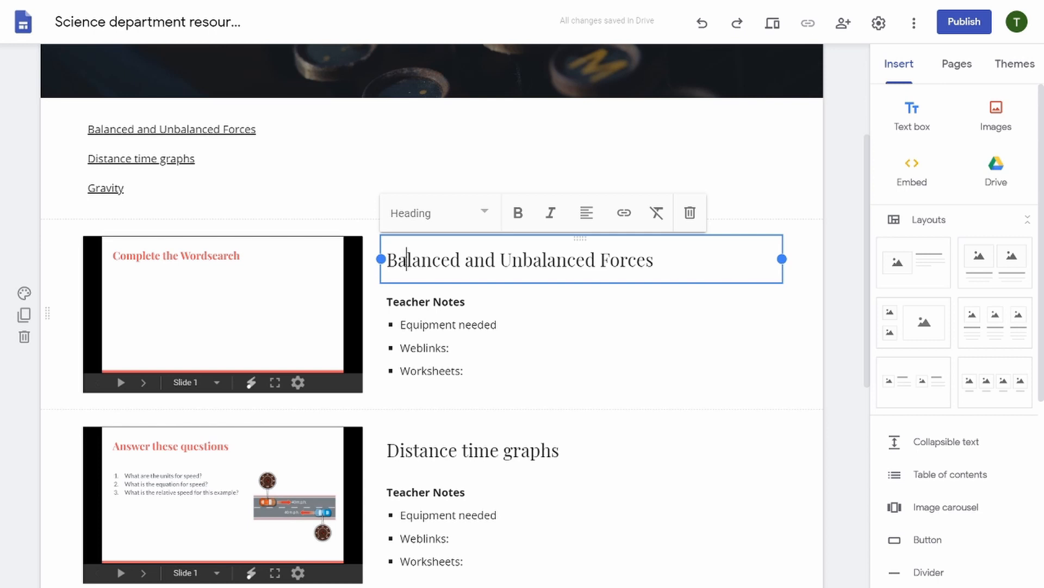
pyautogui.click(418, 453)
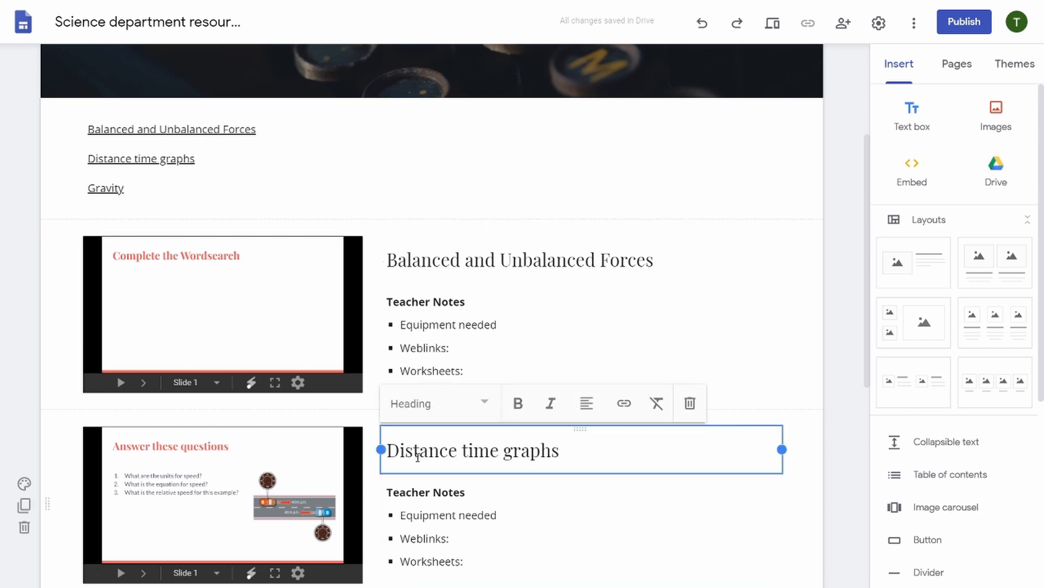
pyautogui.doubleClick(421, 302)
pyautogui.moveTo(422, 299); pyautogui.dragTo(466, 303)
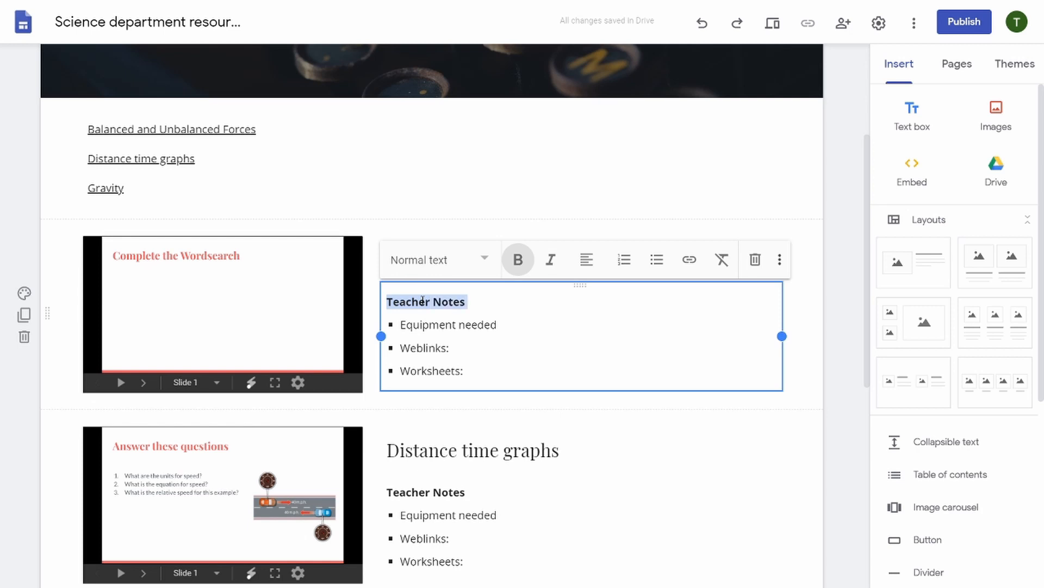
pyautogui.click(474, 262)
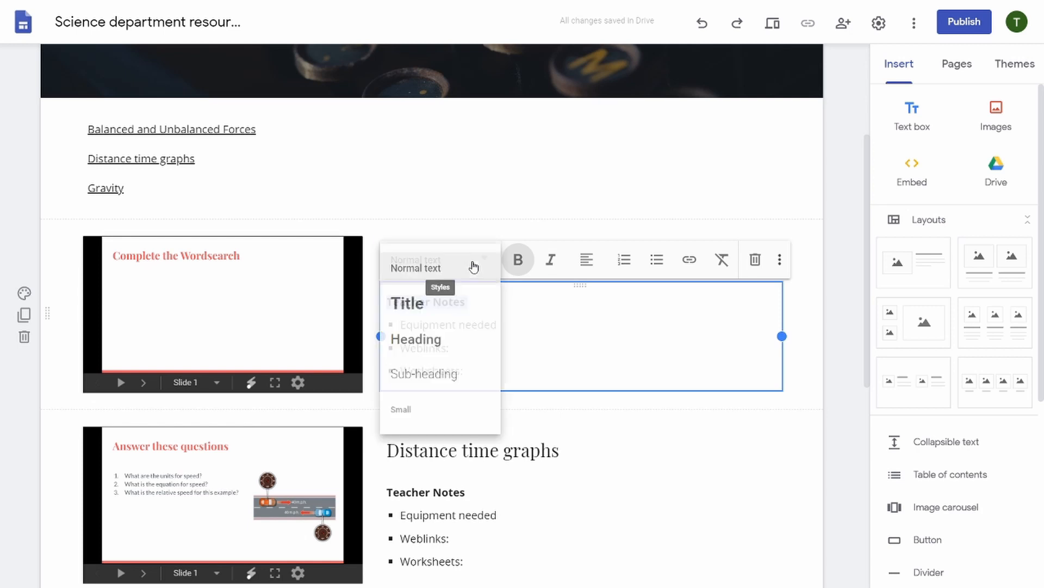
pyautogui.click(446, 375)
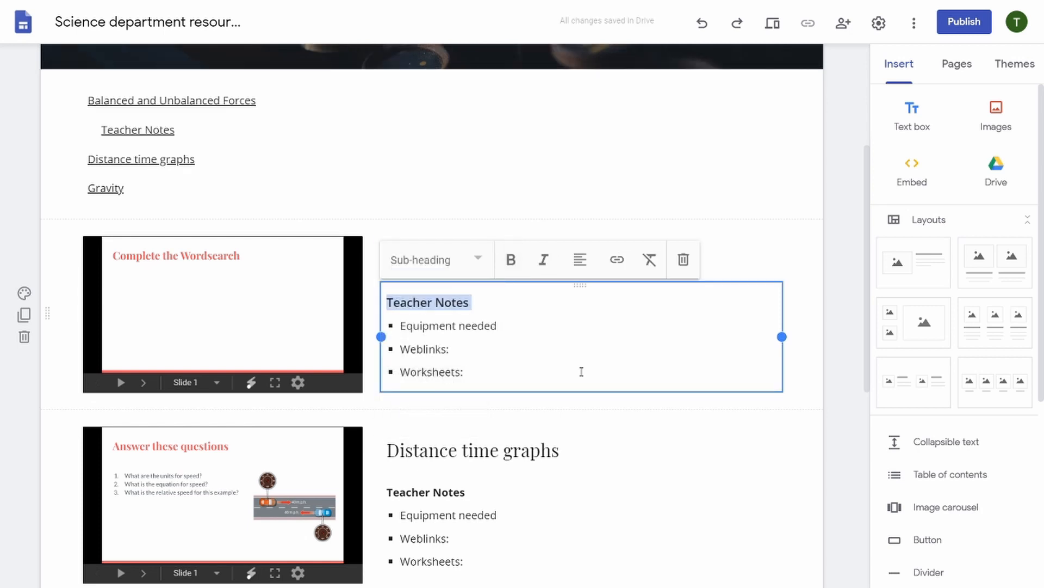
pyautogui.click(788, 383)
pyautogui.click(179, 107)
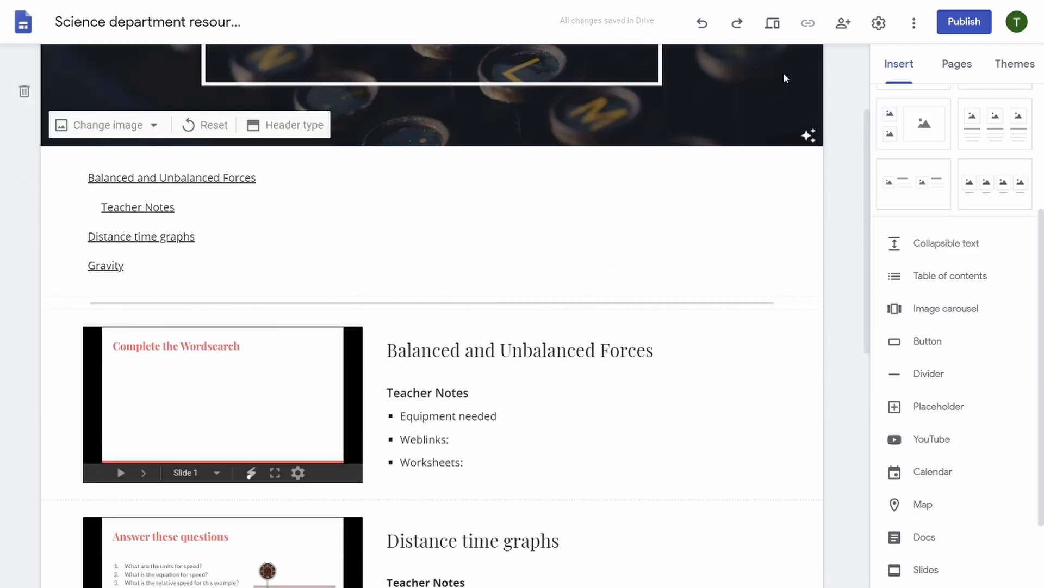
# Preview the Forces page and step through the slides of the Balanced and Unbalanced Forces presentation
pyautogui.click(771, 24)
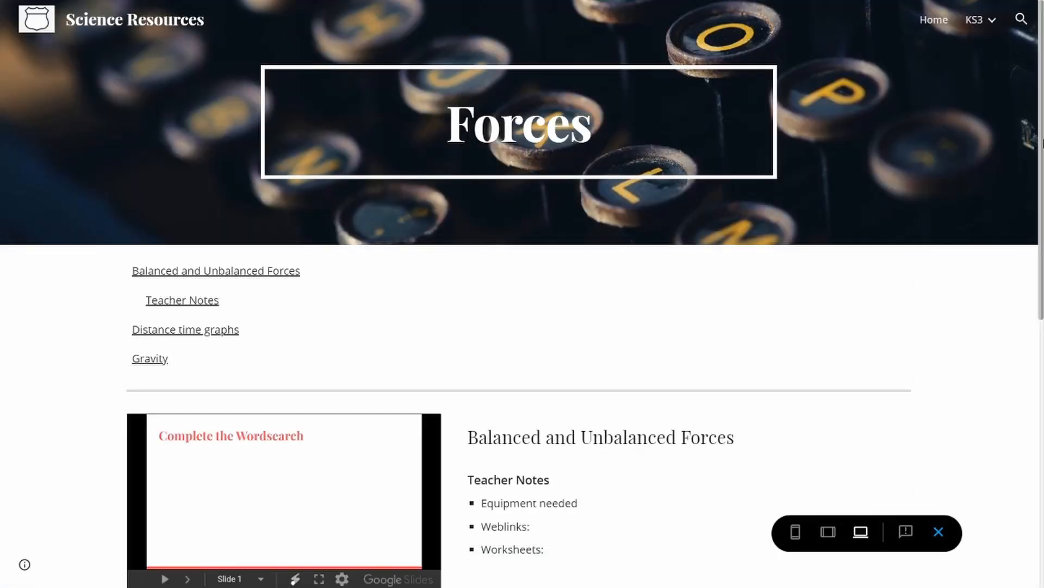
pyautogui.scroll(-3, 252, 345)
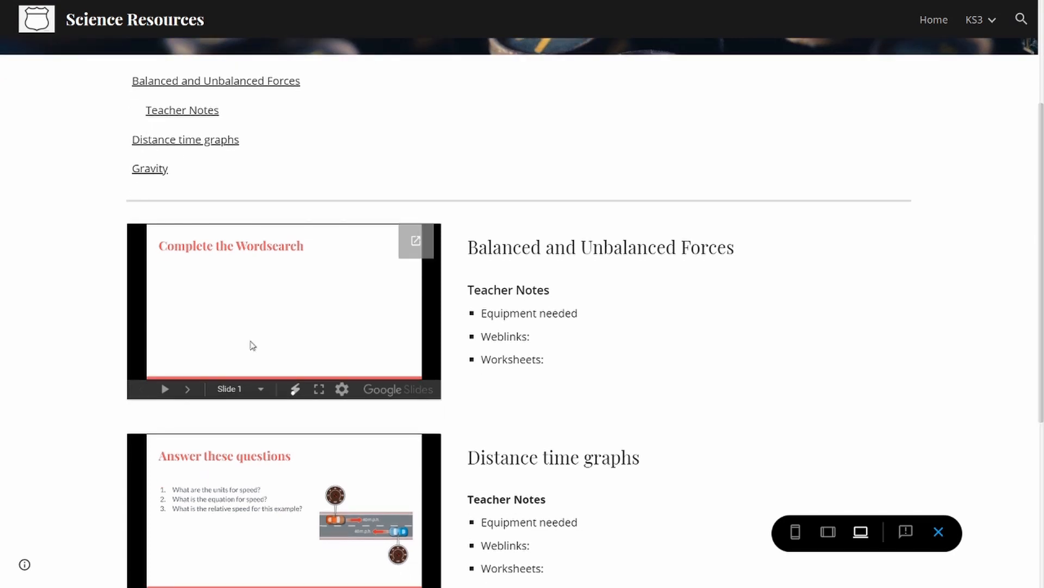
pyautogui.click(188, 389)
pyautogui.click(188, 389)
pyautogui.click(187, 389)
pyautogui.click(143, 389)
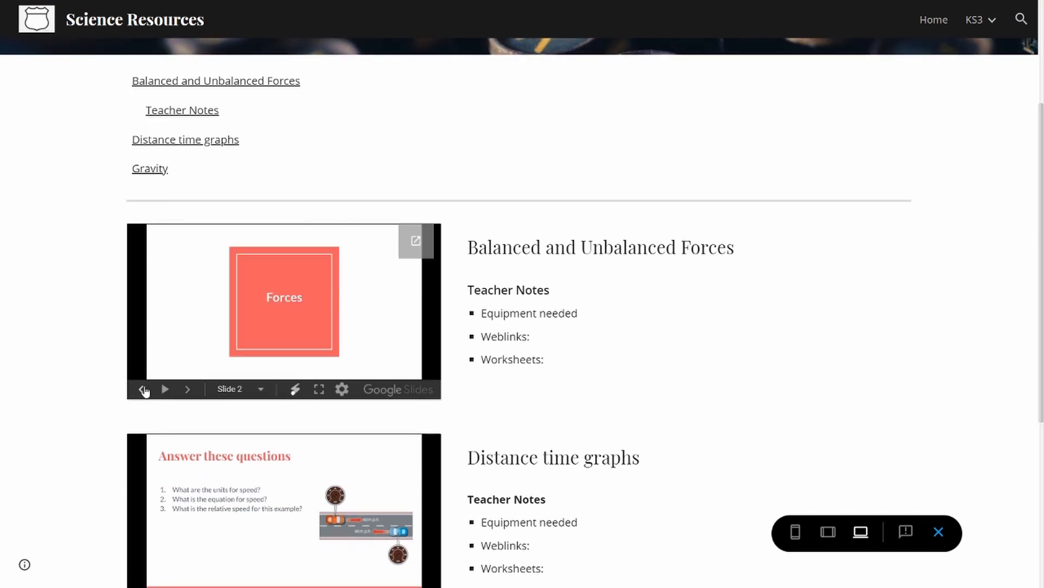
pyautogui.click(143, 389)
pyautogui.click(143, 389)
# View the embedded presentation in full screen, return to the page and exit the preview
pyautogui.click(319, 389)
pyautogui.click(313, 388)
pyautogui.click(313, 388)
pyautogui.click(313, 388)
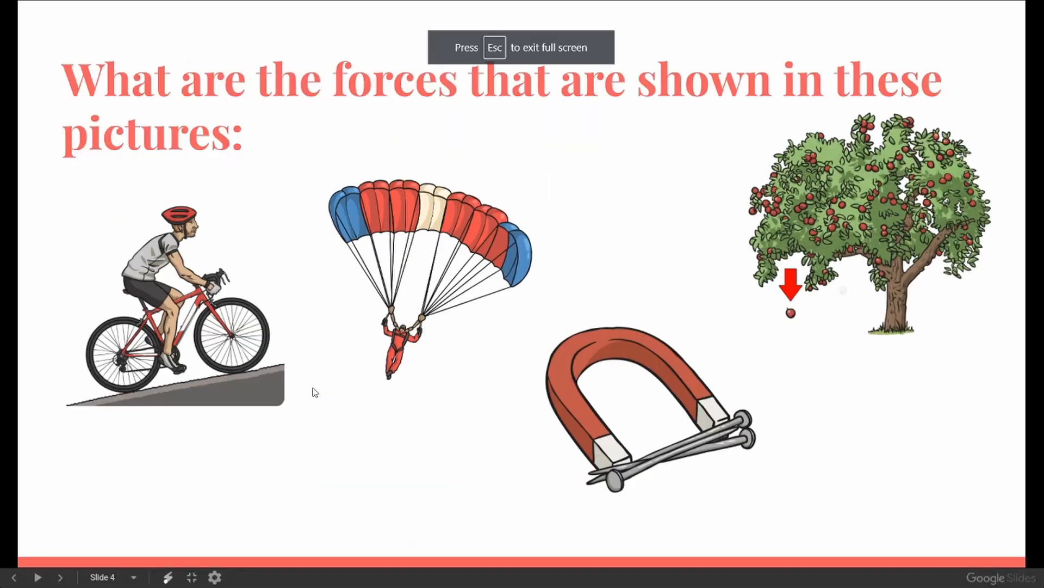
pyautogui.press('Escape')
pyautogui.moveTo(1041, 152); pyautogui.dragTo(960, 30)
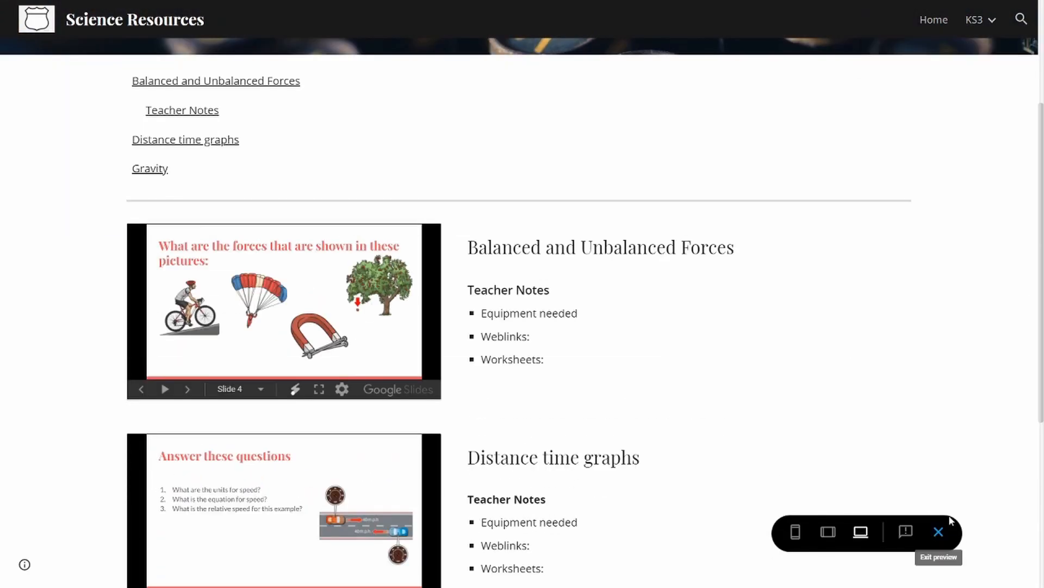
pyautogui.click(939, 531)
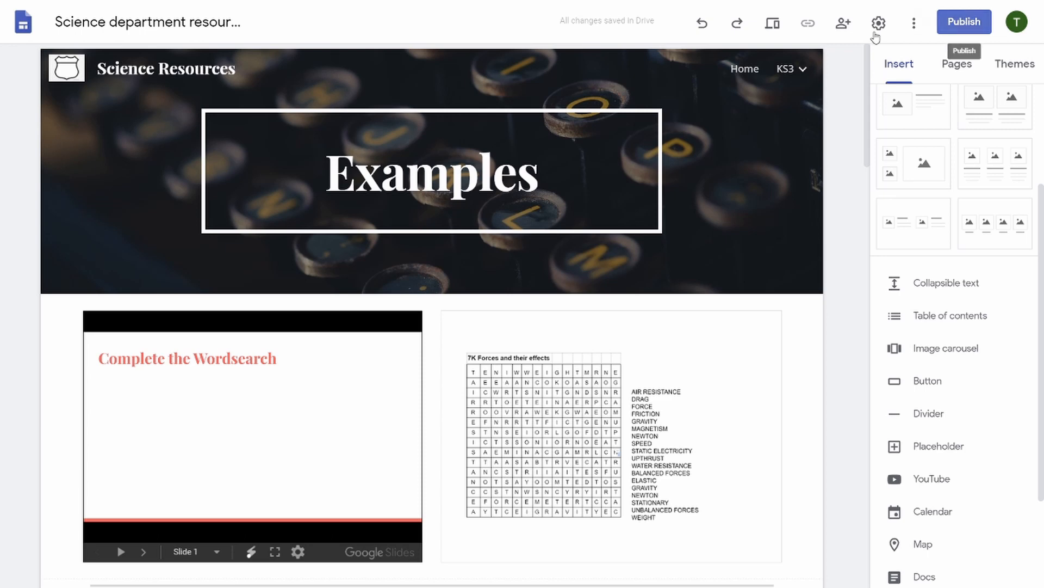
# Preview the Examples page and advance its embedded presentation to slide 4
pyautogui.click(772, 24)
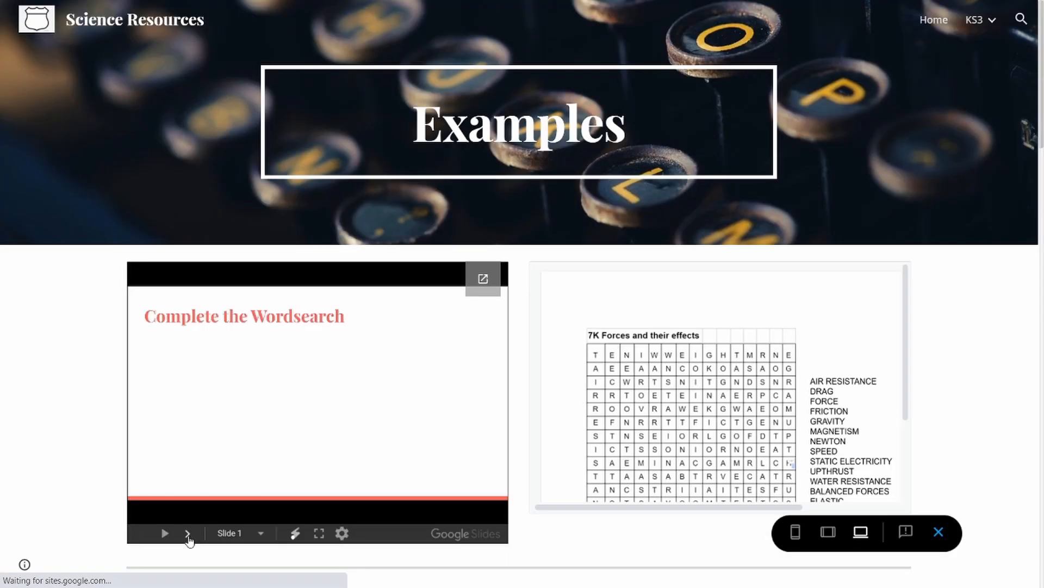
pyautogui.click(188, 534)
pyautogui.click(188, 534)
pyautogui.click(188, 535)
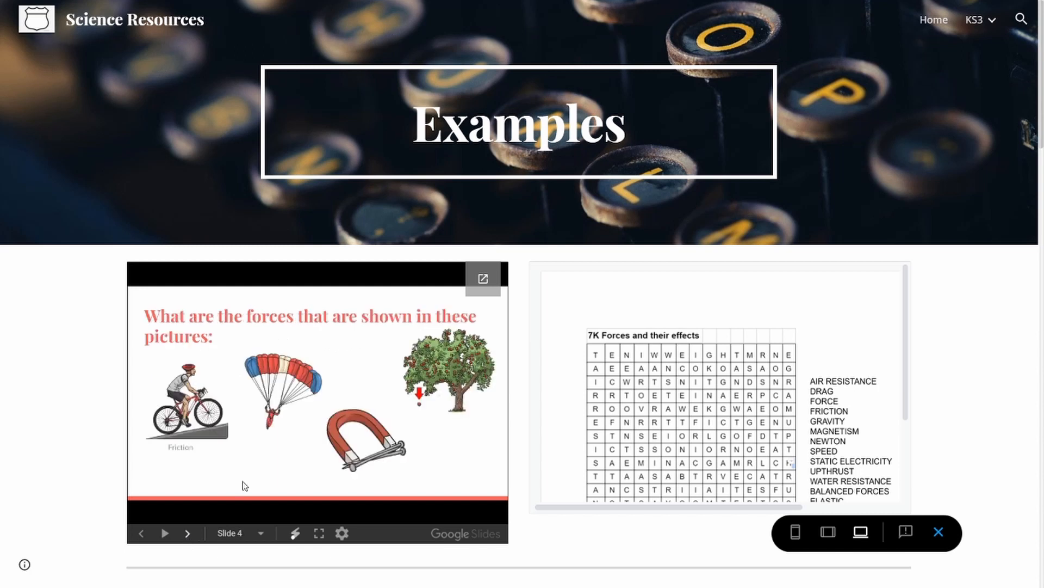
# Examine the embedded wordsearch document and the Forces Recap form in the Examples page preview
pyautogui.scroll(-1, 903, 336)
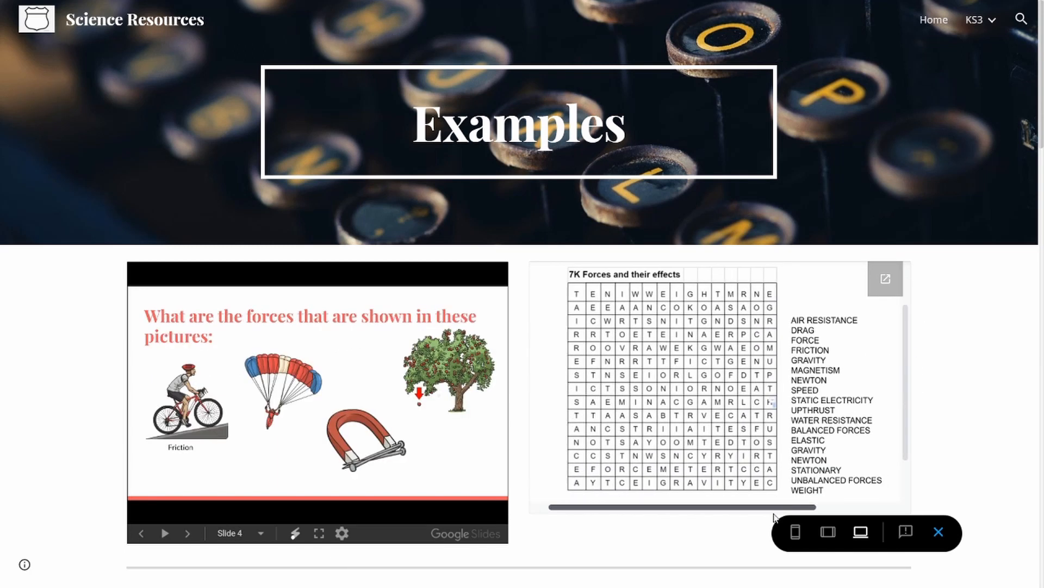
pyautogui.rightClick(992, 360)
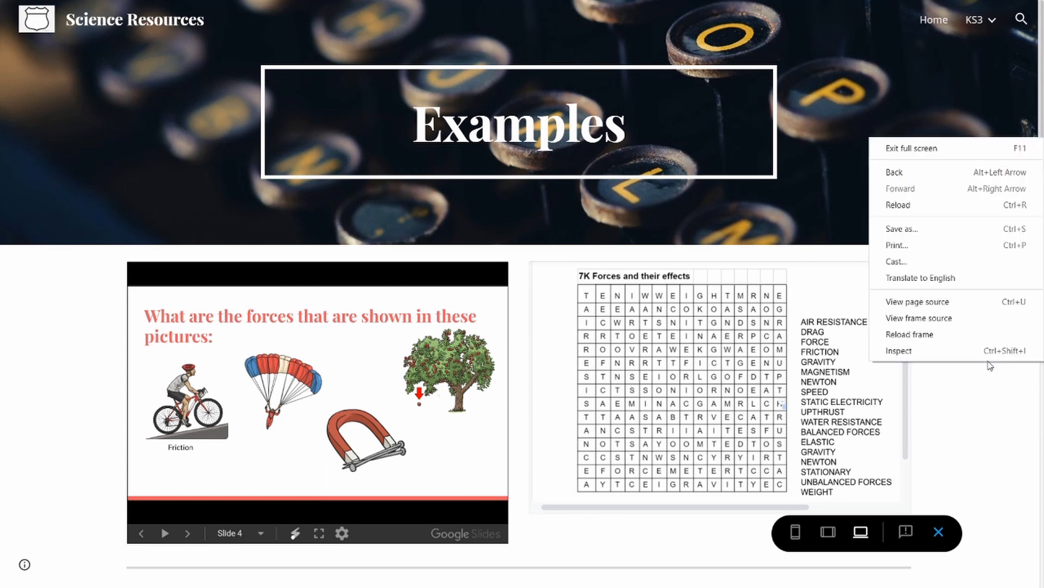
pyautogui.rightClick(956, 421)
pyautogui.click(957, 422)
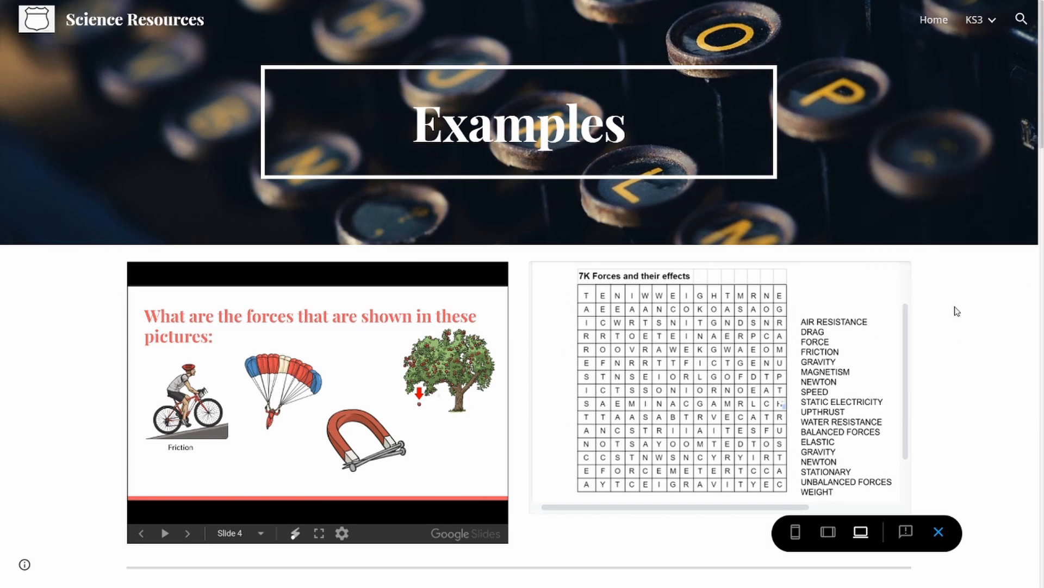
pyautogui.moveTo(1041, 150); pyautogui.dragTo(1043, 283)
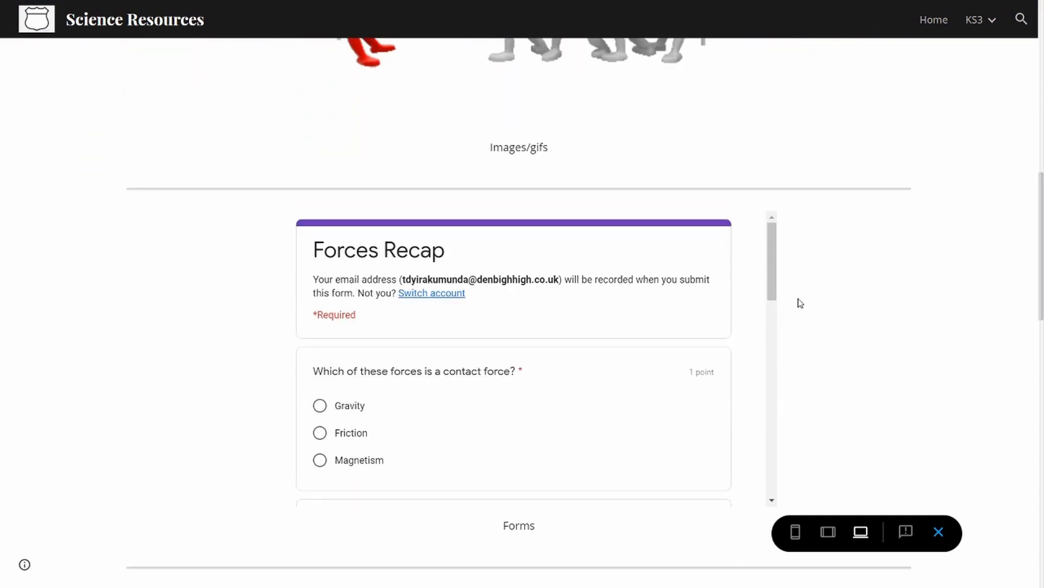
pyautogui.moveTo(775, 292); pyautogui.dragTo(781, 503)
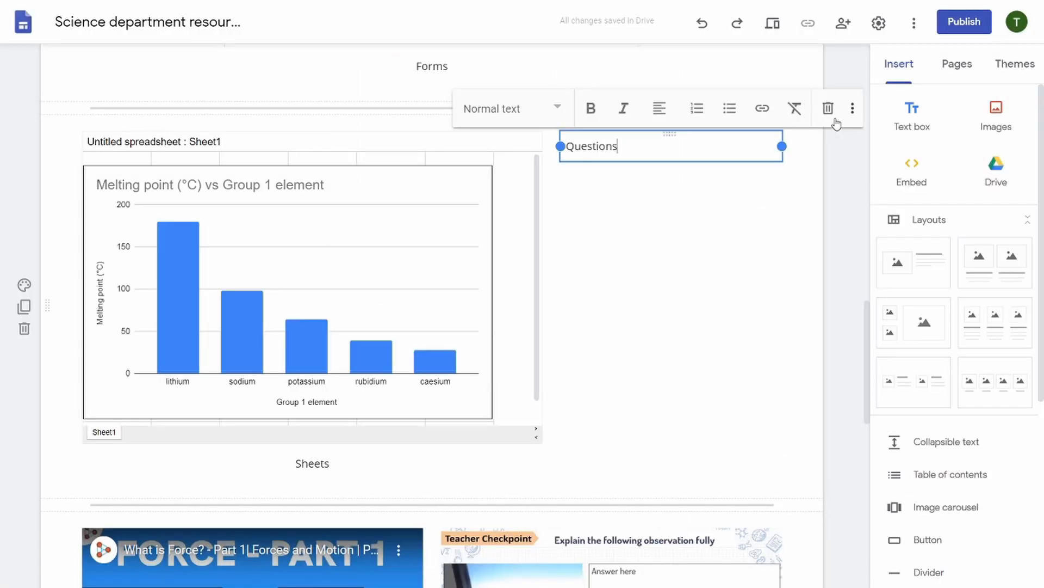
# Replace the "Questions" text box beside the melting point chart with a collapsible text block
pyautogui.click(828, 111)
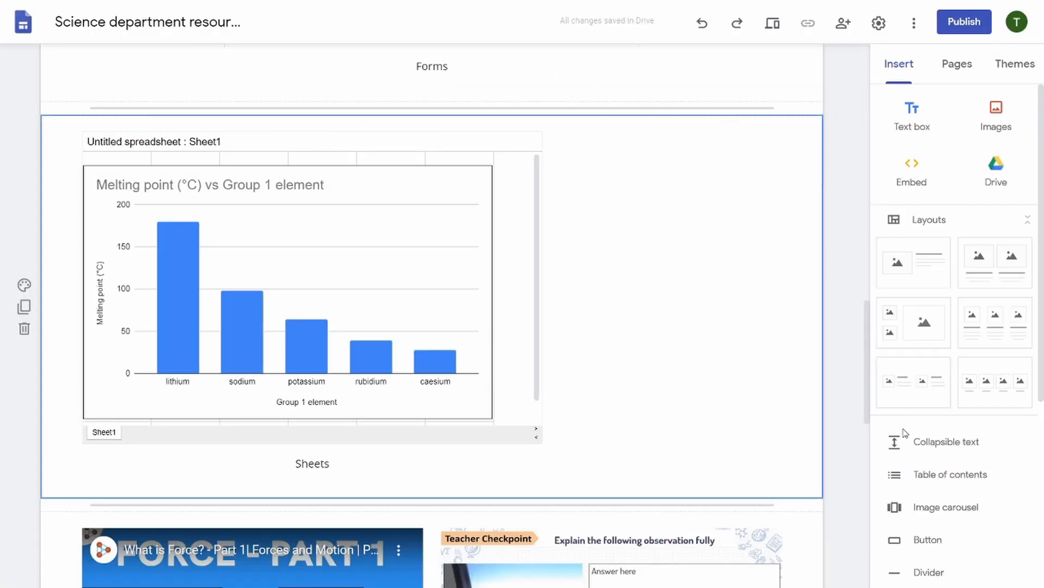
pyautogui.click(955, 446)
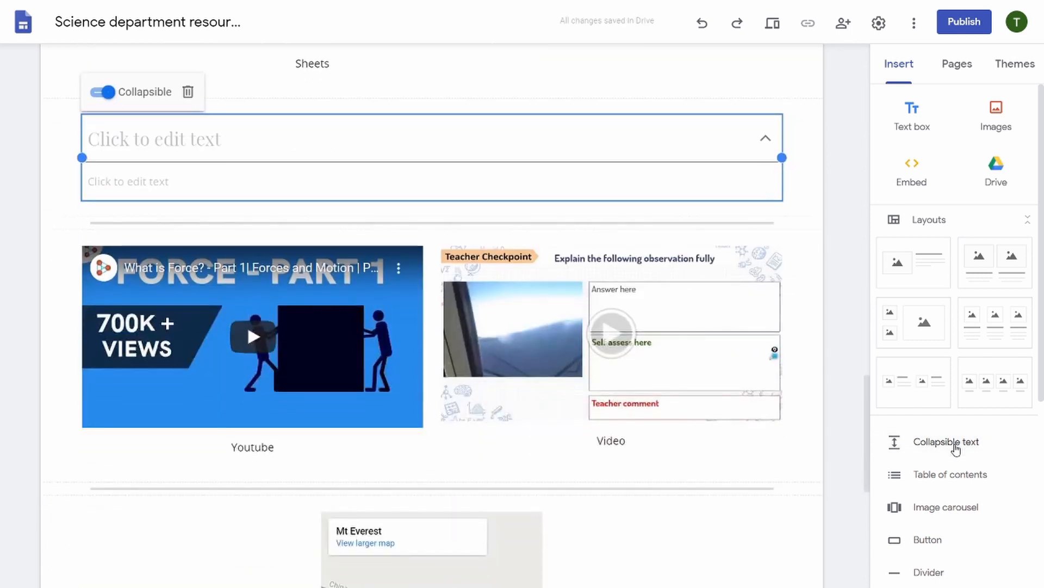
pyautogui.moveTo(867, 391); pyautogui.dragTo(862, 307)
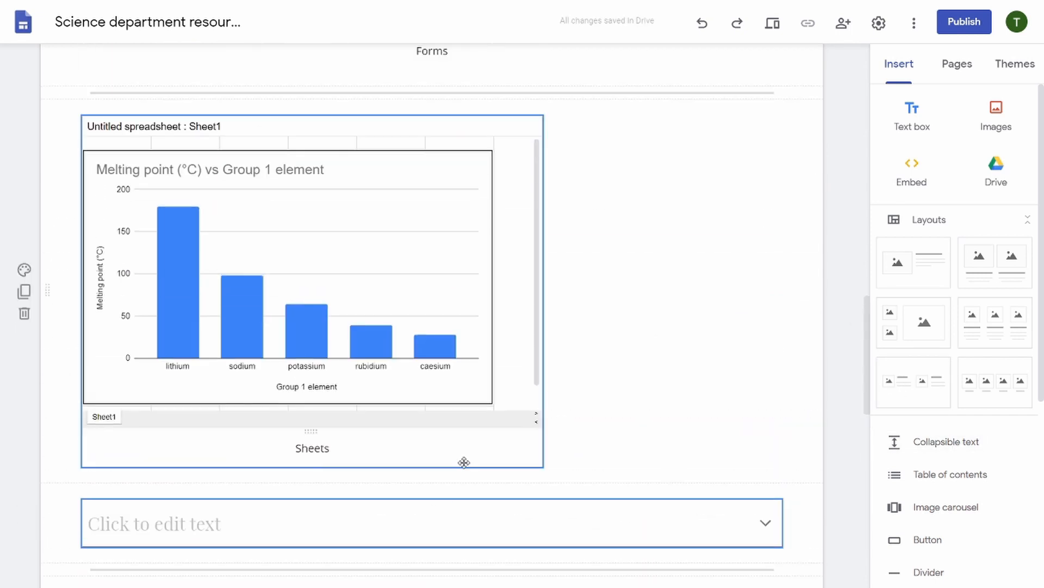
pyautogui.moveTo(493, 517); pyautogui.dragTo(542, 439)
# Title the collapsible text "Question" in Normal text style and enter "Answer" as its hidden content
pyautogui.click(620, 145)
pyautogui.write('Question')
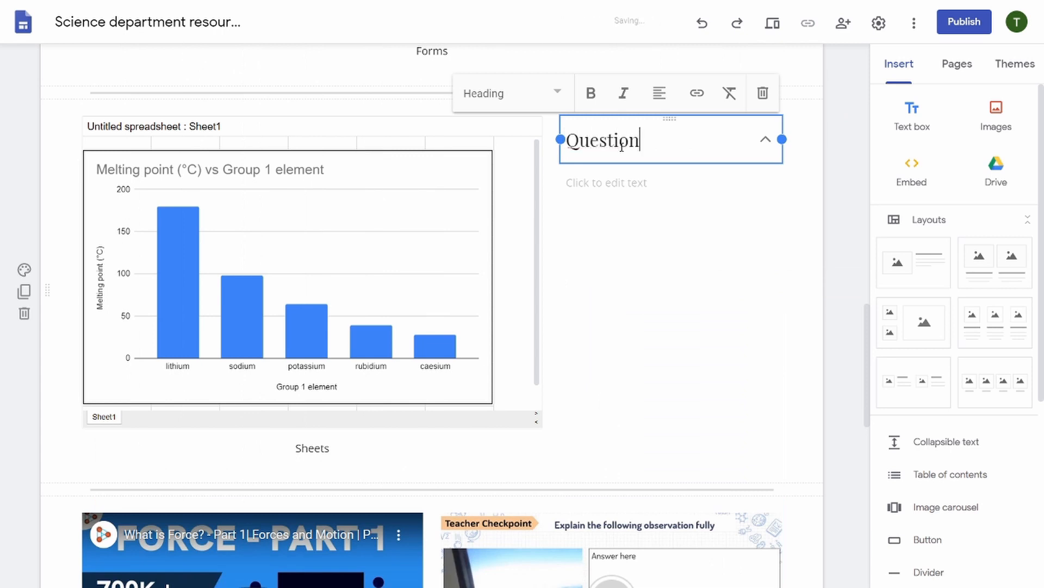
pyautogui.click(509, 93)
pyautogui.click(501, 101)
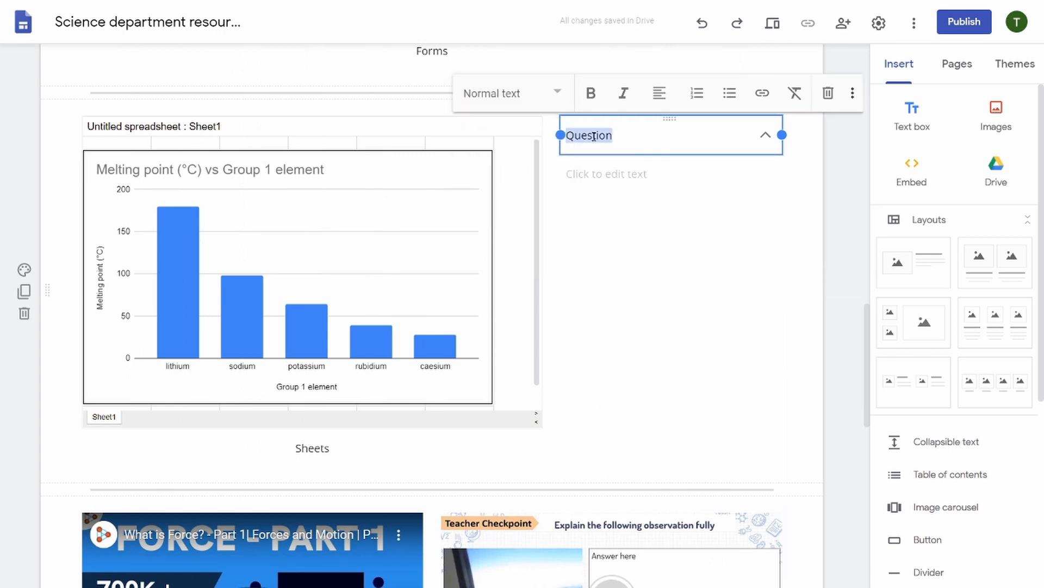
pyautogui.click(612, 173)
pyautogui.write('Answer')
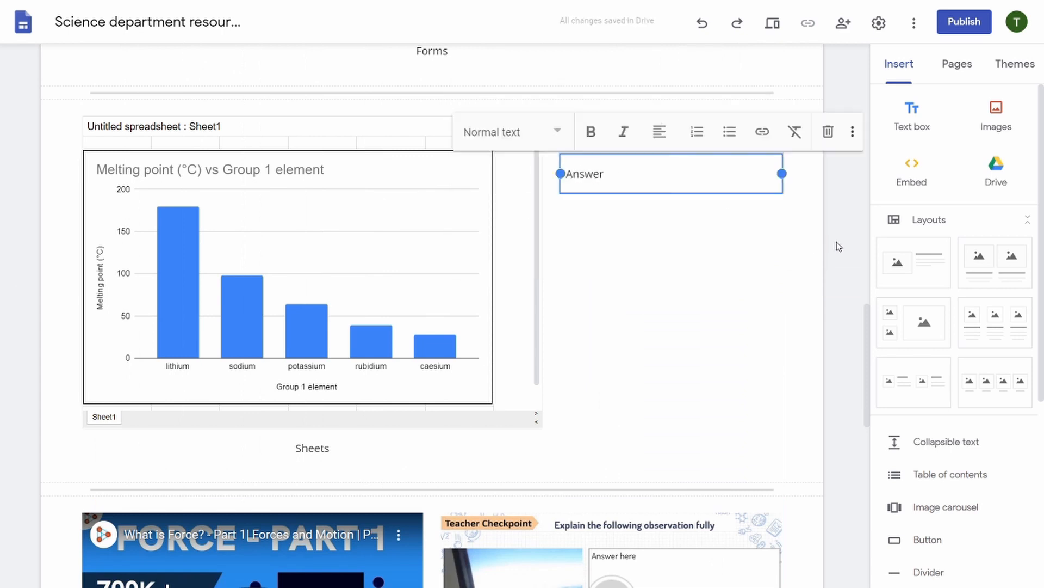
pyautogui.click(765, 136)
# Preview the Examples page and expand the Question block beside the chart
pyautogui.click(772, 22)
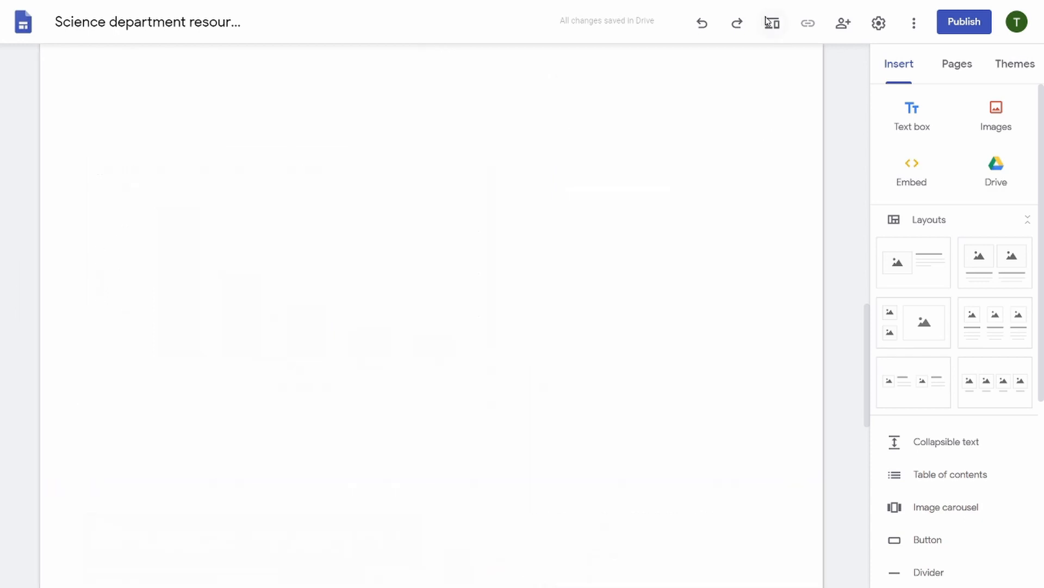
pyautogui.scroll(-15, 870, 217)
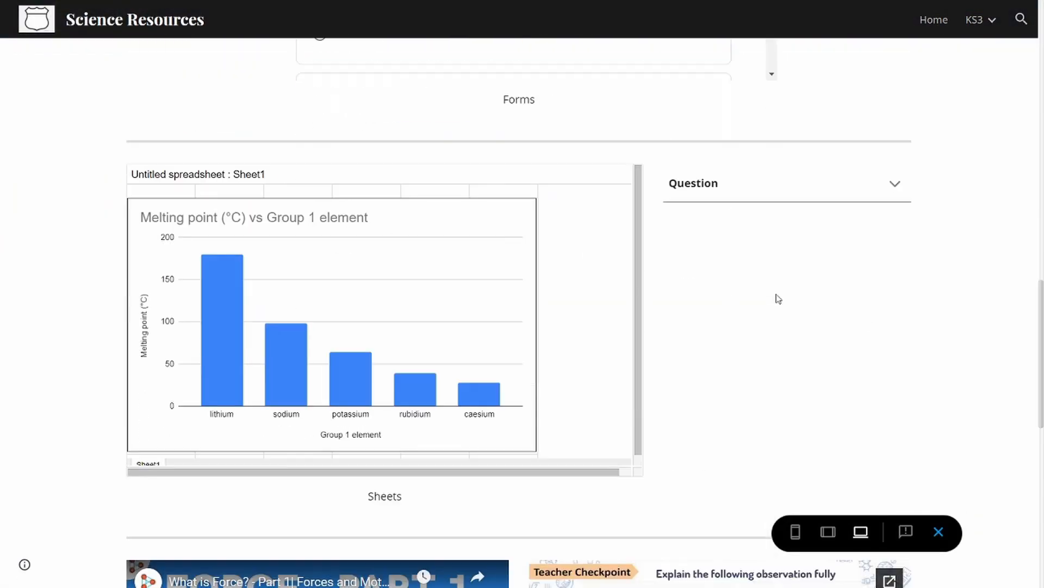
pyautogui.click(895, 183)
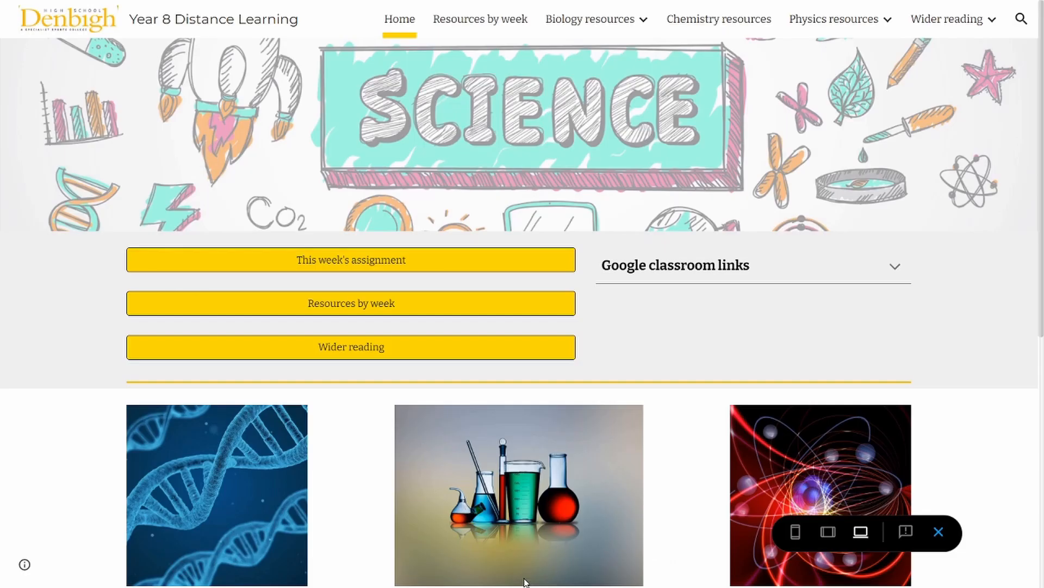
# In the Year 8 Distance Learning site preview, open Resources by week, Week 1: Electric current, and Task 1: Understanding current
pyautogui.click(479, 316)
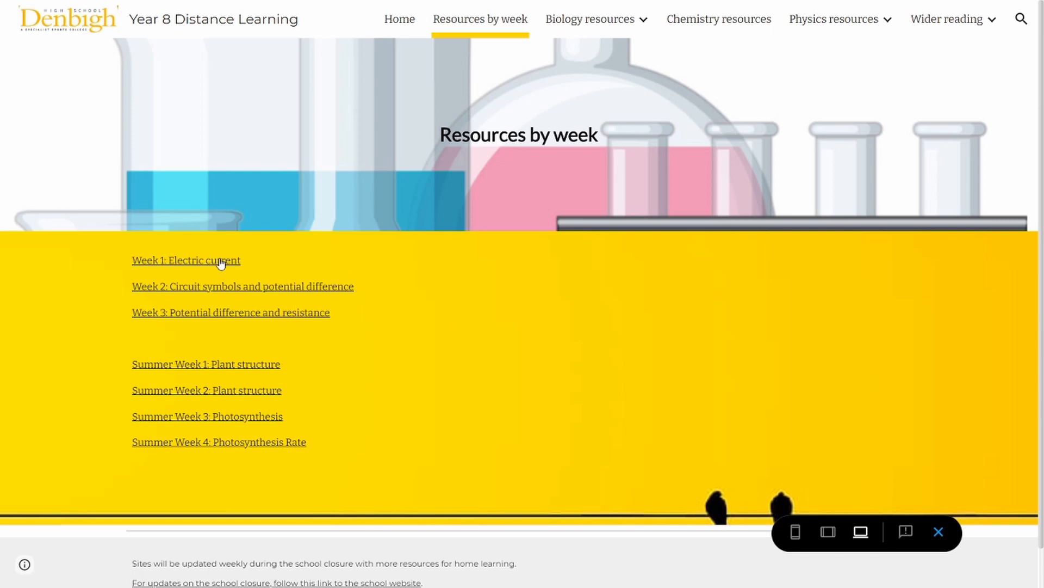
pyautogui.click(220, 261)
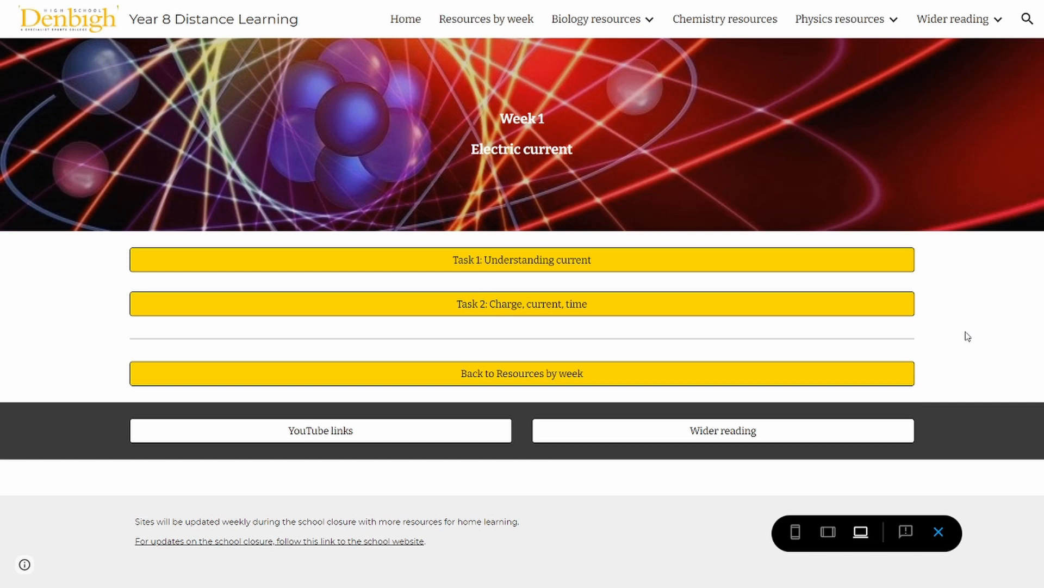
pyautogui.click(844, 260)
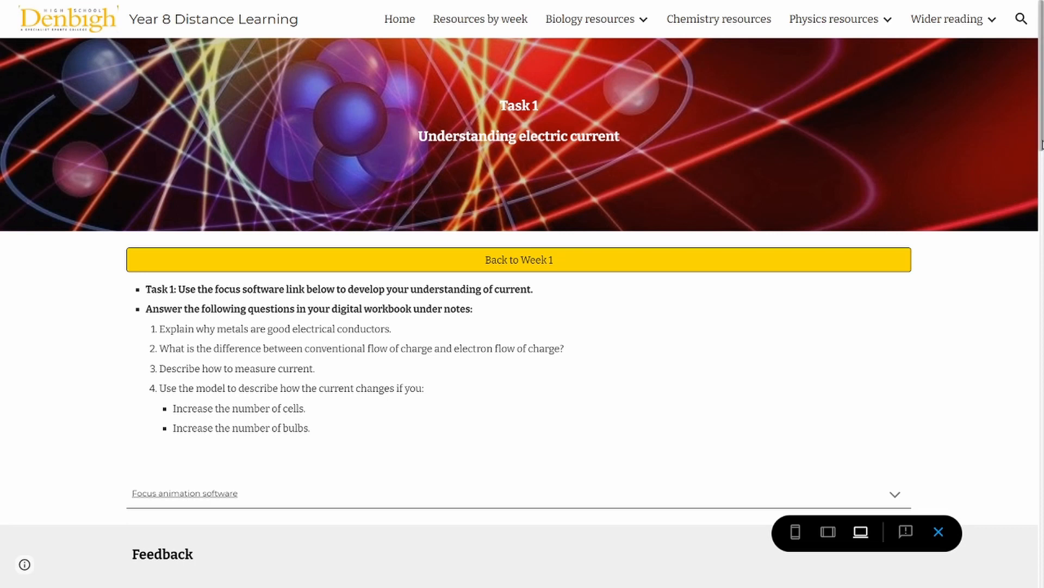
pyautogui.scroll(-3, 1041, 141)
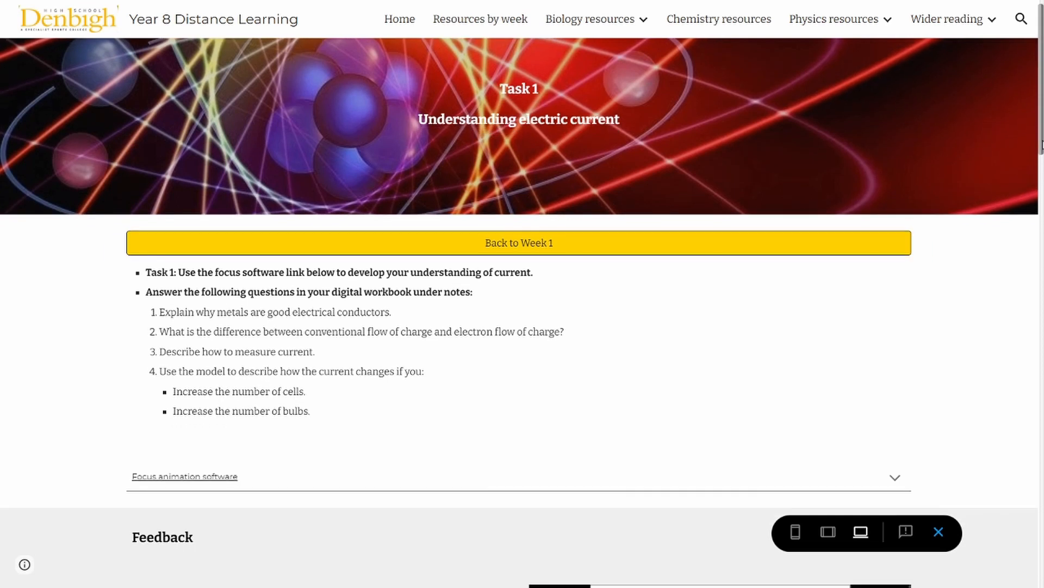
# In the Task 1 Feedback section, play the metals video and expand the answers on metal conductors and conventional versus electron flow
pyautogui.scroll(-3, 1041, 217)
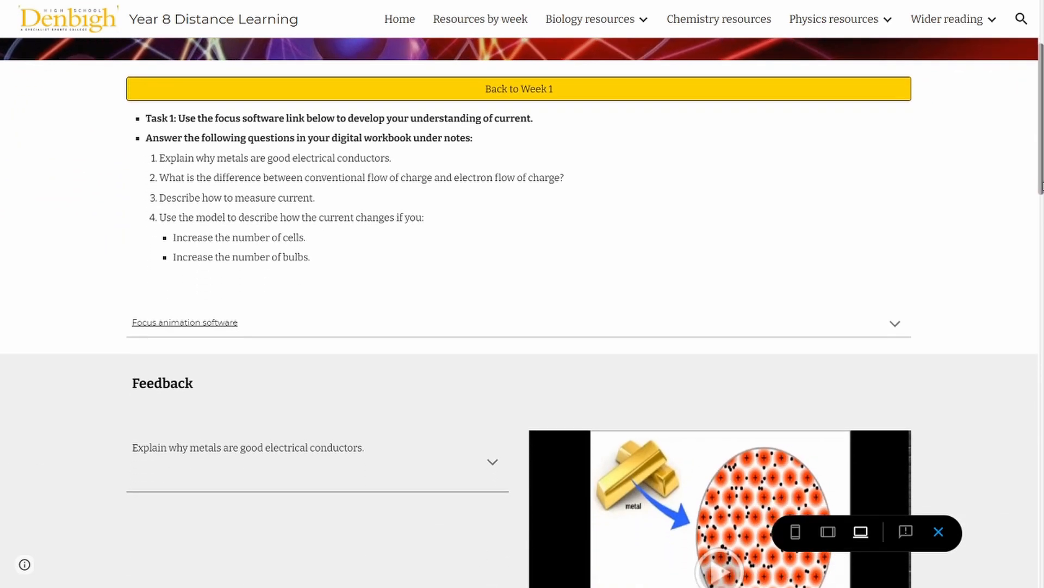
pyautogui.moveTo(1042, 217); pyautogui.dragTo(1042, 263)
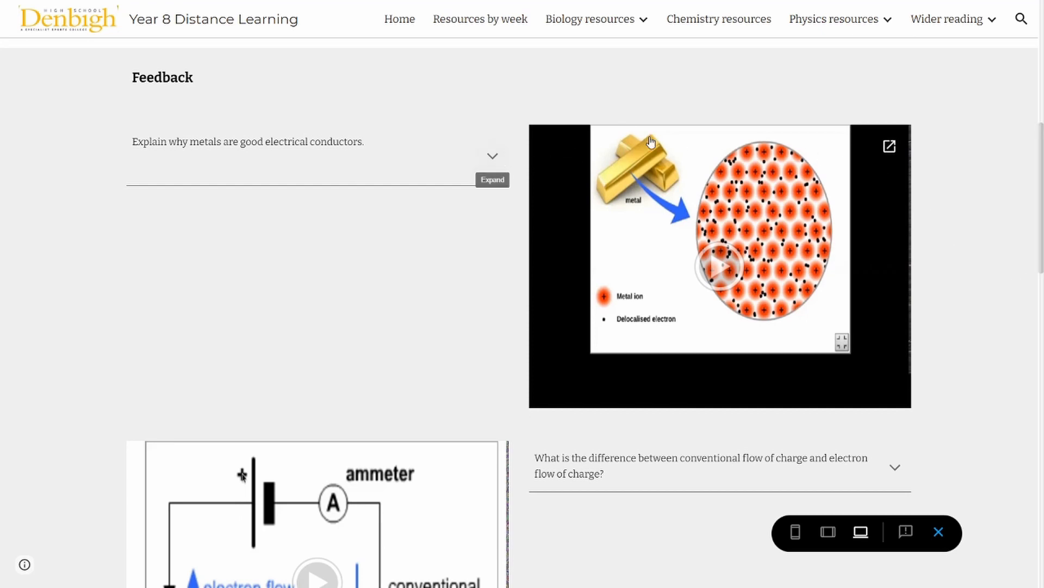
pyautogui.click(494, 155)
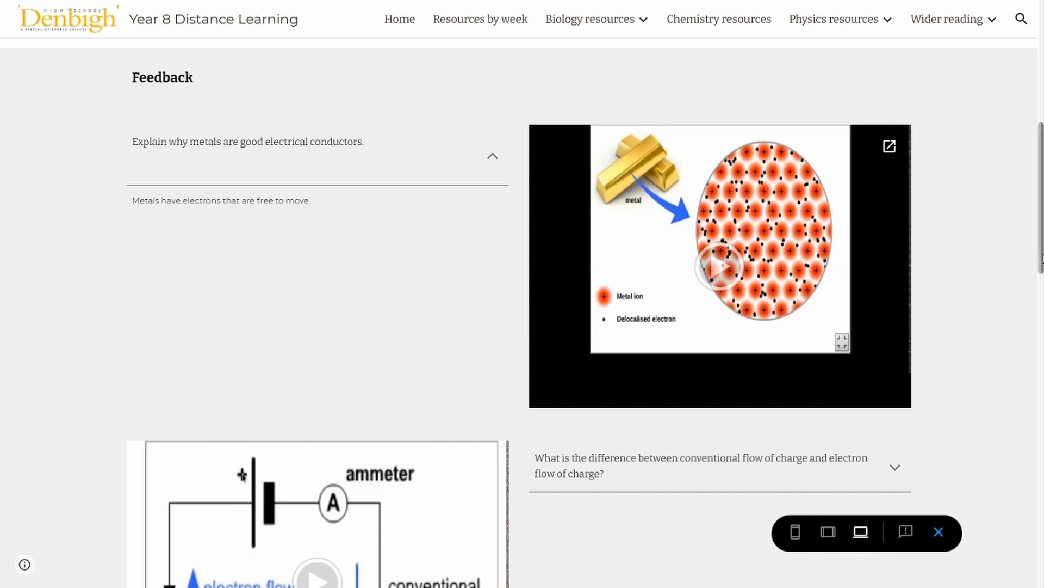
pyautogui.moveTo(1042, 258); pyautogui.dragTo(1042, 285)
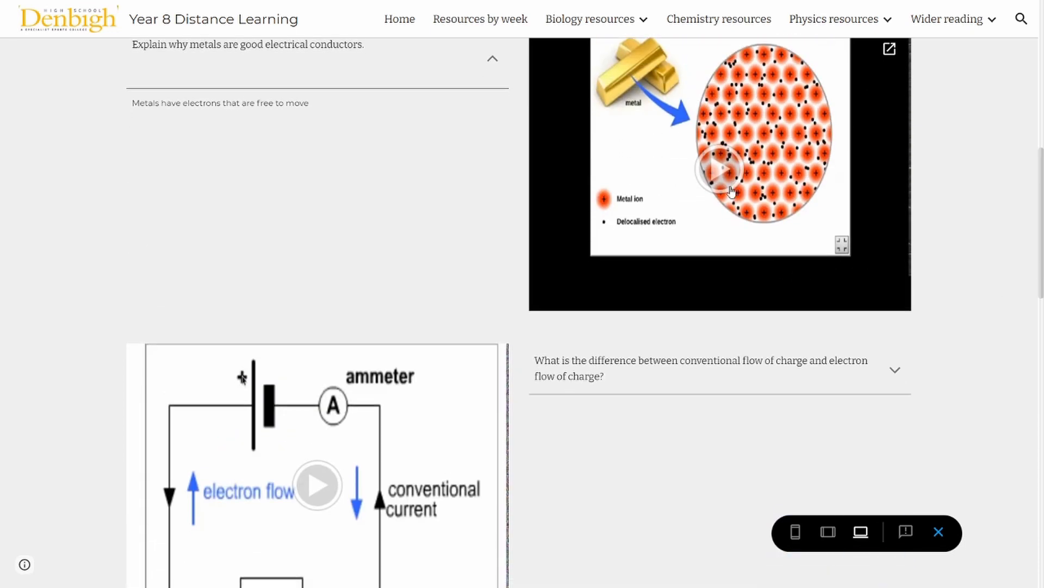
pyautogui.click(728, 182)
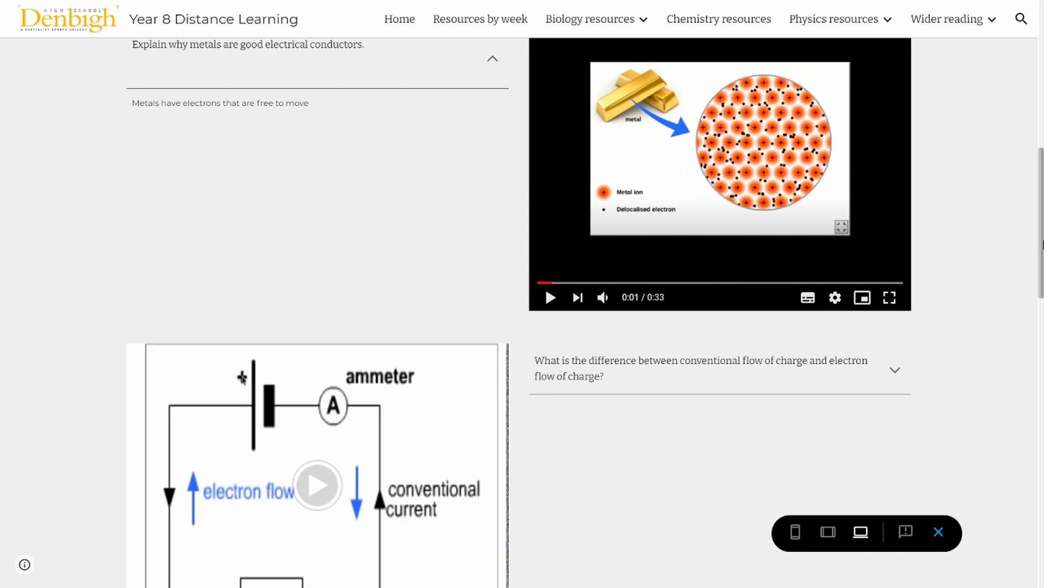
pyautogui.moveTo(1043, 245); pyautogui.dragTo(1043, 294)
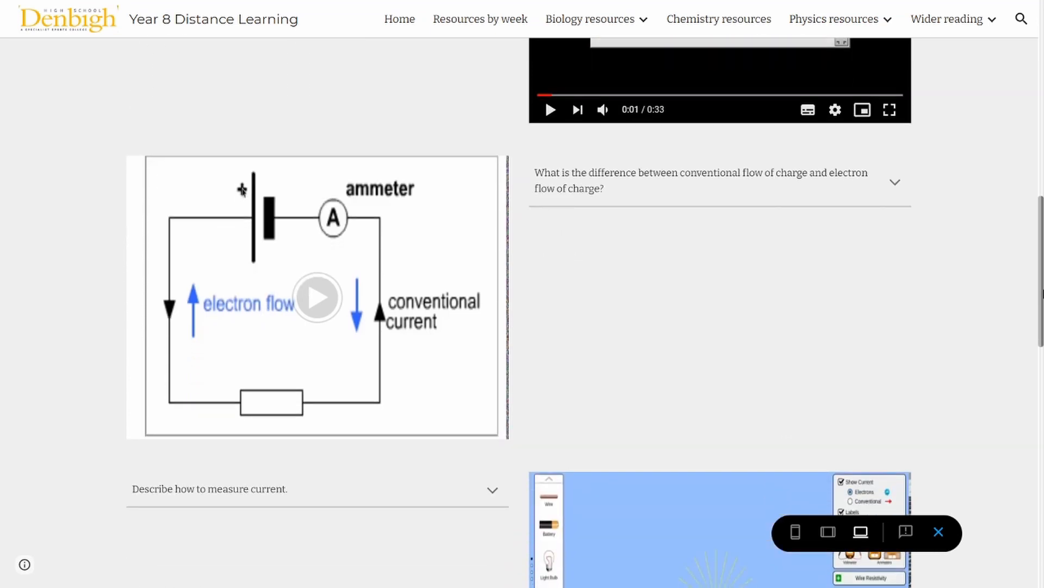
pyautogui.click(770, 185)
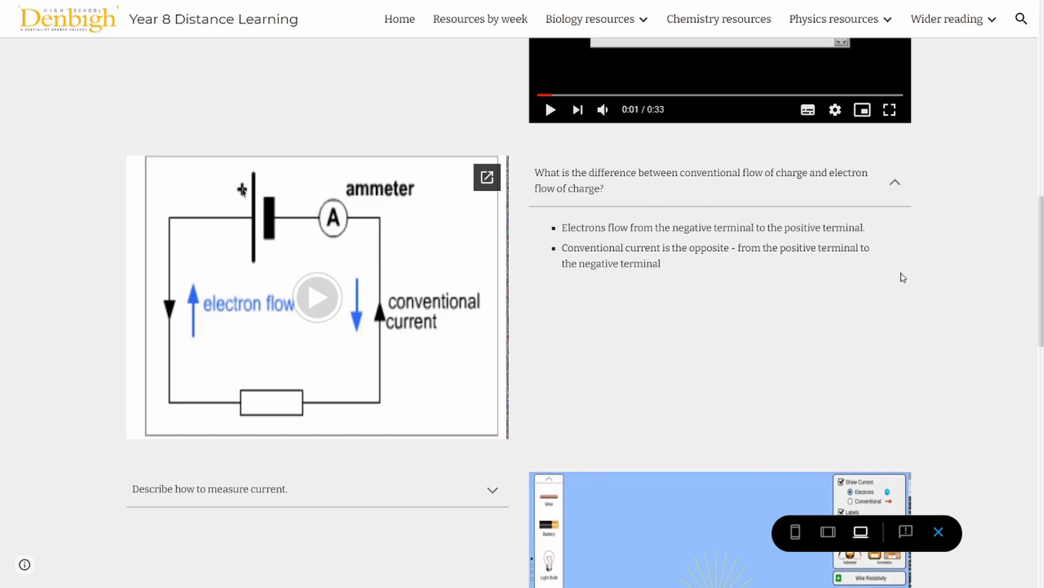
# Return to Week 1, open Task 2: Charge, current, time, and look through its embedded BBC Bitesize page
pyautogui.scroll(5, 1025, 178)
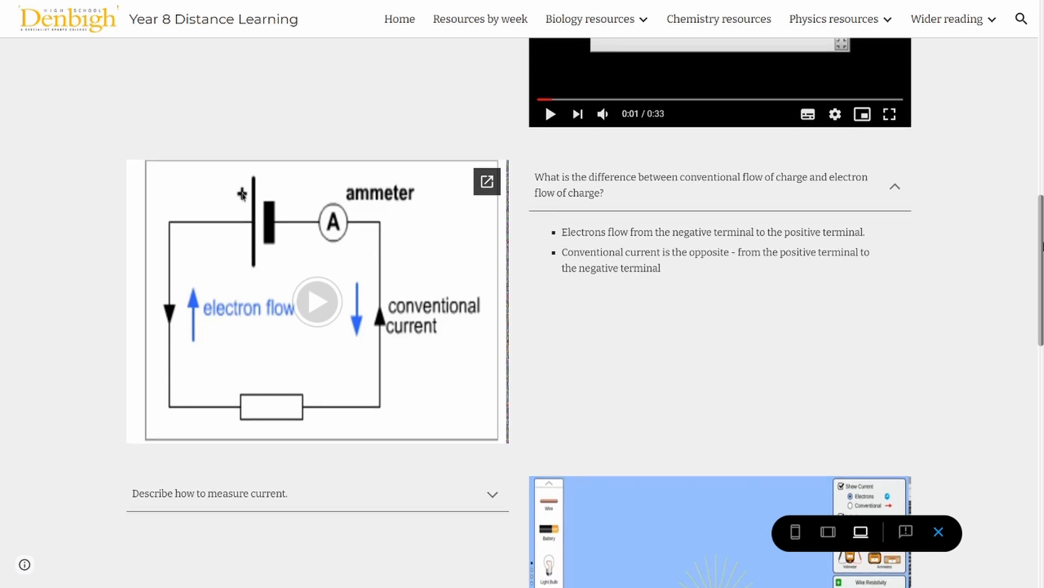
pyautogui.scroll(9, 1026, 178)
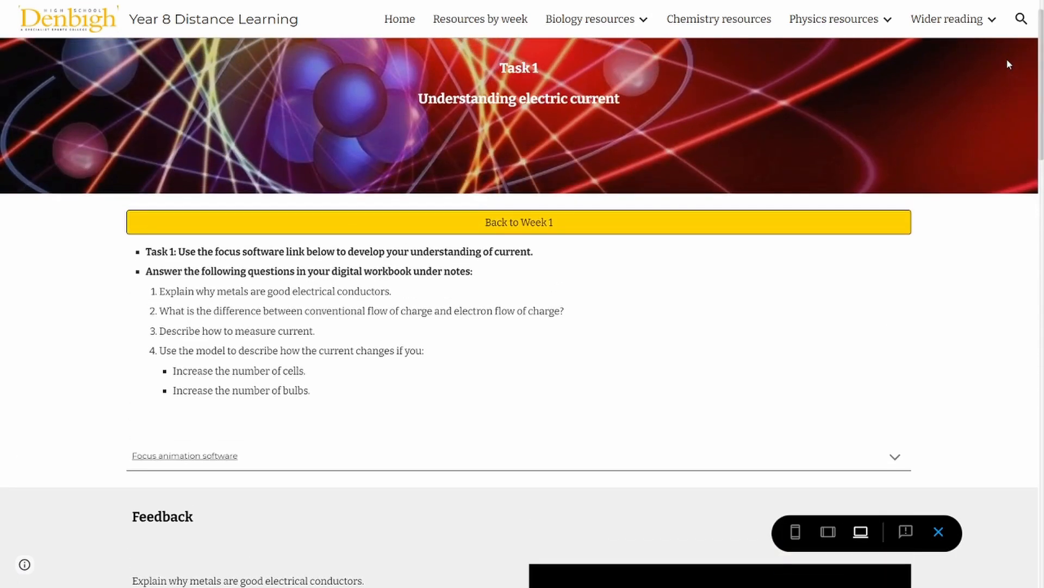
pyautogui.click(816, 221)
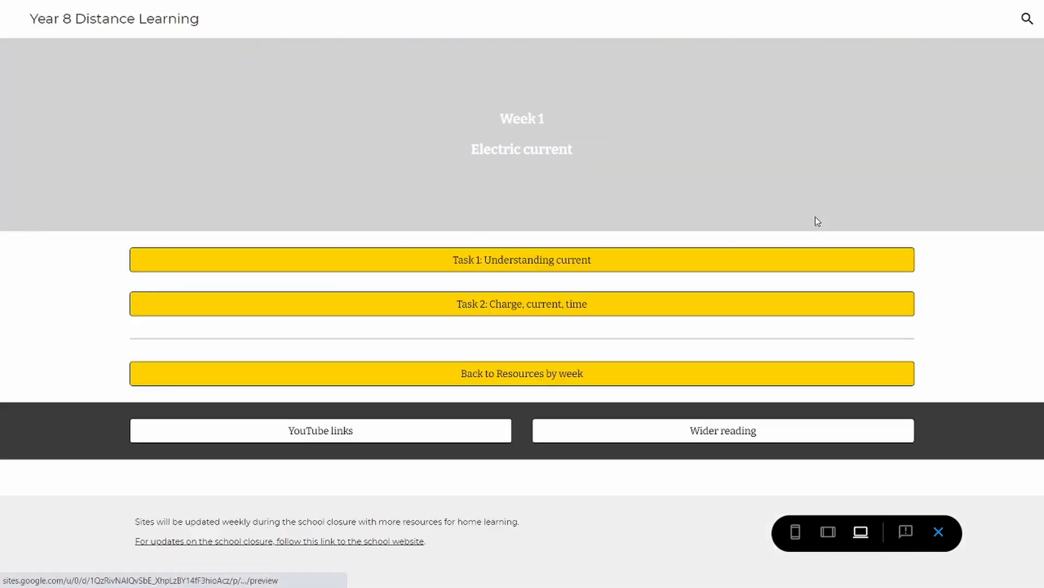
pyautogui.click(630, 315)
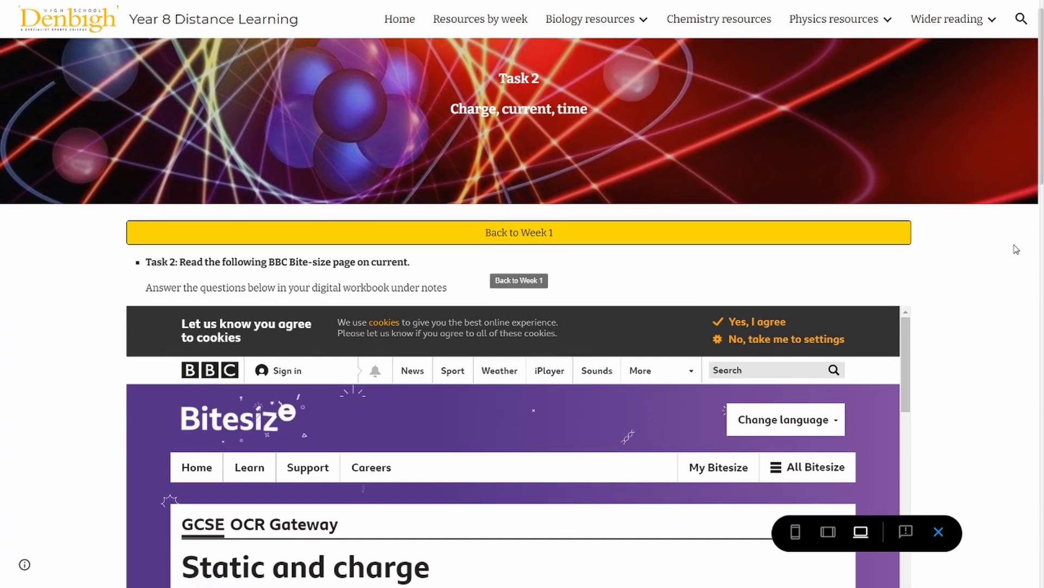
pyautogui.scroll(-6, 1017, 249)
pyautogui.scroll(2, 1016, 249)
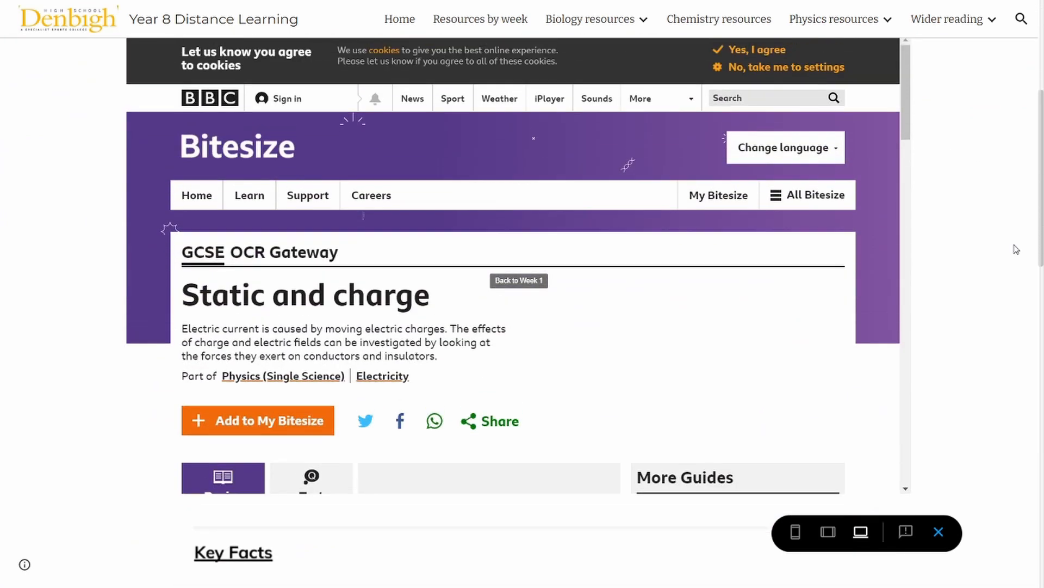
pyautogui.scroll(-6, 1016, 249)
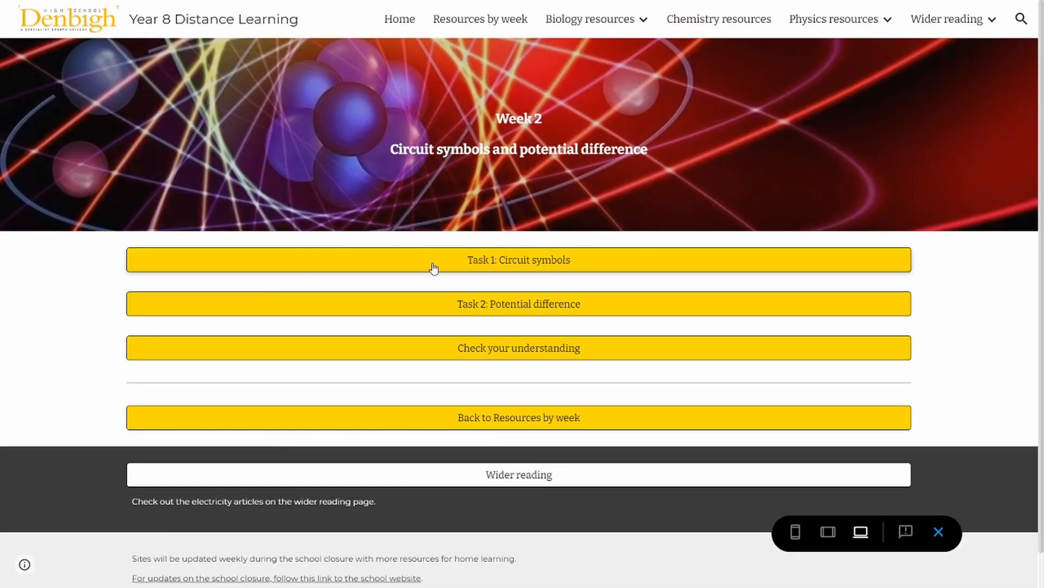
# Open the Week 2 Check your understanding page and view the embedded Crack the Circuit game
pyautogui.click(454, 348)
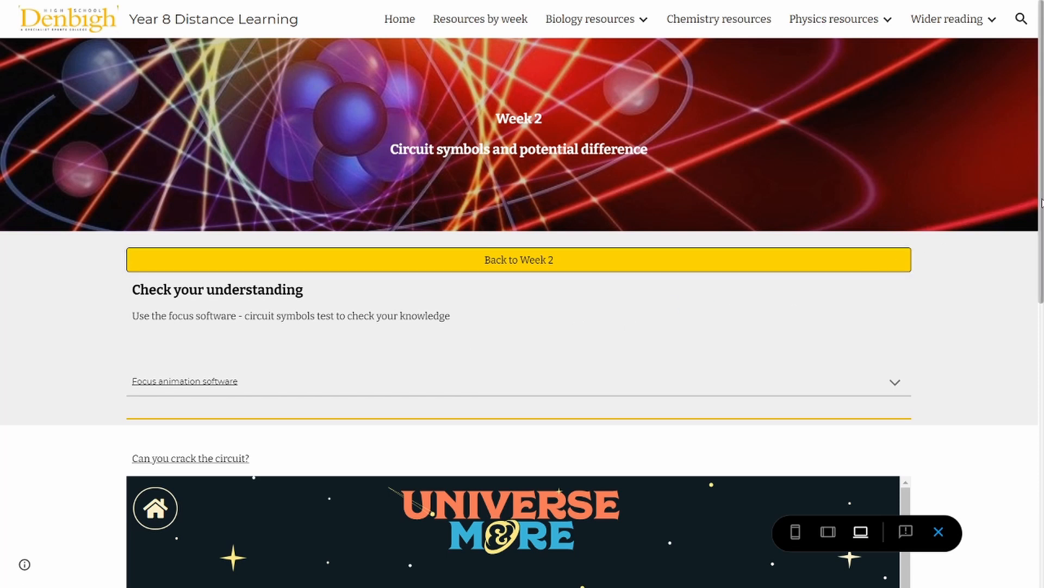
pyautogui.moveTo(1042, 202); pyautogui.dragTo(1041, 400)
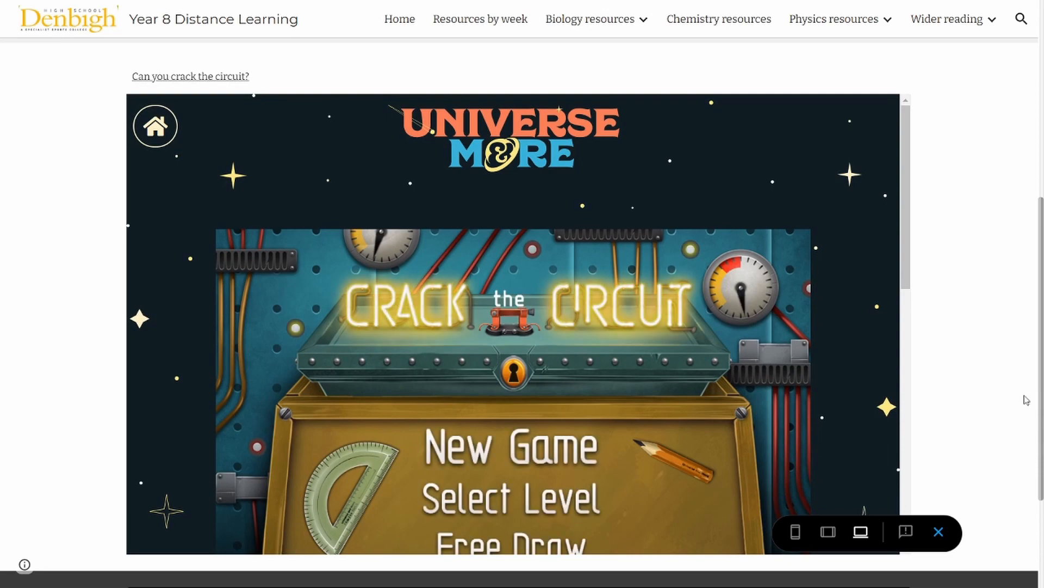